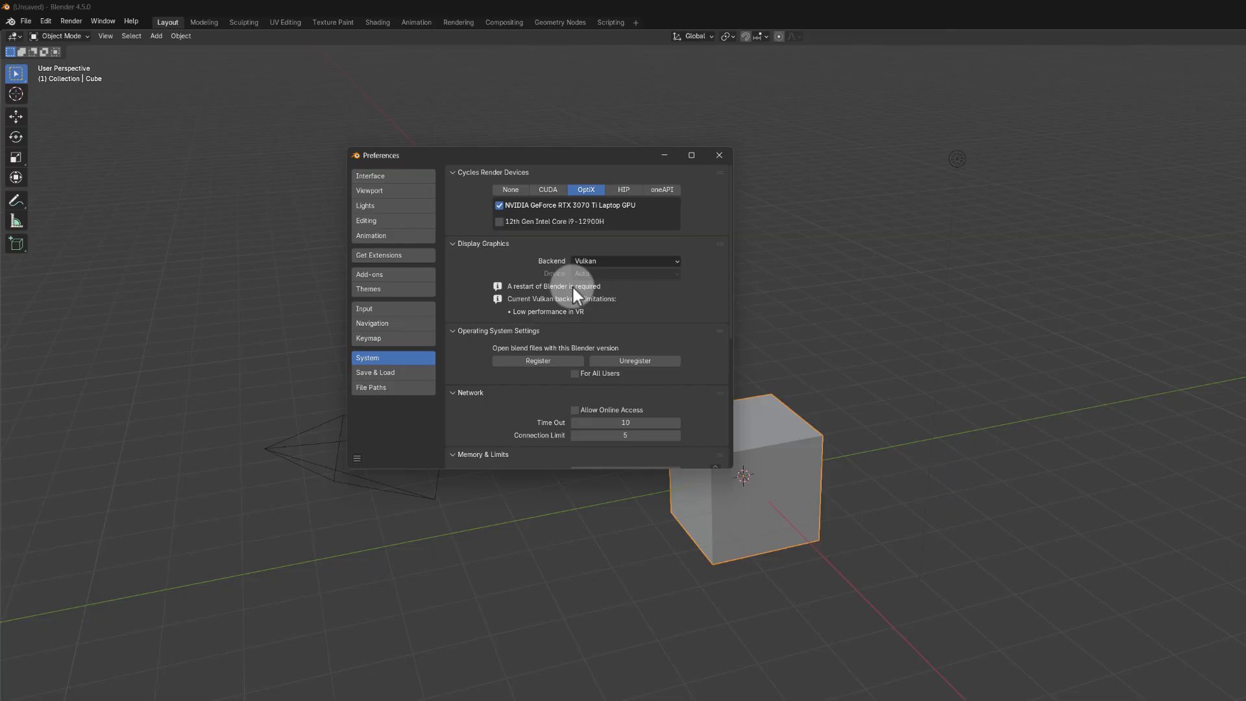
Step: Review the System preferences and set the Display Graphics backend to Vulkan
{"action": "scroll", "coordinate": [597, 310], "scroll_direction": "down", "scroll_amount": 6}
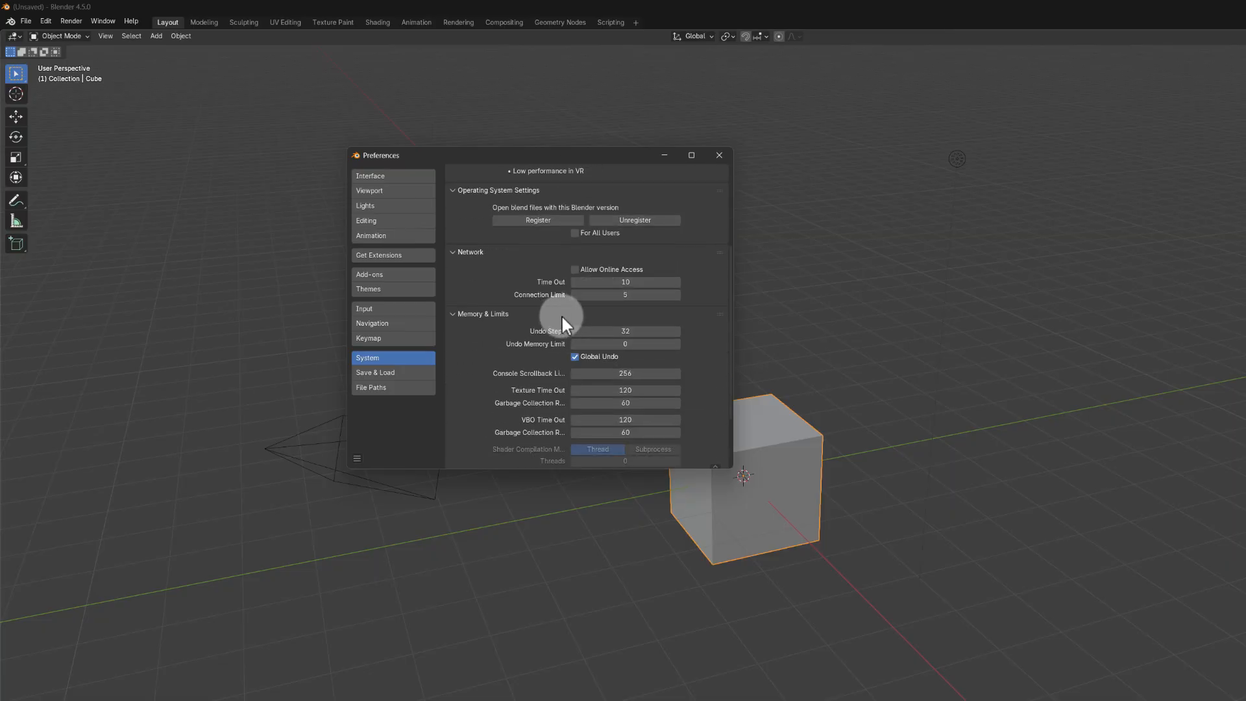
{"action": "scroll", "coordinate": [603, 221], "scroll_direction": "up", "scroll_amount": 5}
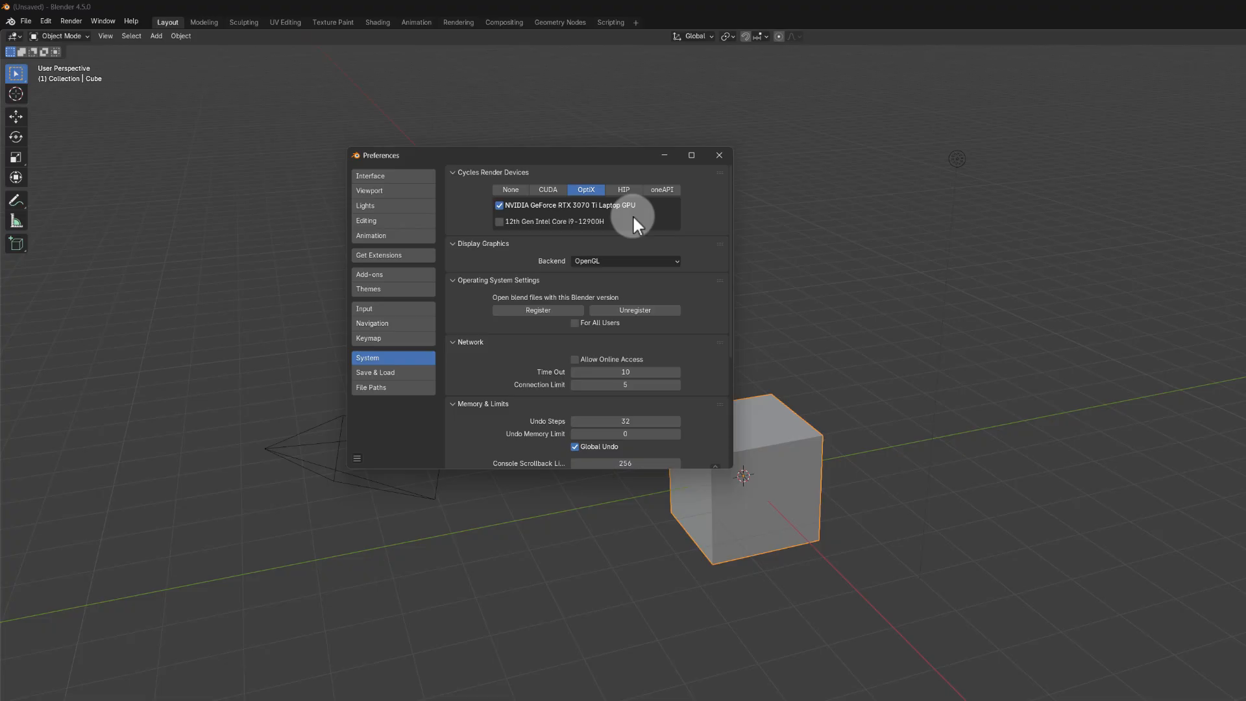
{"action": "left_click", "coordinate": [603, 262]}
{"action": "left_click", "coordinate": [595, 302]}
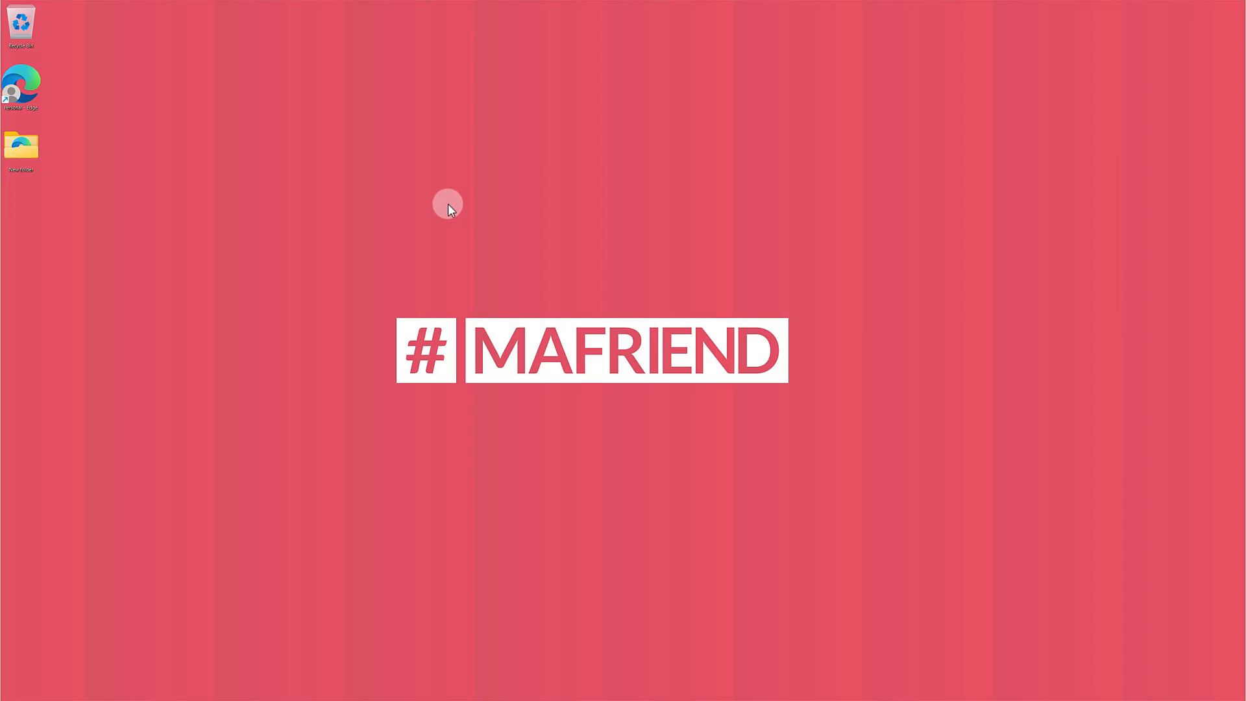
Step: Switch to Chrome, close the existing Blender download tab and load blender.org
{"action": "key", "text": "super"}
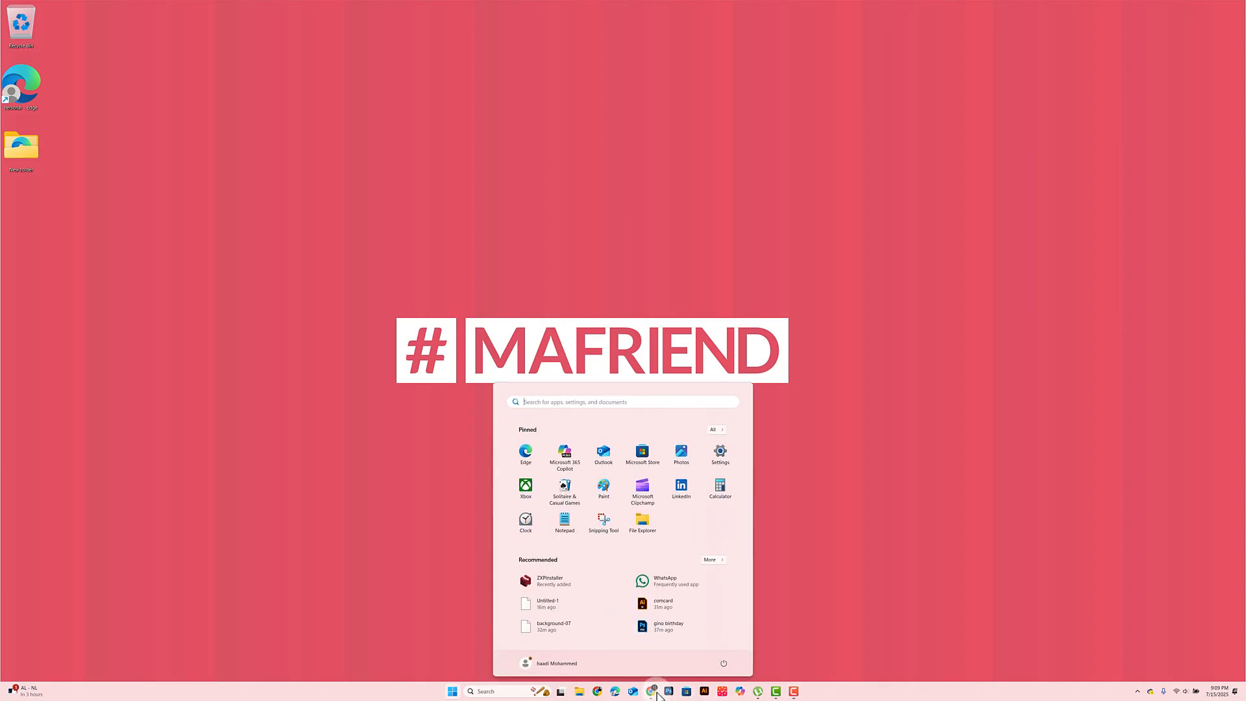
{"action": "left_click", "coordinate": [651, 691]}
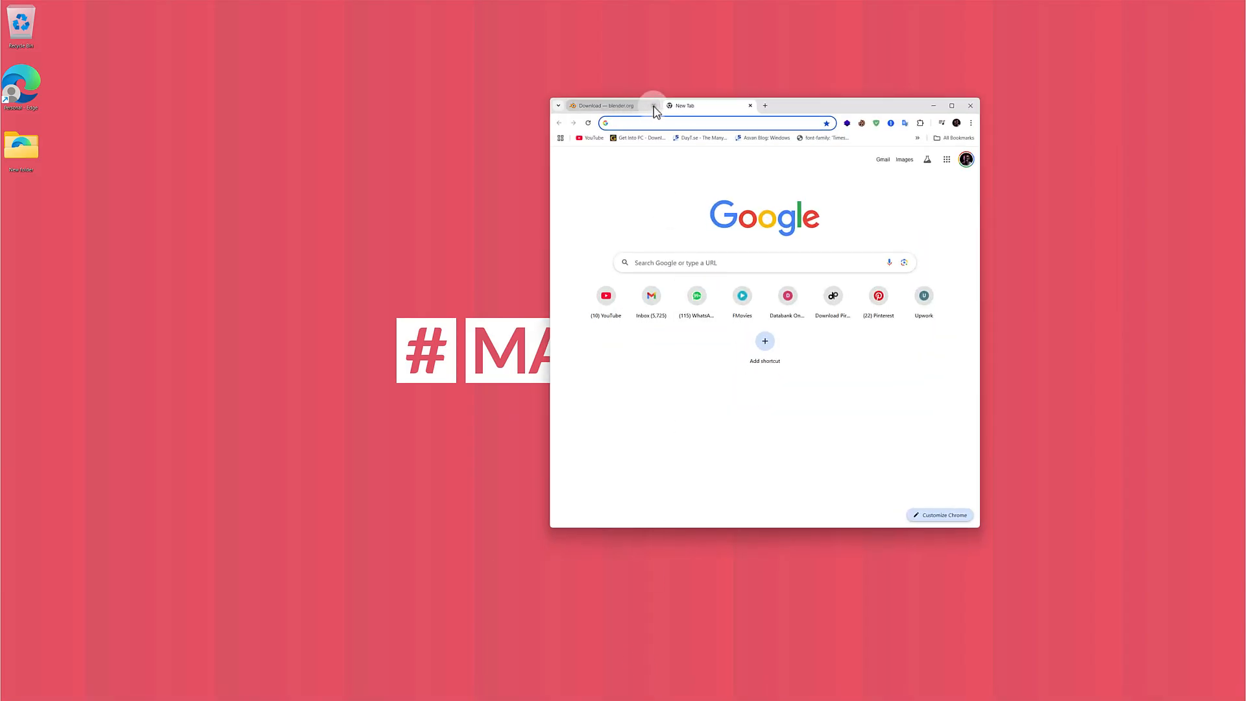
{"action": "left_click", "coordinate": [653, 105]}
{"action": "type", "text": "BLENDER."}
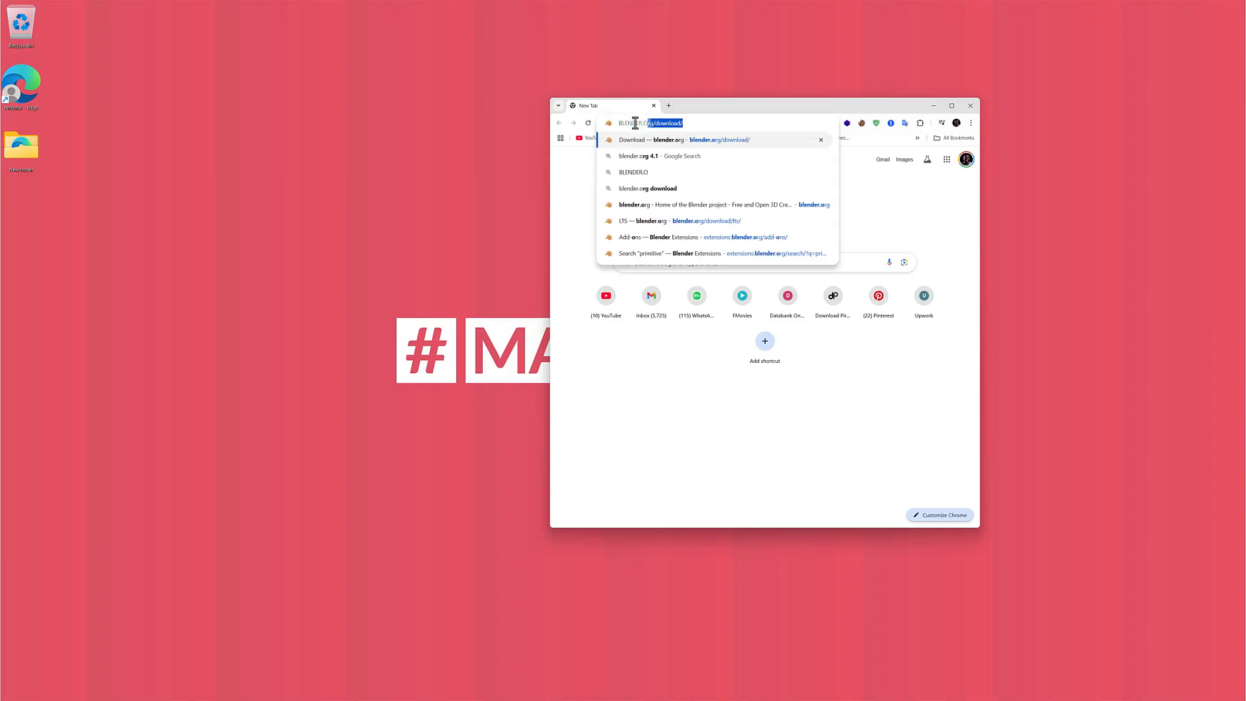
{"action": "type", "text": "ORT"}
{"action": "key", "text": "BackSpace"}
{"action": "type", "text": "G"}
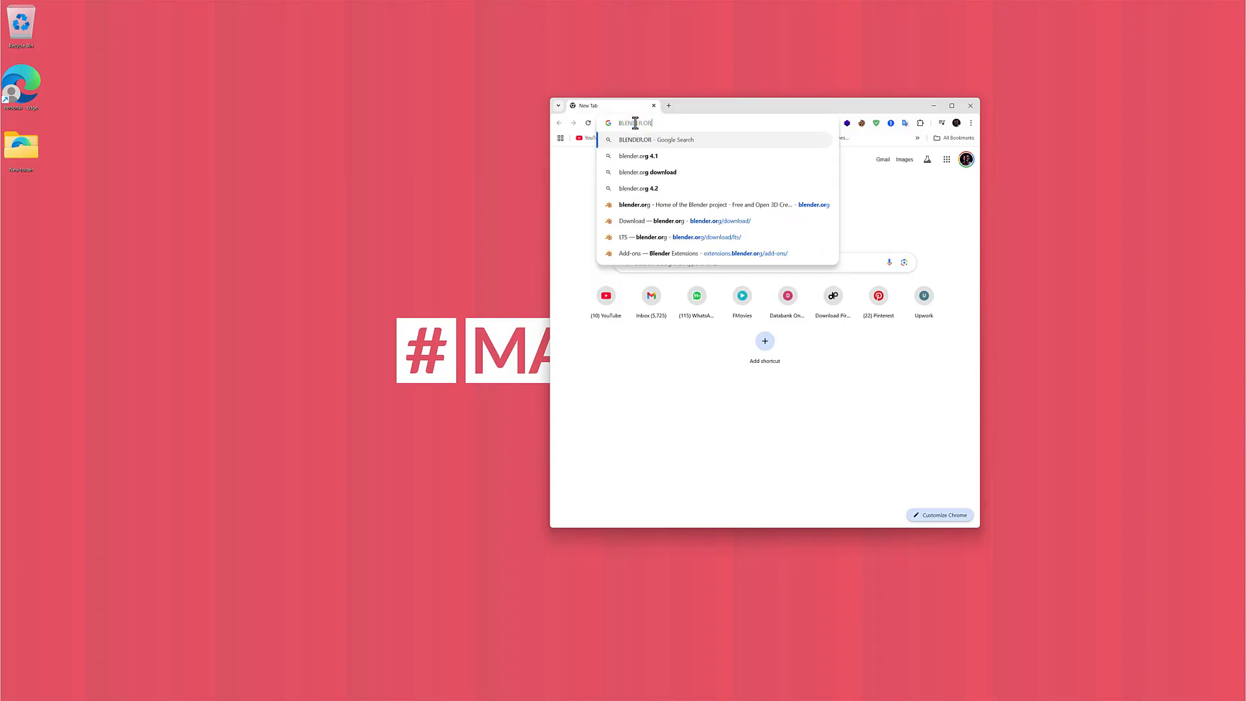
{"action": "key", "text": "BackSpace"}
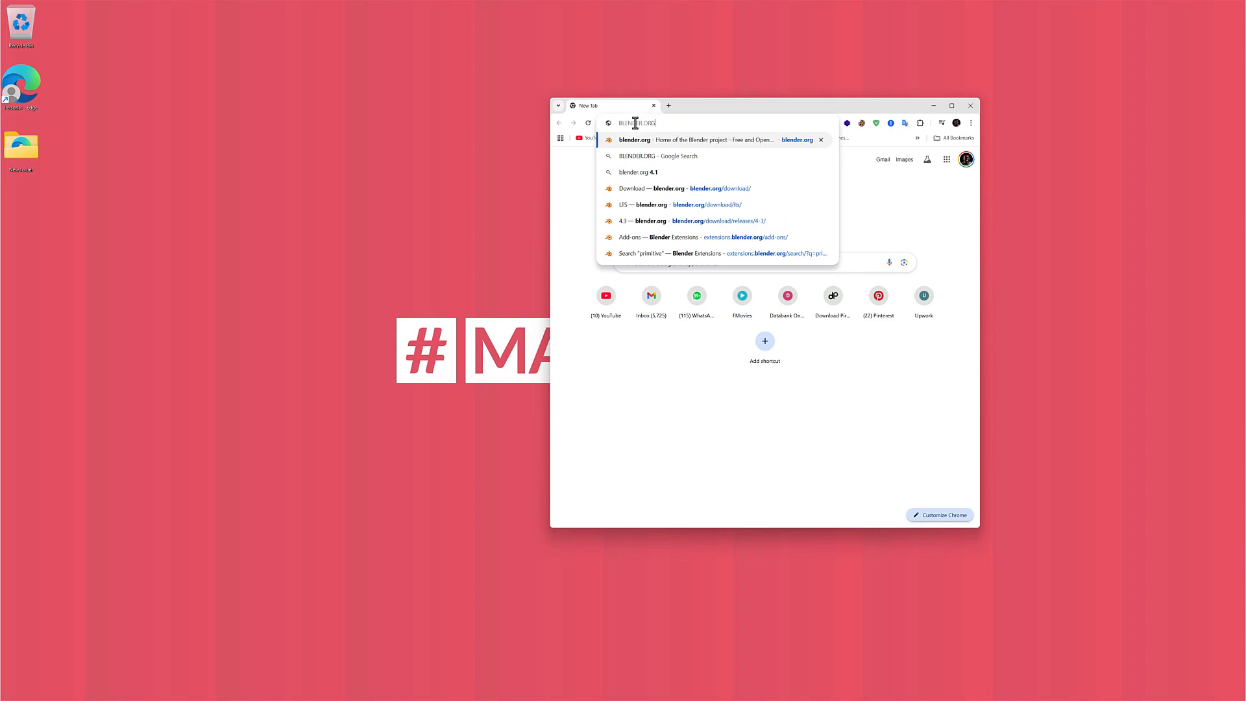
{"action": "key", "text": "Return"}
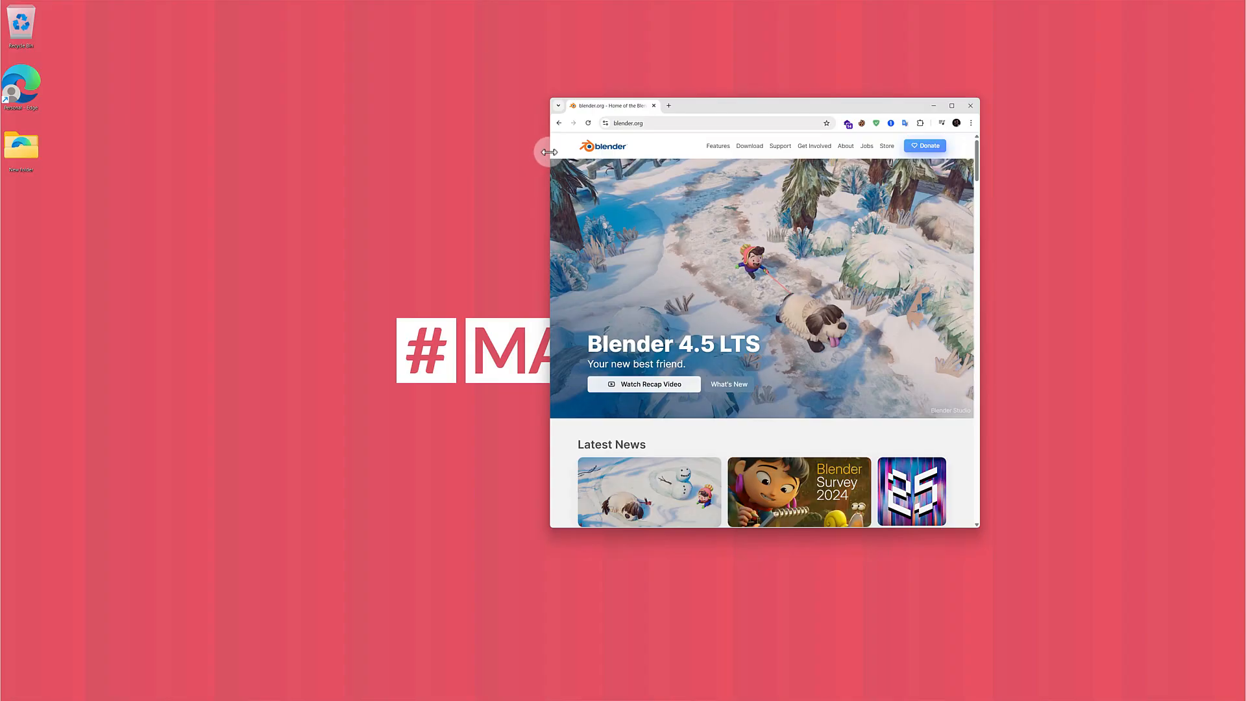
Step: Enlarge the browser window to full screen and open Blender's Download page
{"action": "left_click_drag", "start_coordinate": [550, 157], "coordinate": [349, 157]}
{"action": "left_click", "coordinate": [955, 105]}
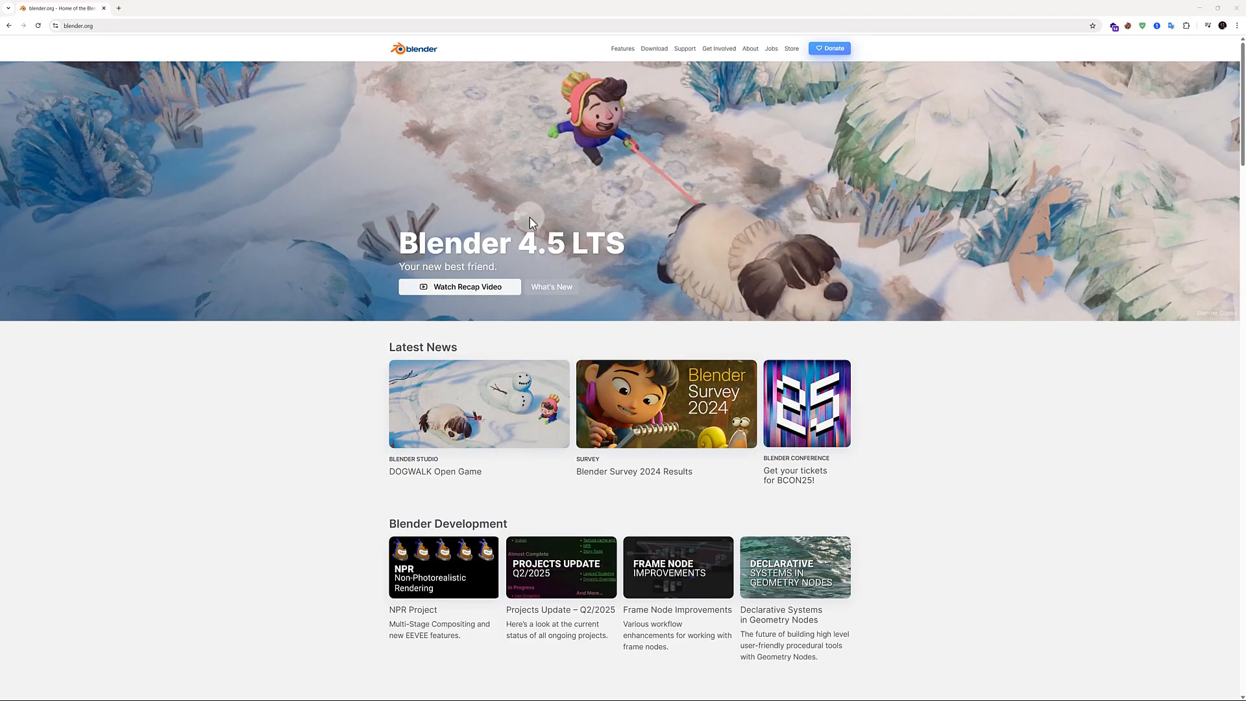
{"action": "left_click", "coordinate": [558, 290]}
{"action": "left_click", "coordinate": [654, 49]}
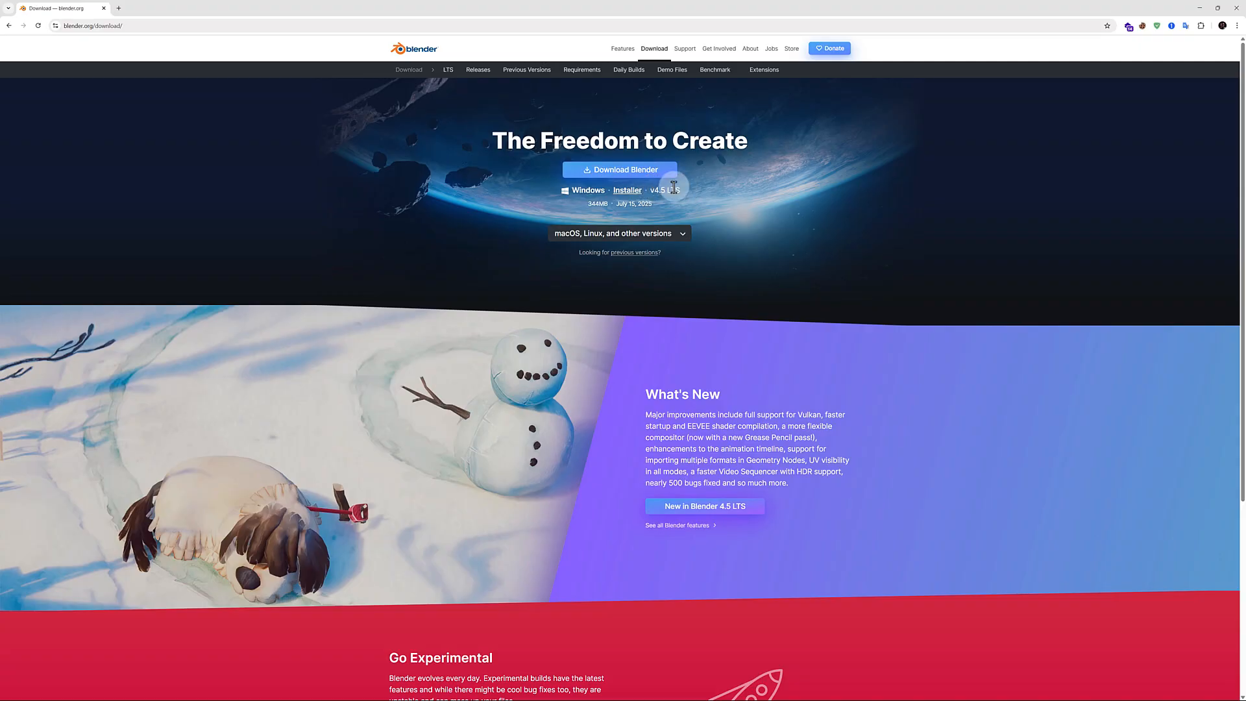
Step: Examine the Download page's What's New and Go Experimental sections and the versions offered for macOS, Linux and other systems
{"action": "scroll", "coordinate": [636, 285], "scroll_direction": "down", "scroll_amount": 3}
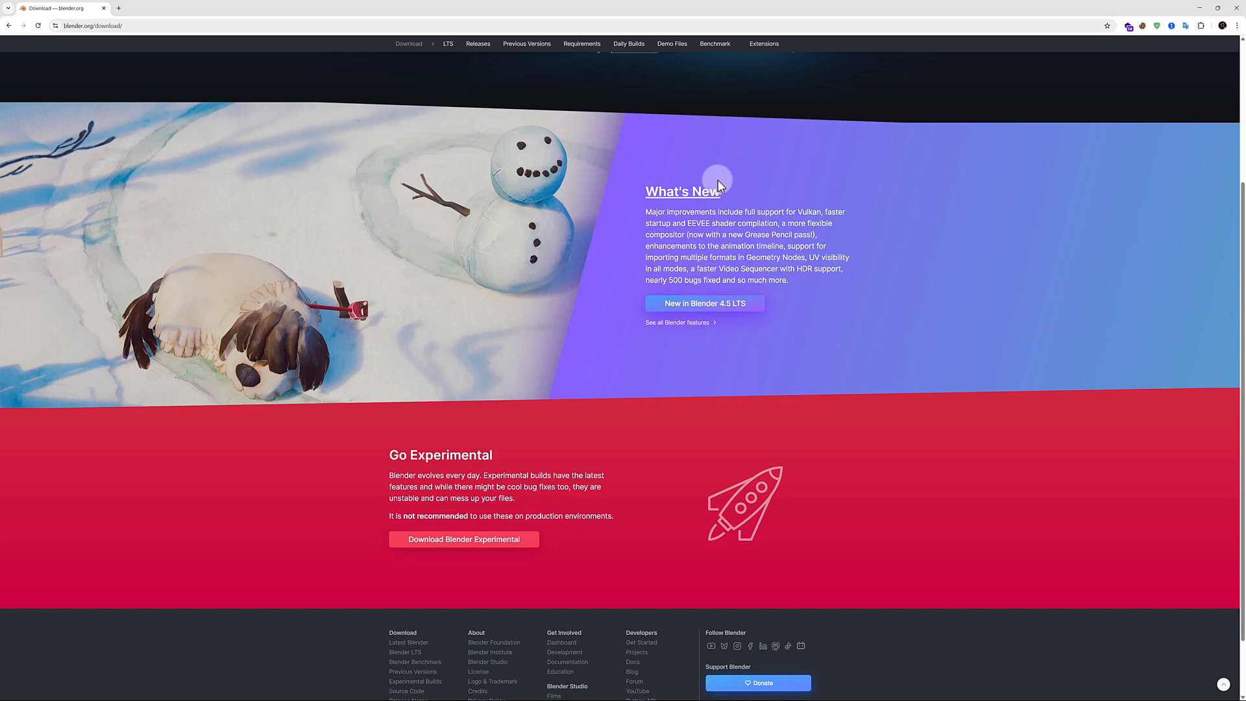
{"action": "scroll", "coordinate": [597, 305], "scroll_direction": "down", "scroll_amount": 1}
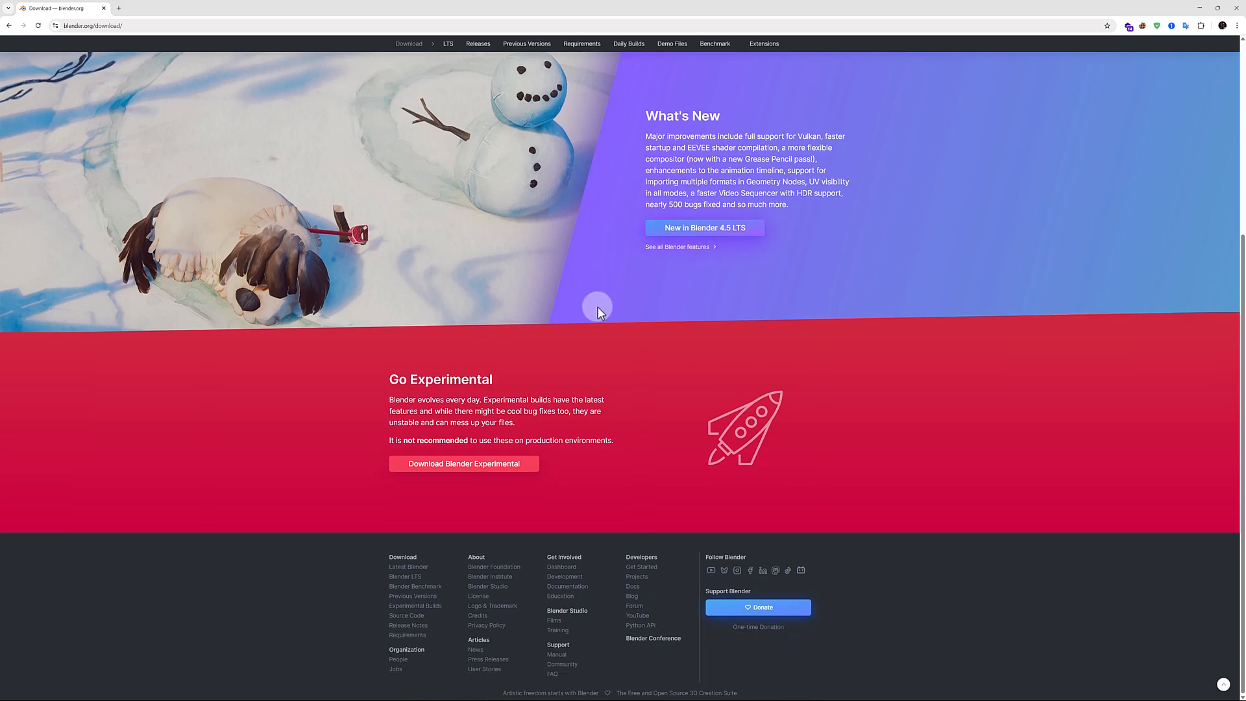
{"action": "scroll", "coordinate": [598, 307], "scroll_direction": "up", "scroll_amount": 5}
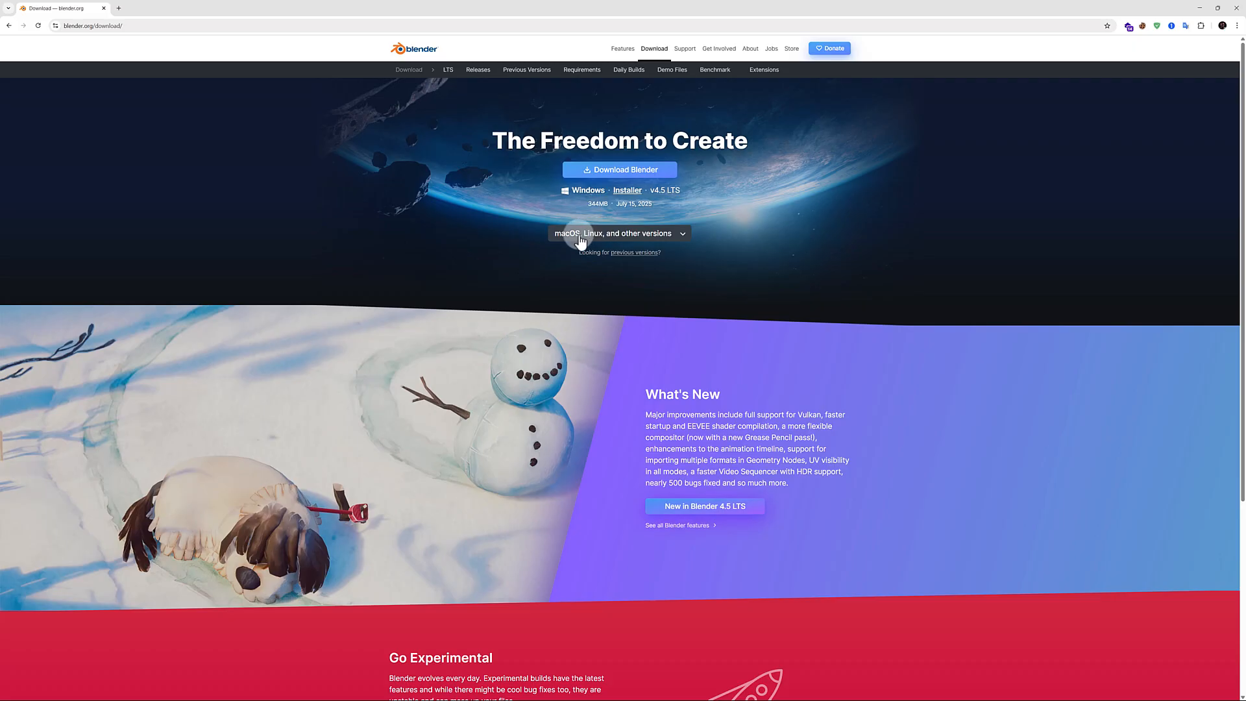
{"action": "left_click", "coordinate": [663, 232]}
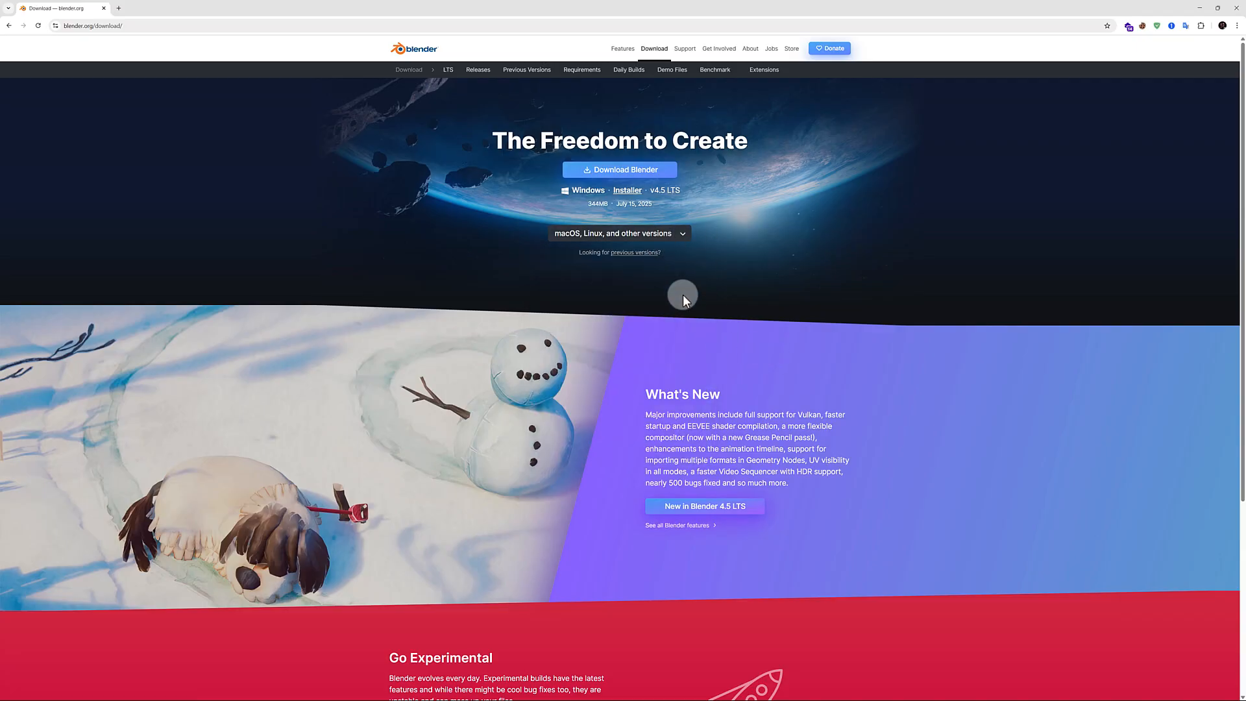
Step: Download the Windows installer for Blender 4.5 LTS, using the manual download link
{"action": "left_click", "coordinate": [628, 173]}
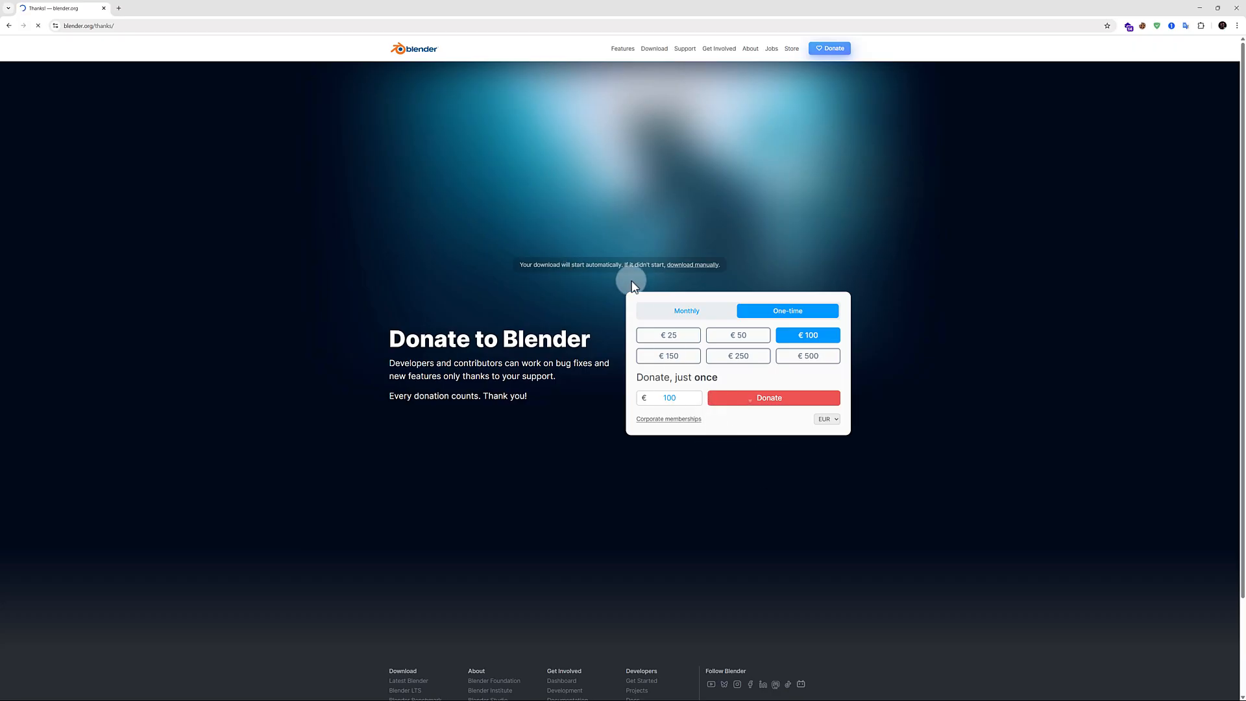
{"action": "left_click", "coordinate": [684, 267]}
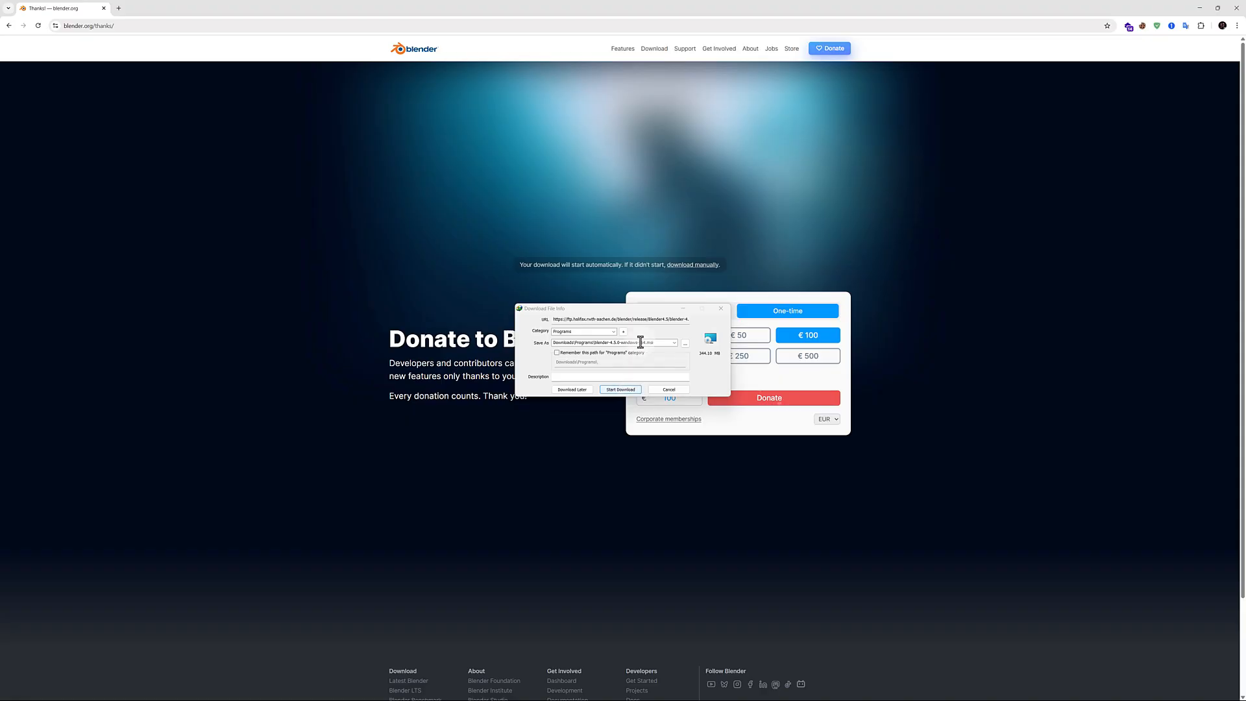
{"action": "left_click", "coordinate": [620, 390]}
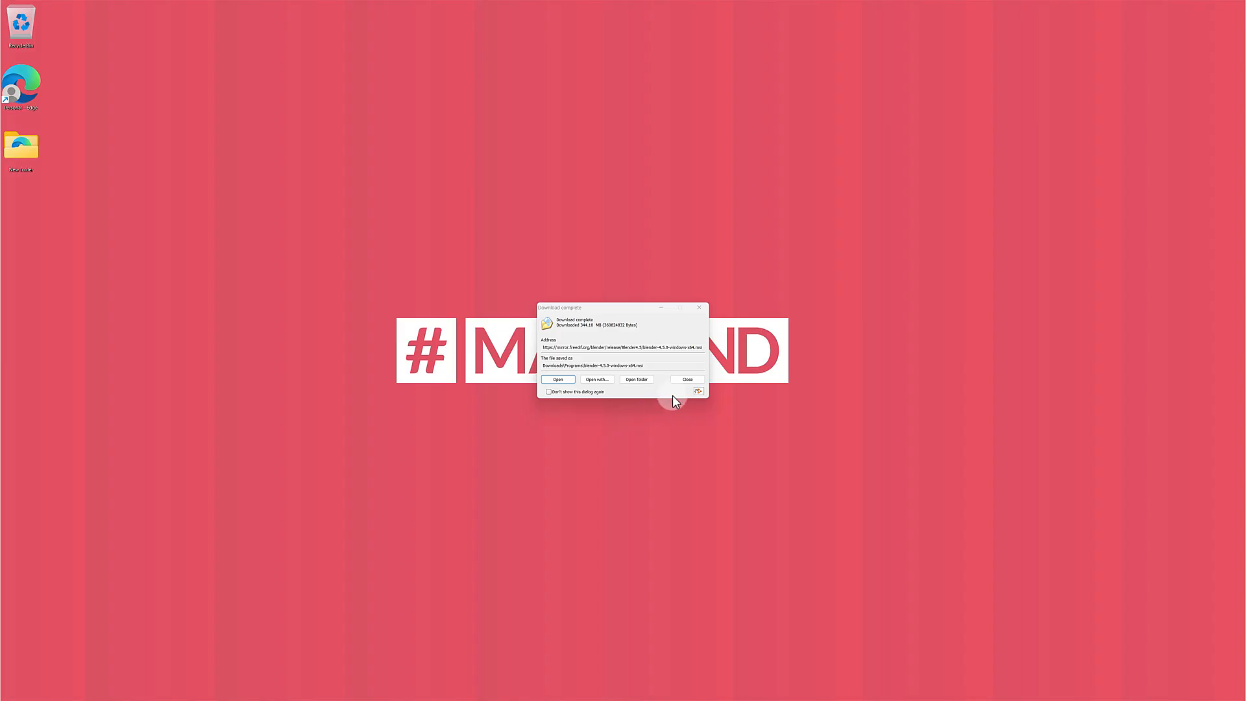
Step: Open the folder holding the finished download and launch the blender-4.5.0-windows-x64 installer
{"action": "left_click", "coordinate": [636, 381]}
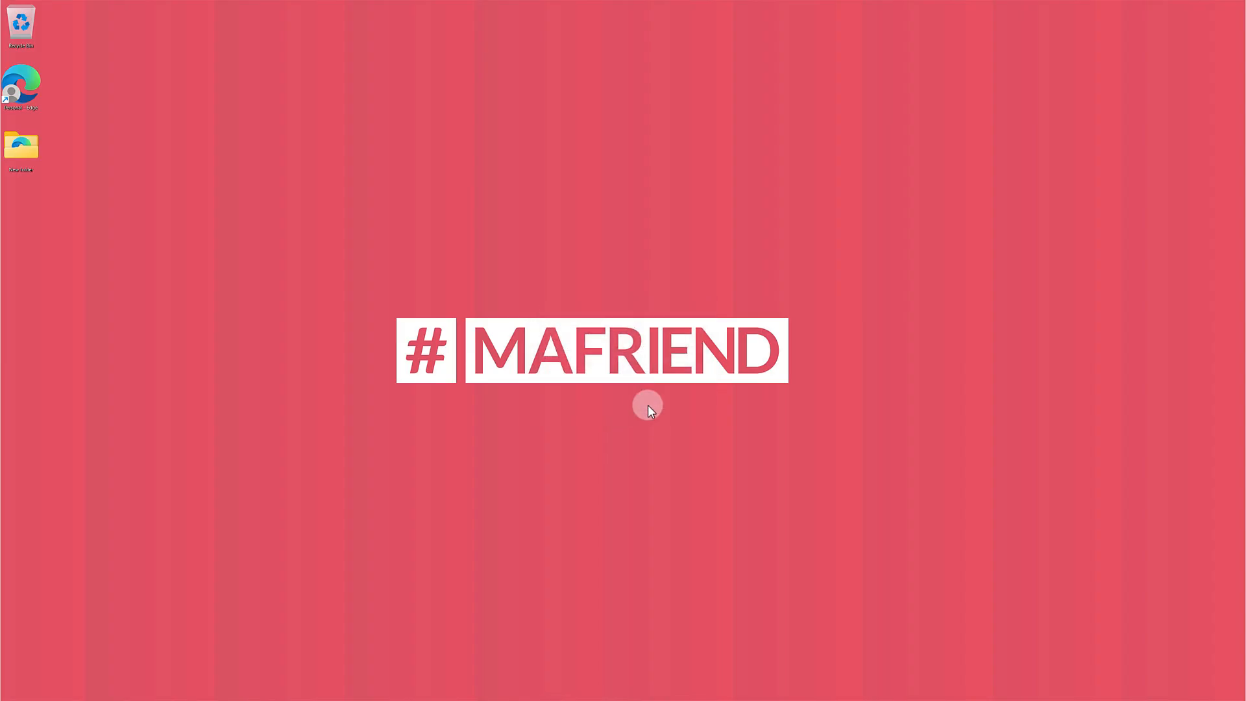
{"action": "left_click_drag", "start_coordinate": [301, 172], "coordinate": [420, 187]}
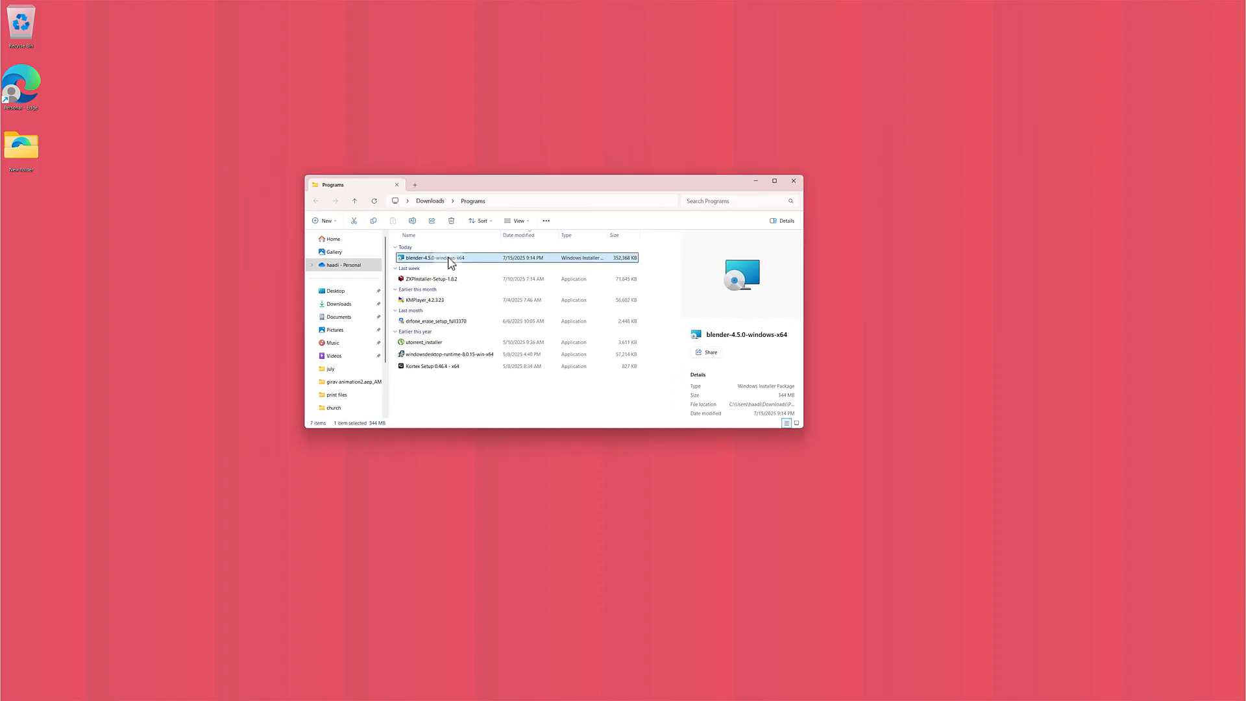
{"action": "double_click", "coordinate": [447, 258]}
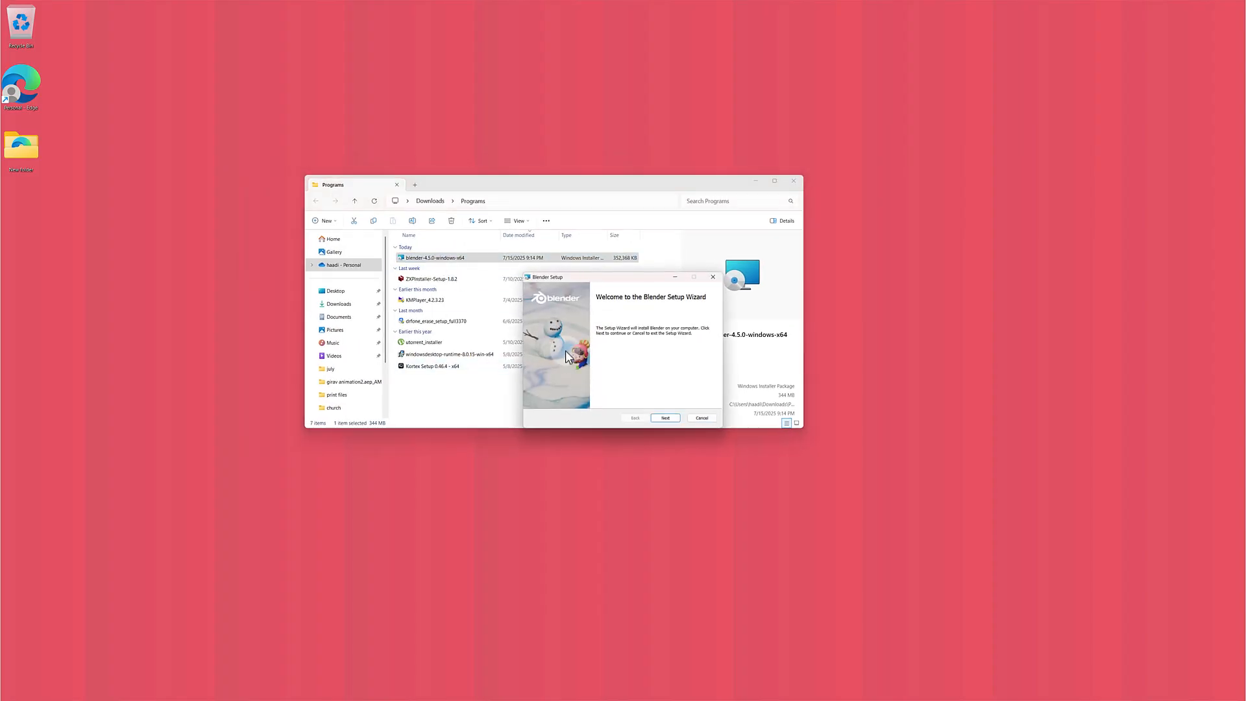
Step: Start installing Blender to the default Blender 4.5 destination folder and minimize the Programs folder window
{"action": "left_click_drag", "start_coordinate": [613, 278], "coordinate": [559, 229]}
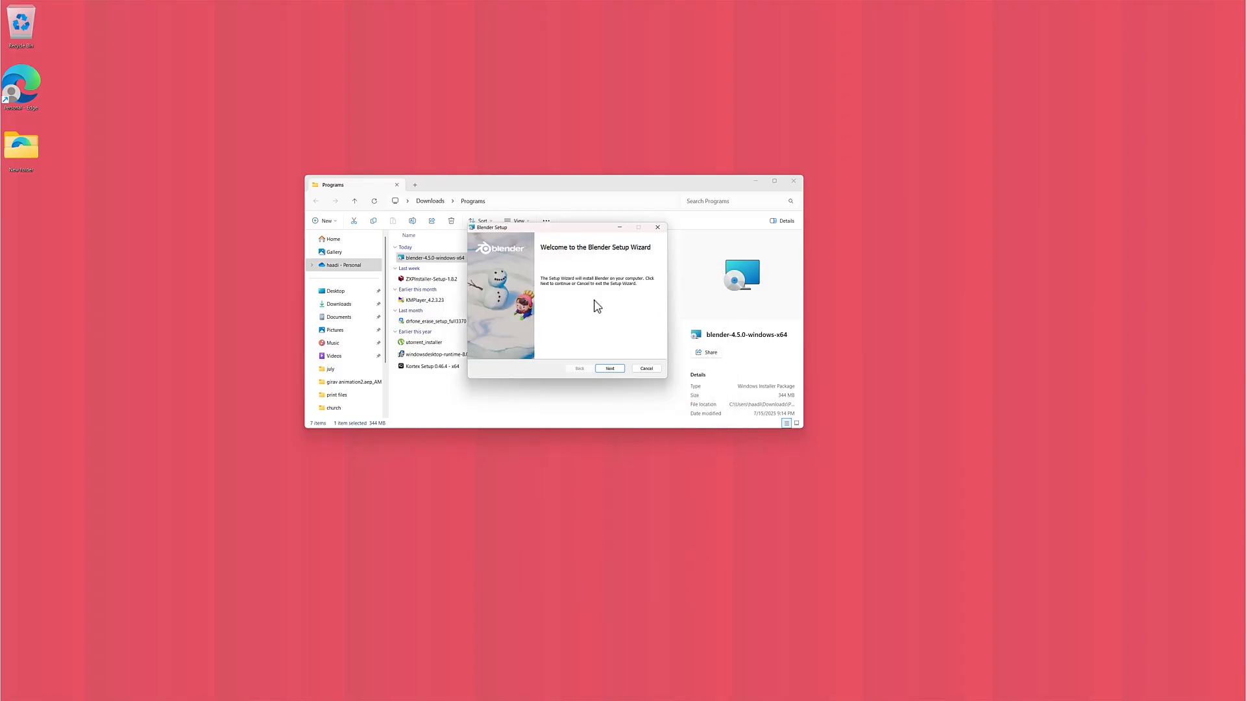
{"action": "left_click", "coordinate": [605, 369]}
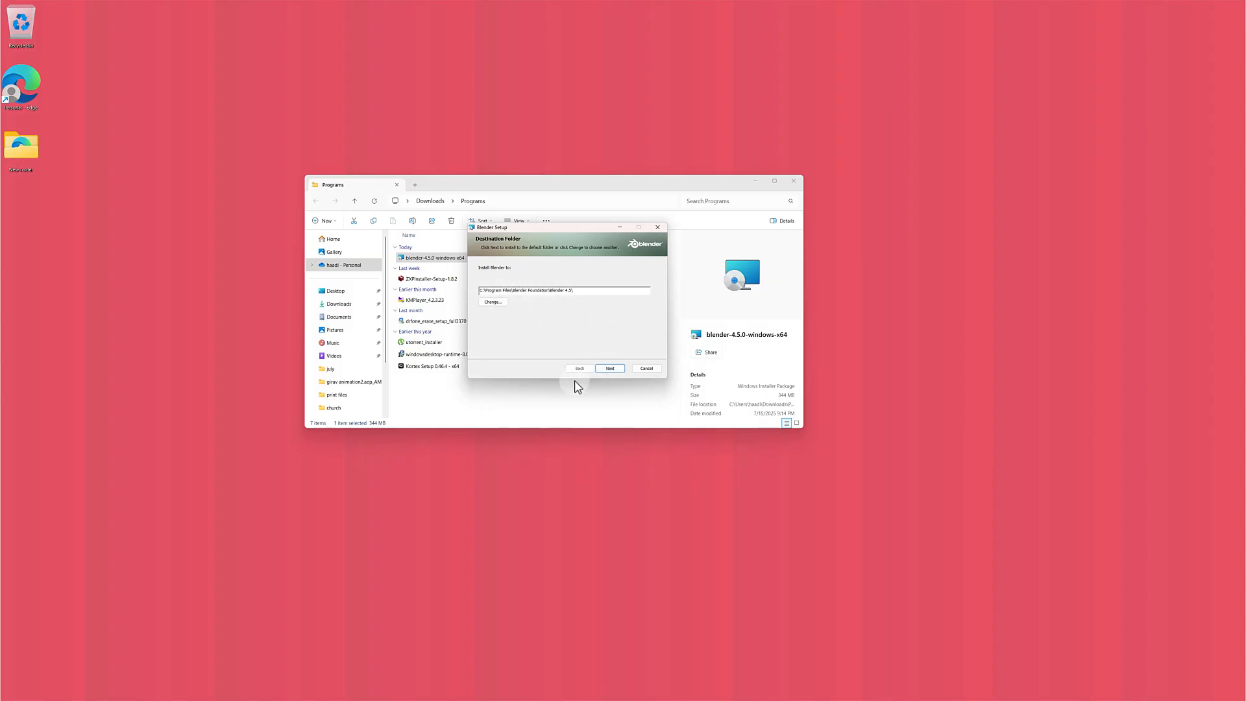
{"action": "left_click", "coordinate": [611, 370]}
{"action": "left_click", "coordinate": [612, 369]}
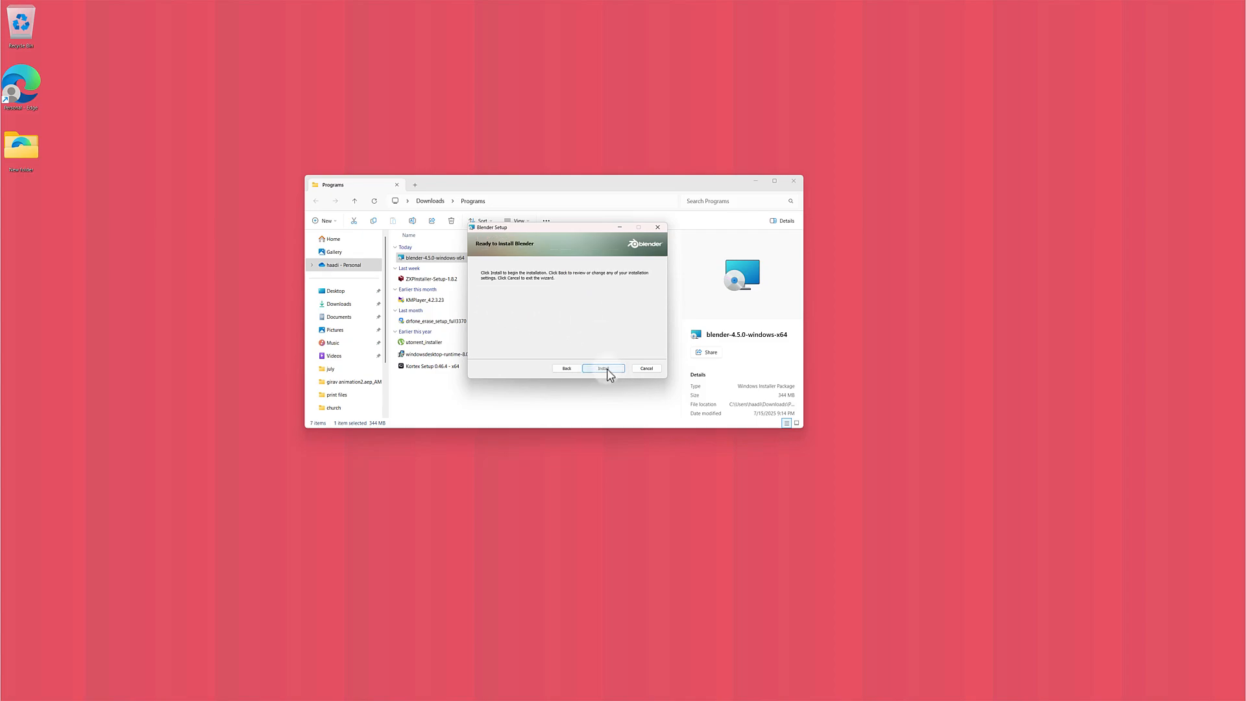
{"action": "left_click", "coordinate": [605, 368]}
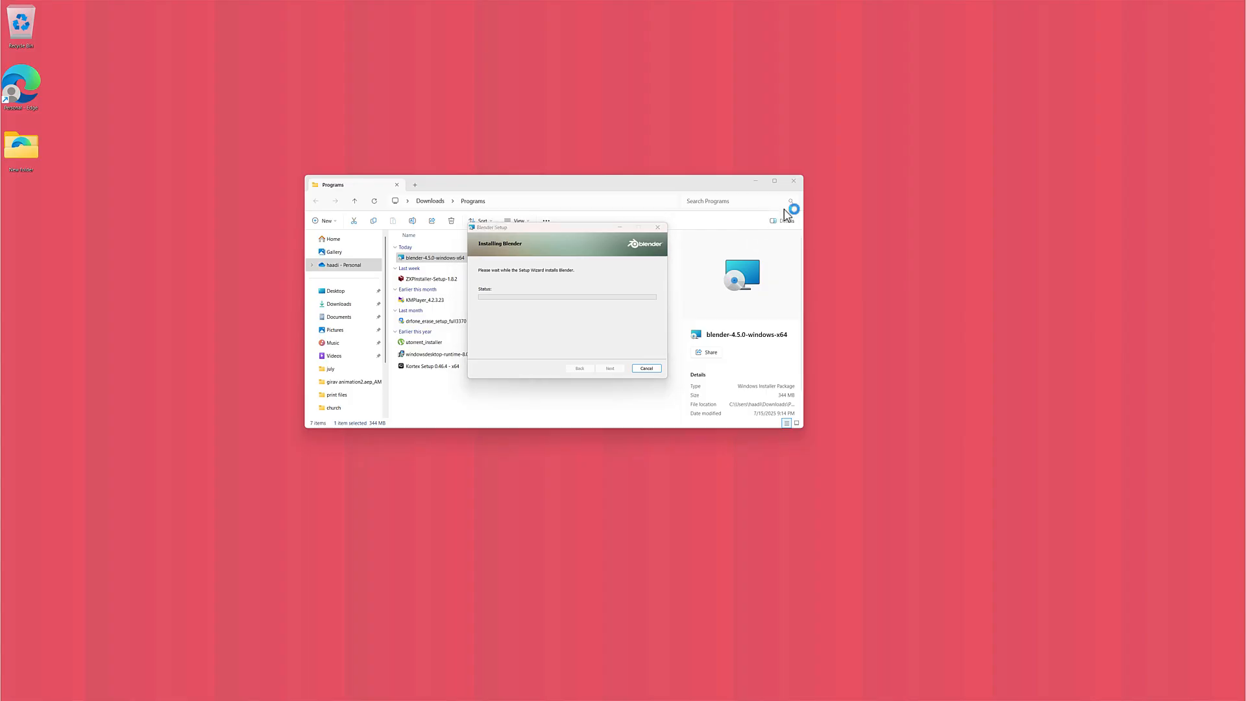
{"action": "left_click", "coordinate": [755, 181]}
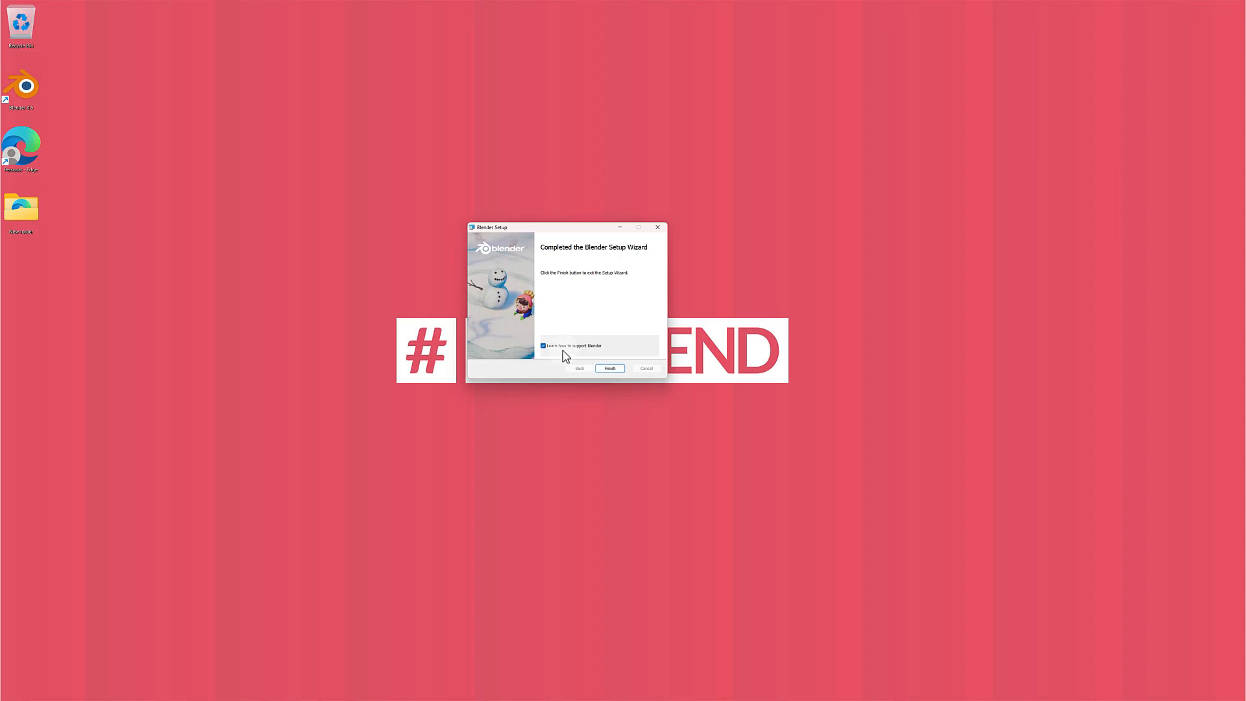
Step: Finish the setup wizard, getting the donation page out of the way, and launch Blender 4.5 from the desktop
{"action": "left_click", "coordinate": [617, 371]}
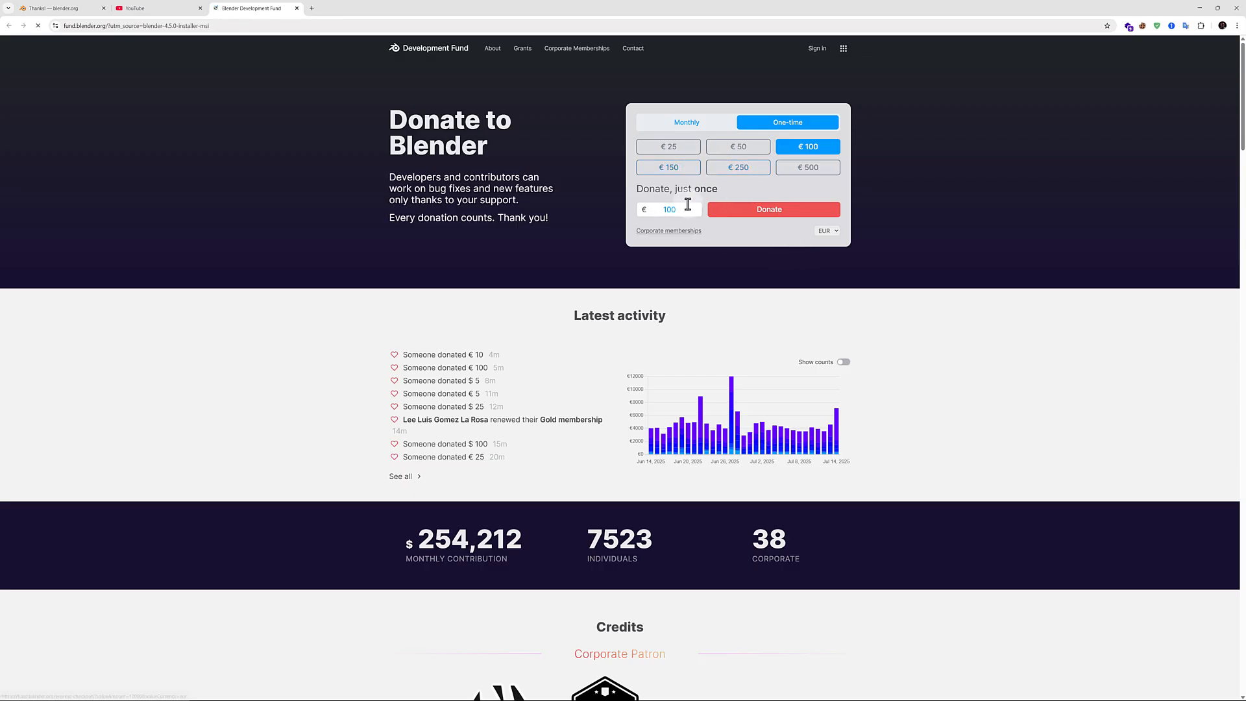
{"action": "left_click", "coordinate": [1198, 8]}
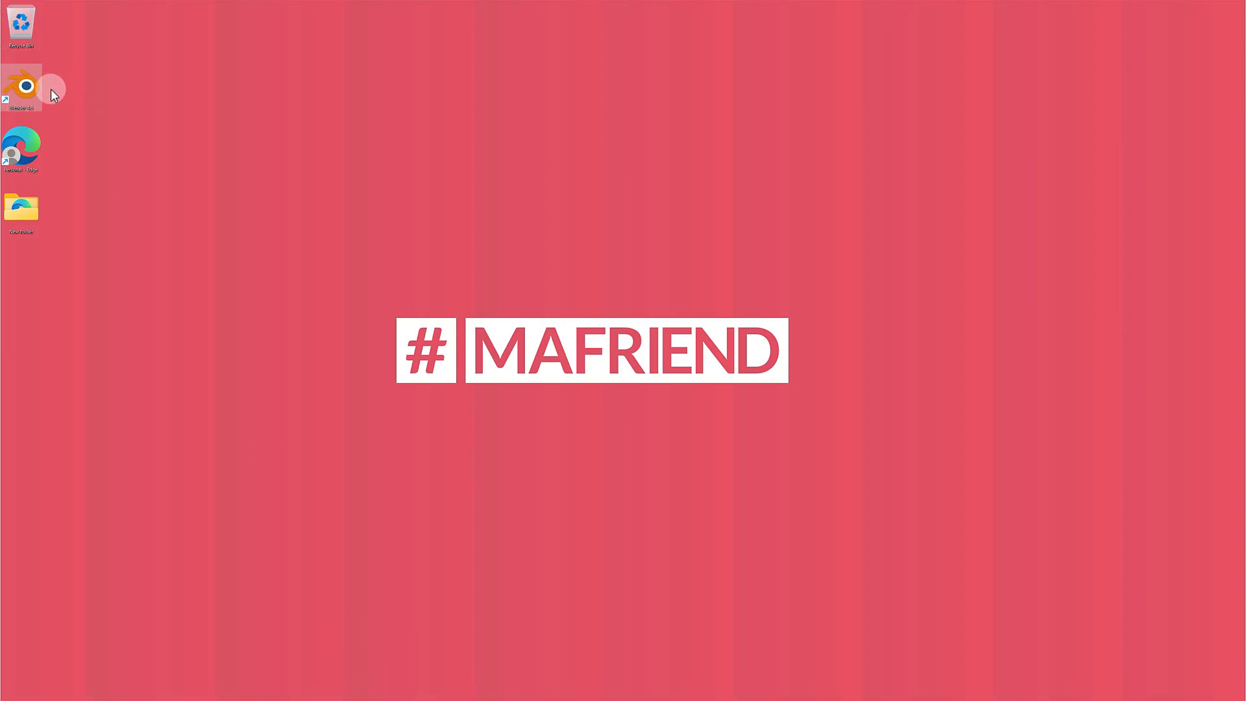
{"action": "double_click", "coordinate": [26, 97]}
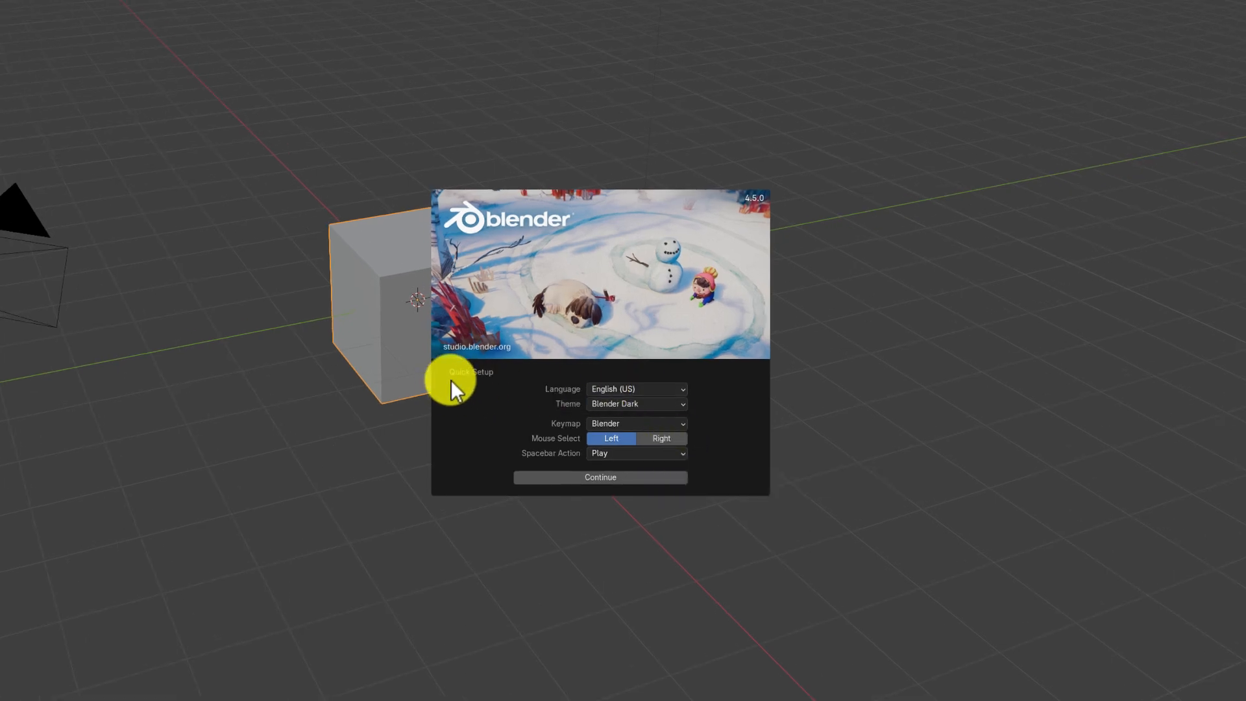
Step: Try the Blender Light theme in Quick Setup and switch back to Blender Dark
{"action": "left_click", "coordinate": [648, 404]}
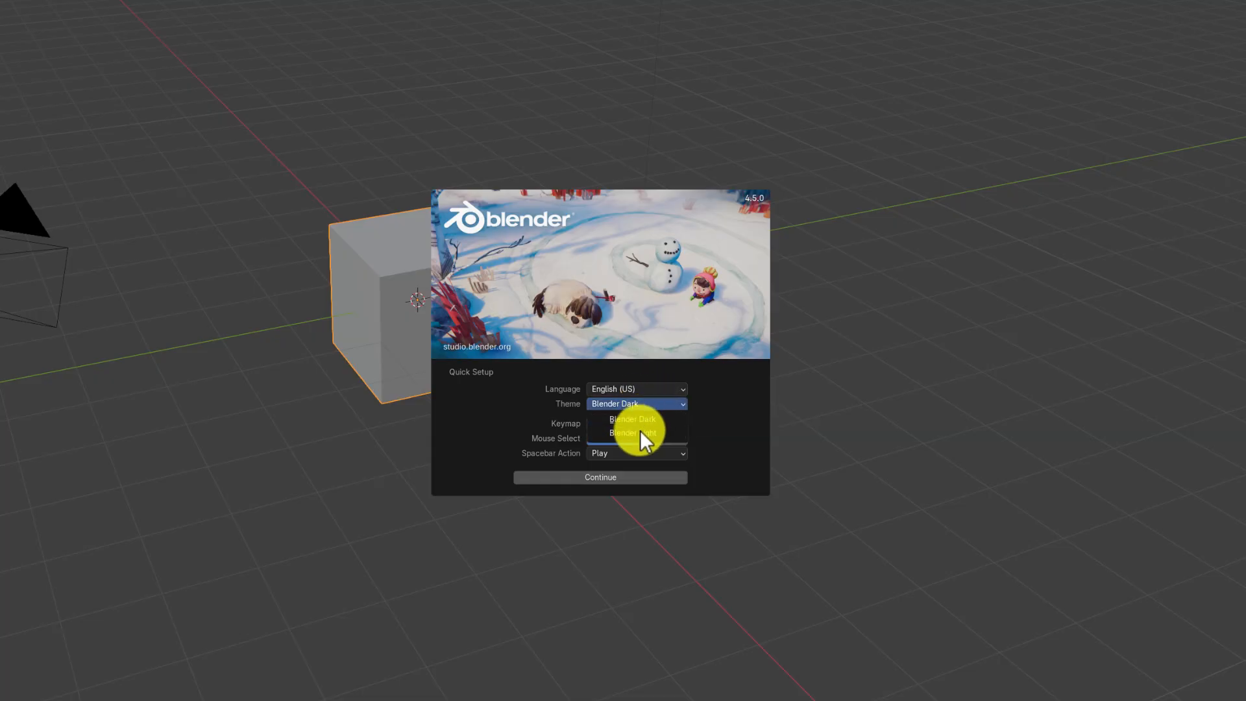
{"action": "left_click", "coordinate": [637, 431]}
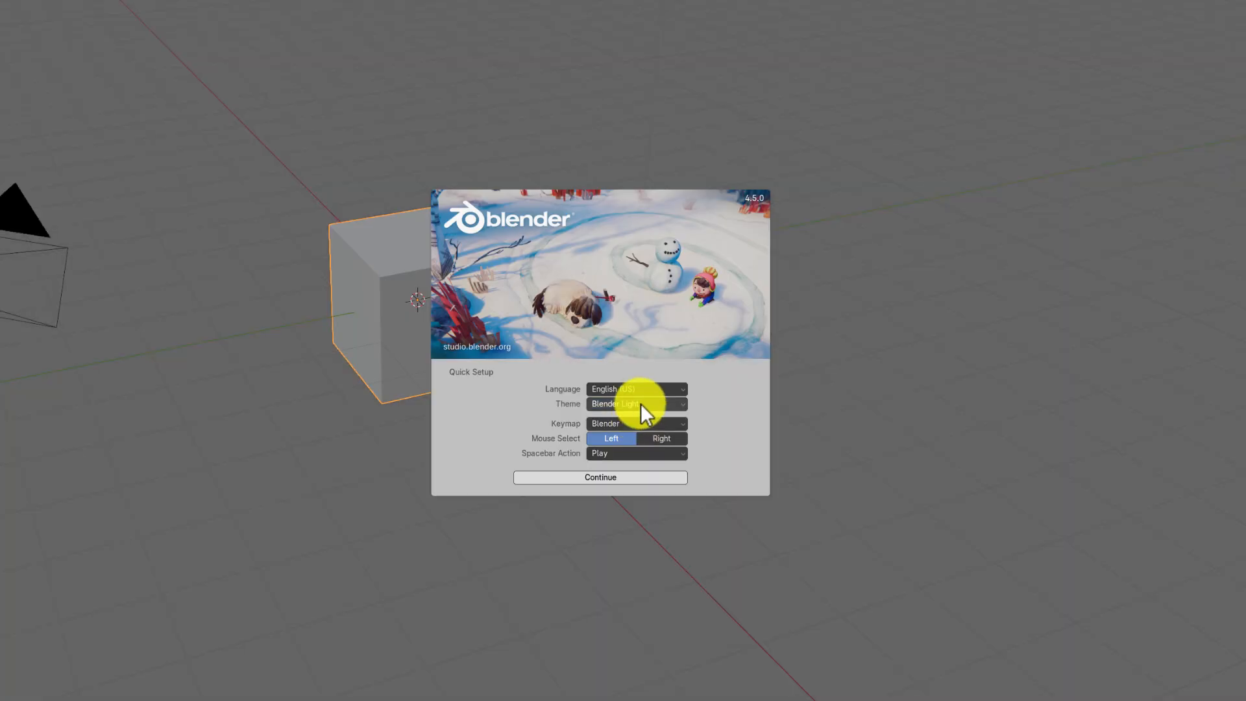
{"action": "left_click", "coordinate": [641, 403]}
{"action": "left_click", "coordinate": [634, 418]}
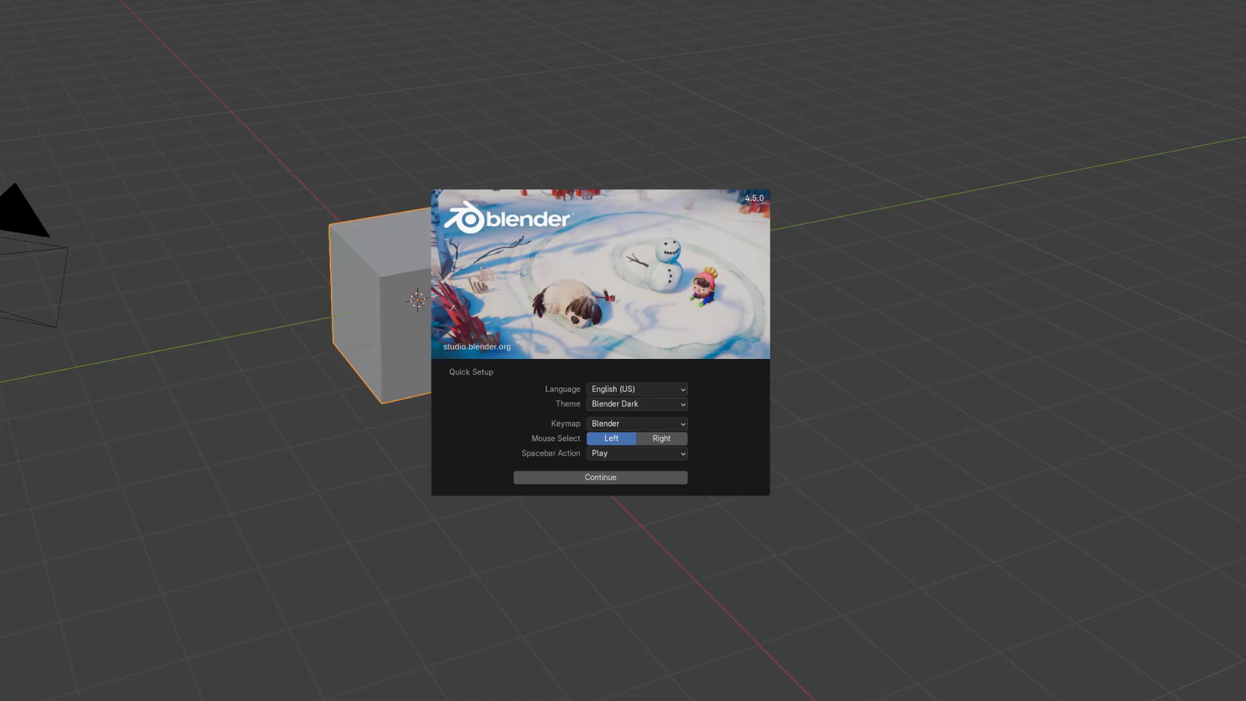
Step: Accept the Quick Setup with Play as the spacebar action and create a new General file
{"action": "left_click", "coordinate": [601, 455]}
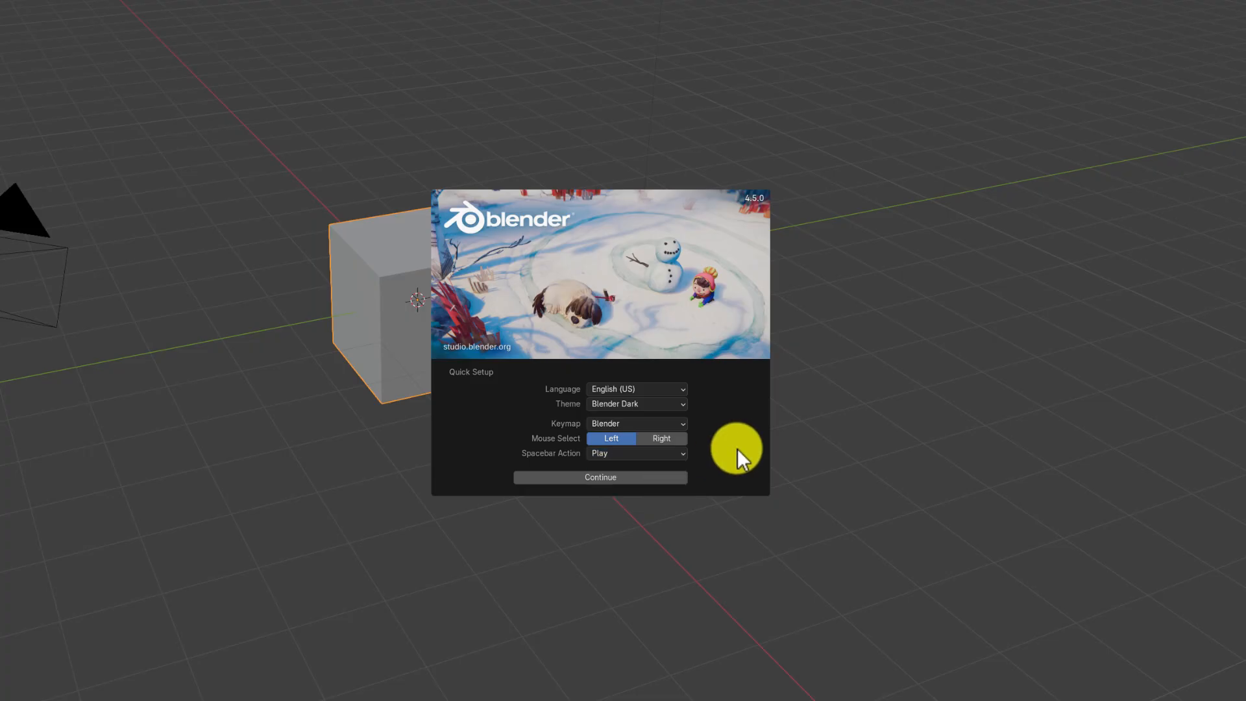
{"action": "left_click", "coordinate": [586, 478]}
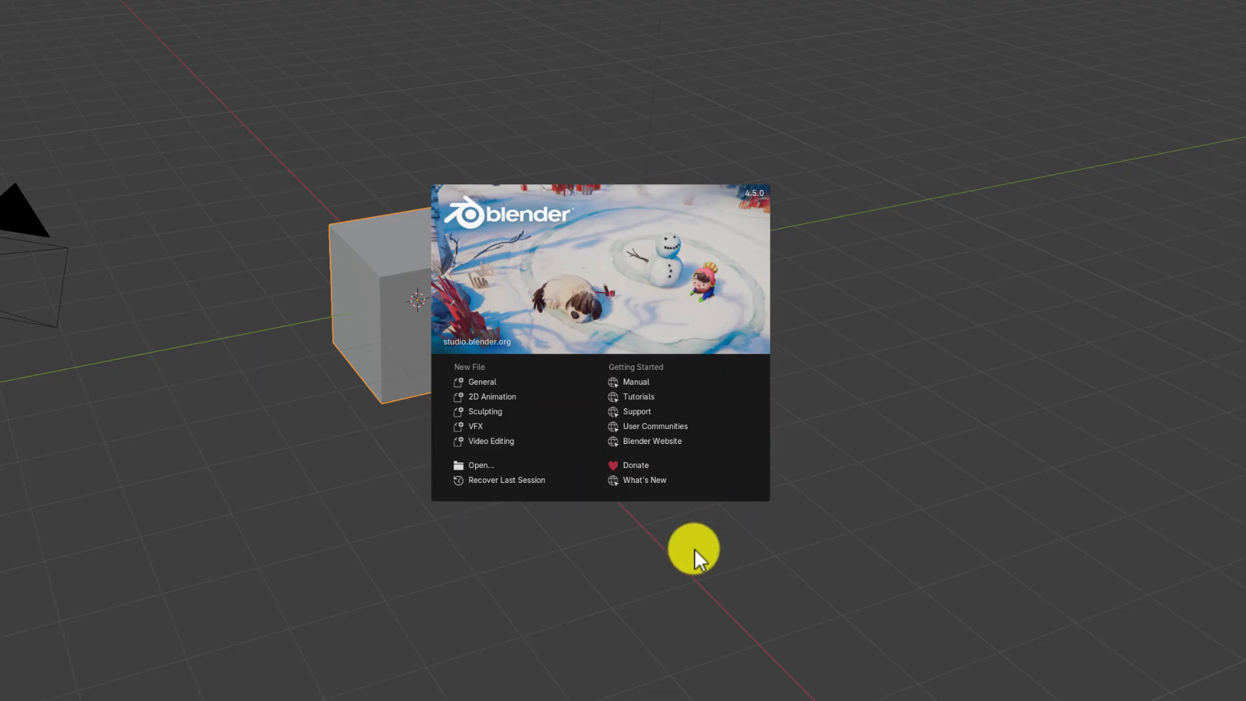
{"action": "left_click", "coordinate": [498, 386]}
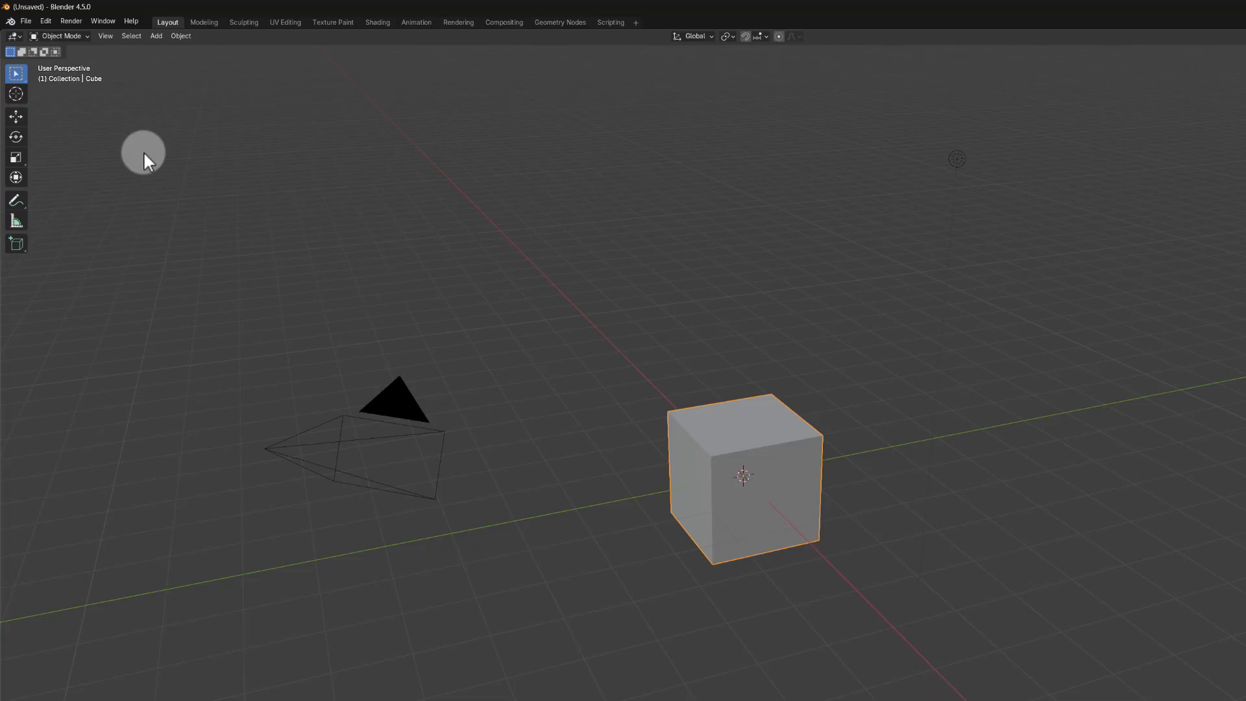
Step: Open the System section of the Preferences and move the window toward the middle of the viewport
{"action": "left_click", "coordinate": [47, 22]}
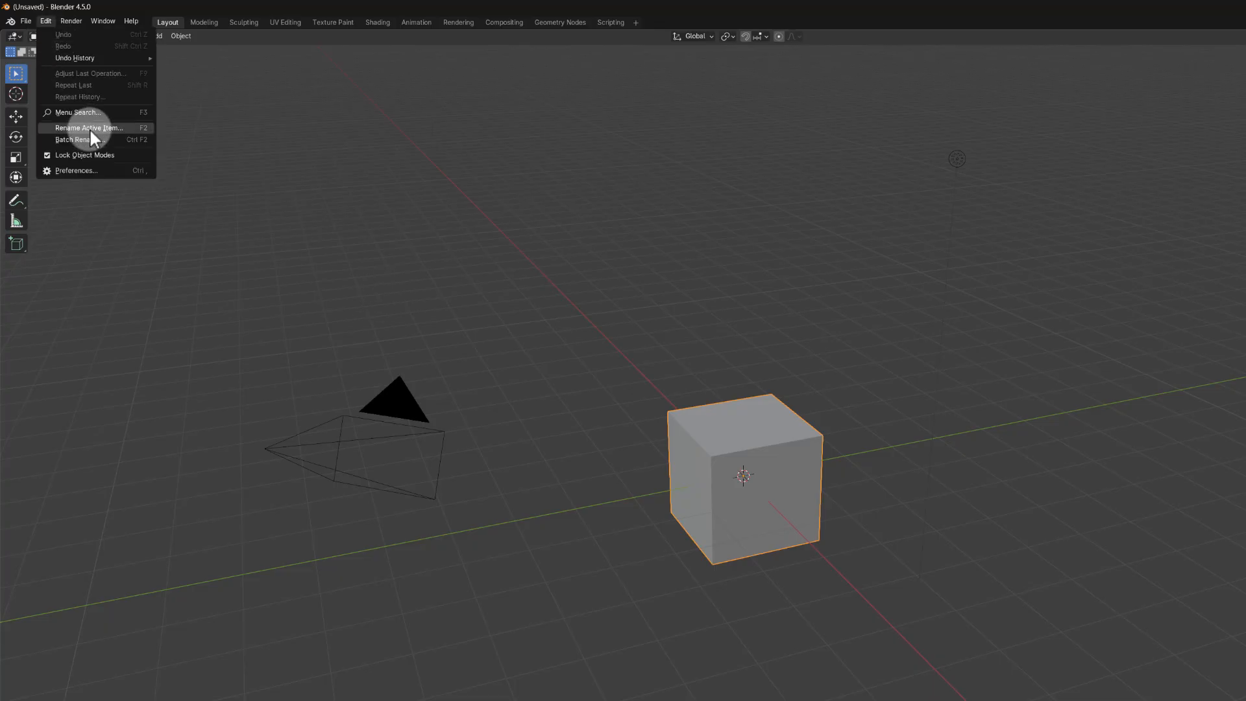
{"action": "left_click", "coordinate": [97, 170]}
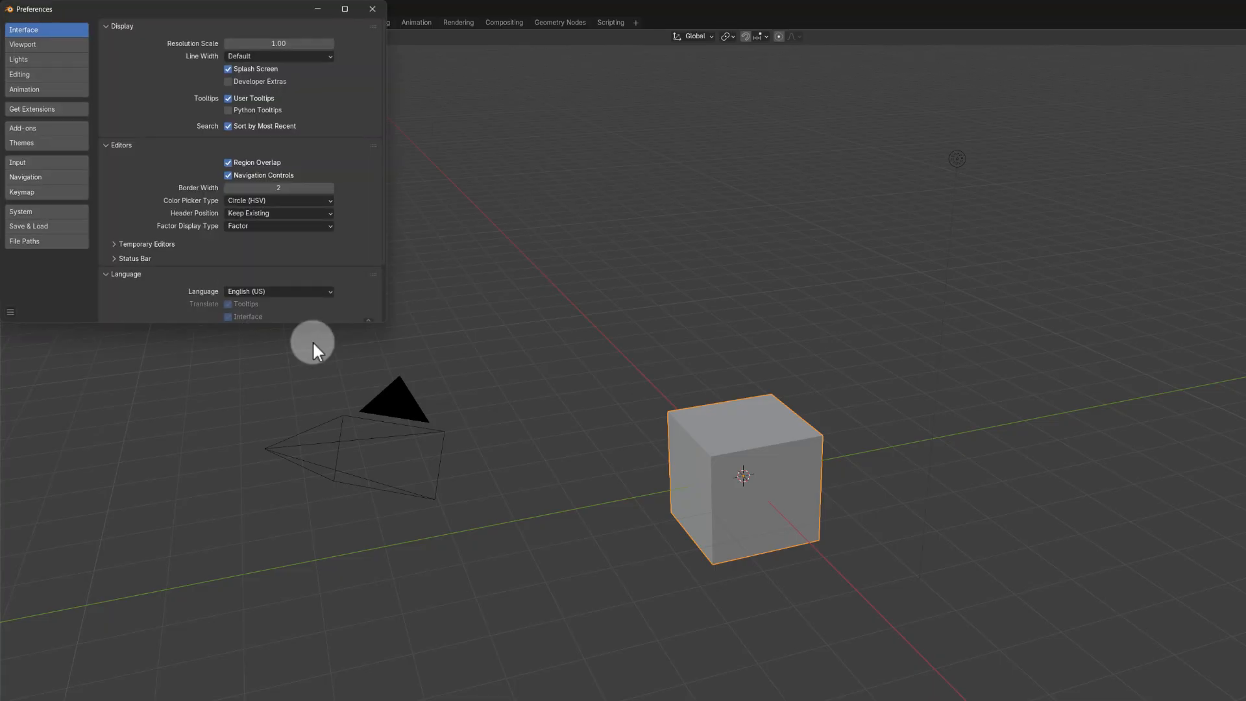
{"action": "left_click", "coordinate": [32, 211]}
{"action": "left_click_drag", "start_coordinate": [182, 9], "coordinate": [460, 188]}
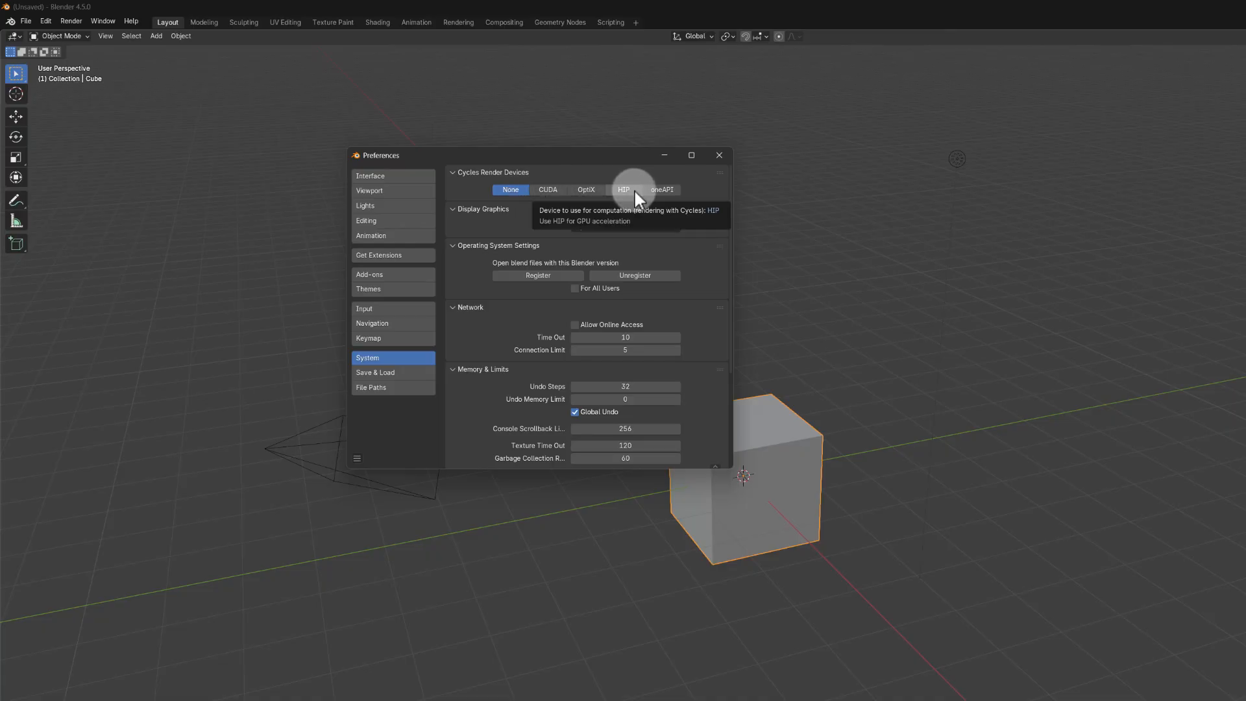
Step: Try the CUDA, HIP and oneAPI options for Cycles rendering, settle on OptiX, and set the display graphics backend to Vulkan
{"action": "left_click", "coordinate": [549, 190]}
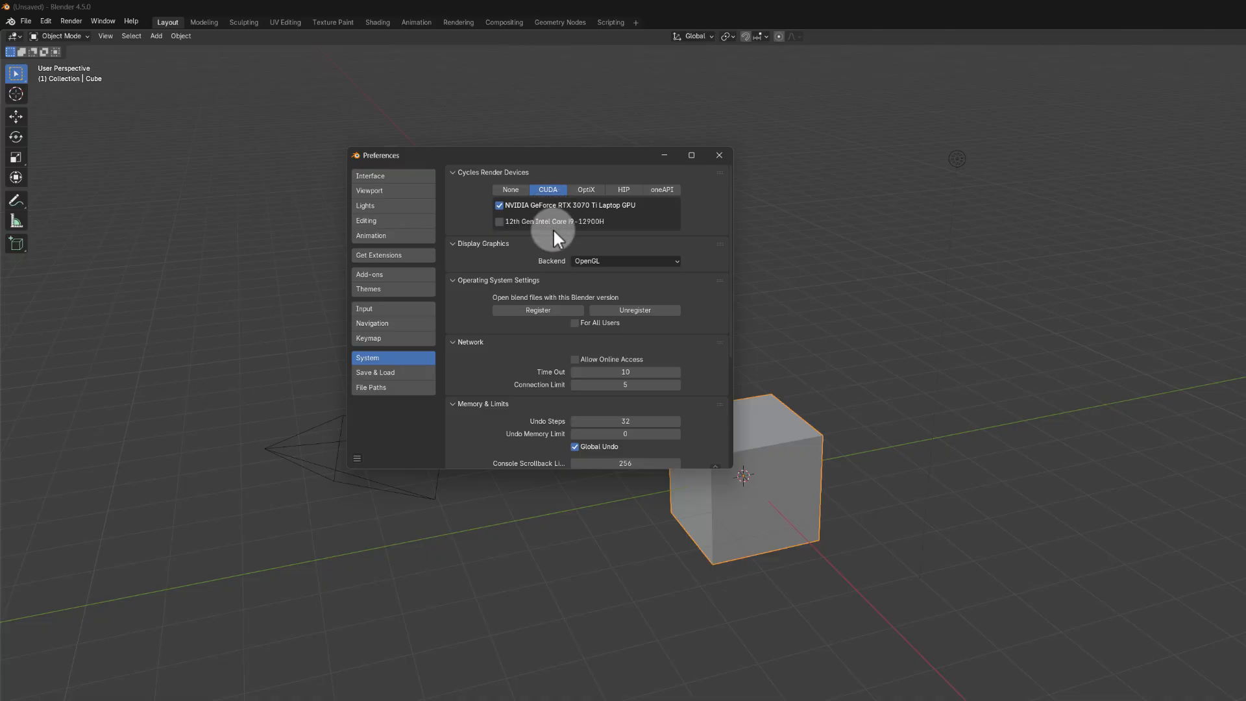
{"action": "left_click", "coordinate": [587, 189]}
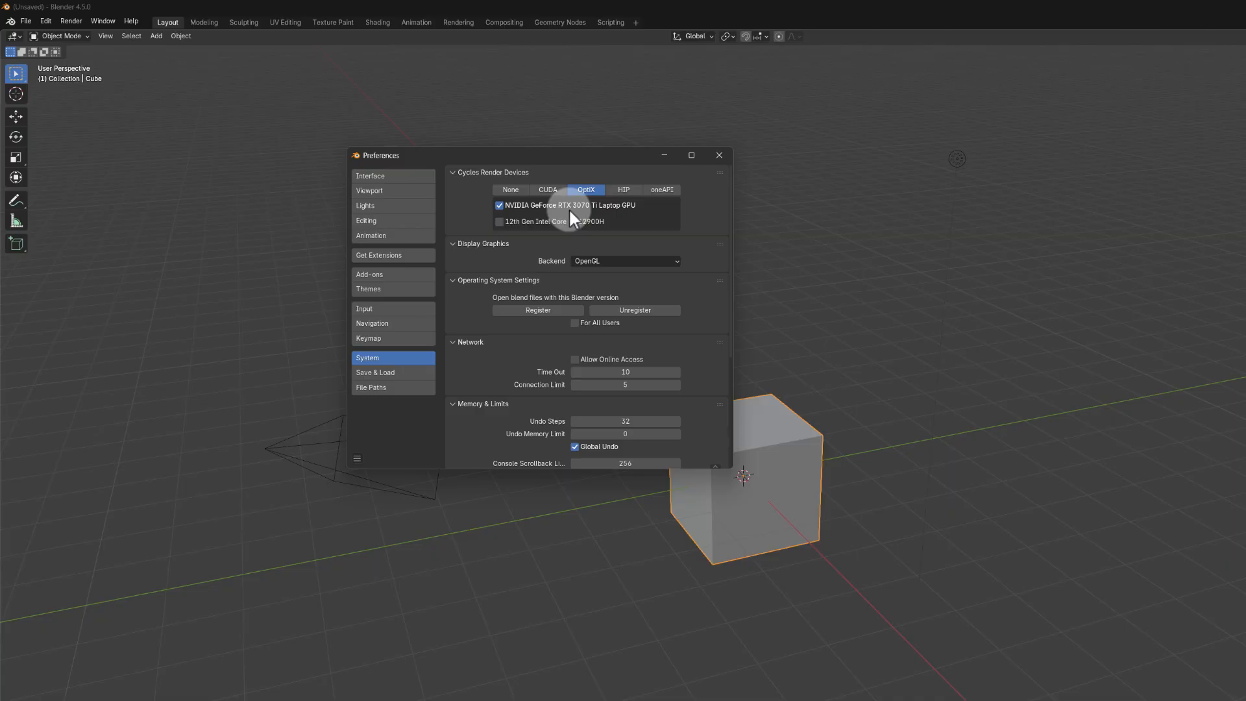
{"action": "left_click", "coordinate": [633, 190]}
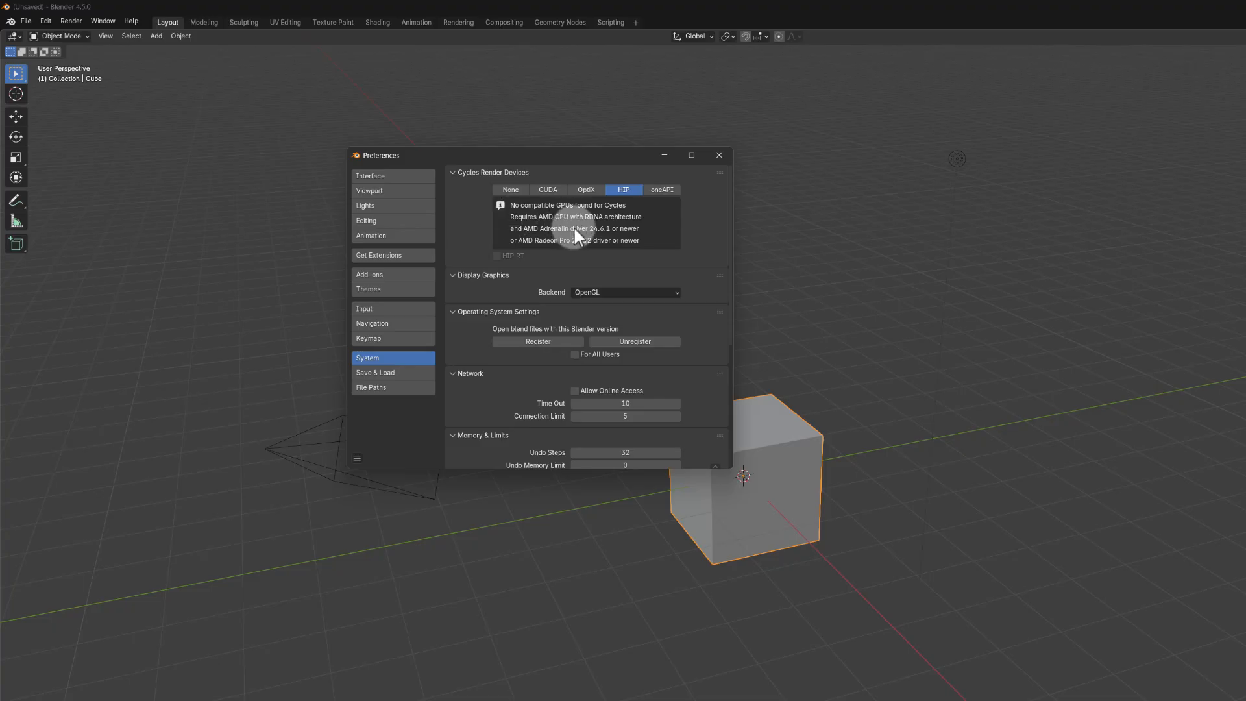
{"action": "left_click", "coordinate": [668, 190]}
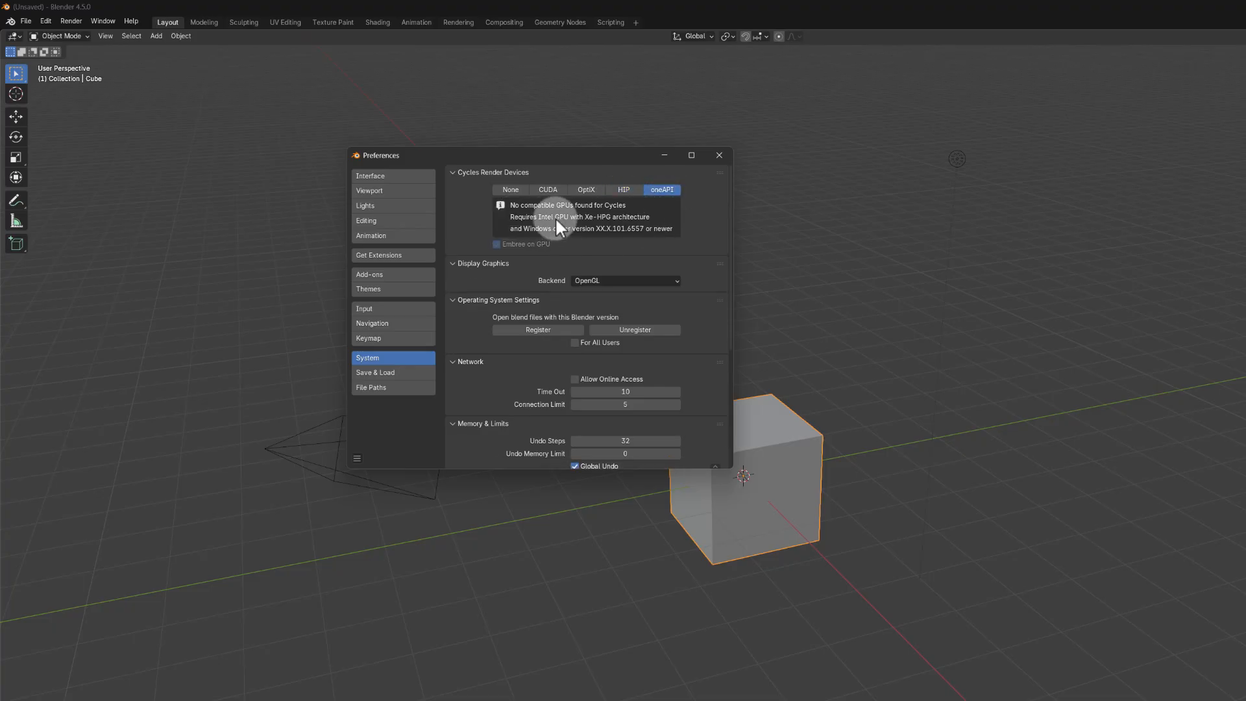
{"action": "left_click", "coordinate": [582, 190]}
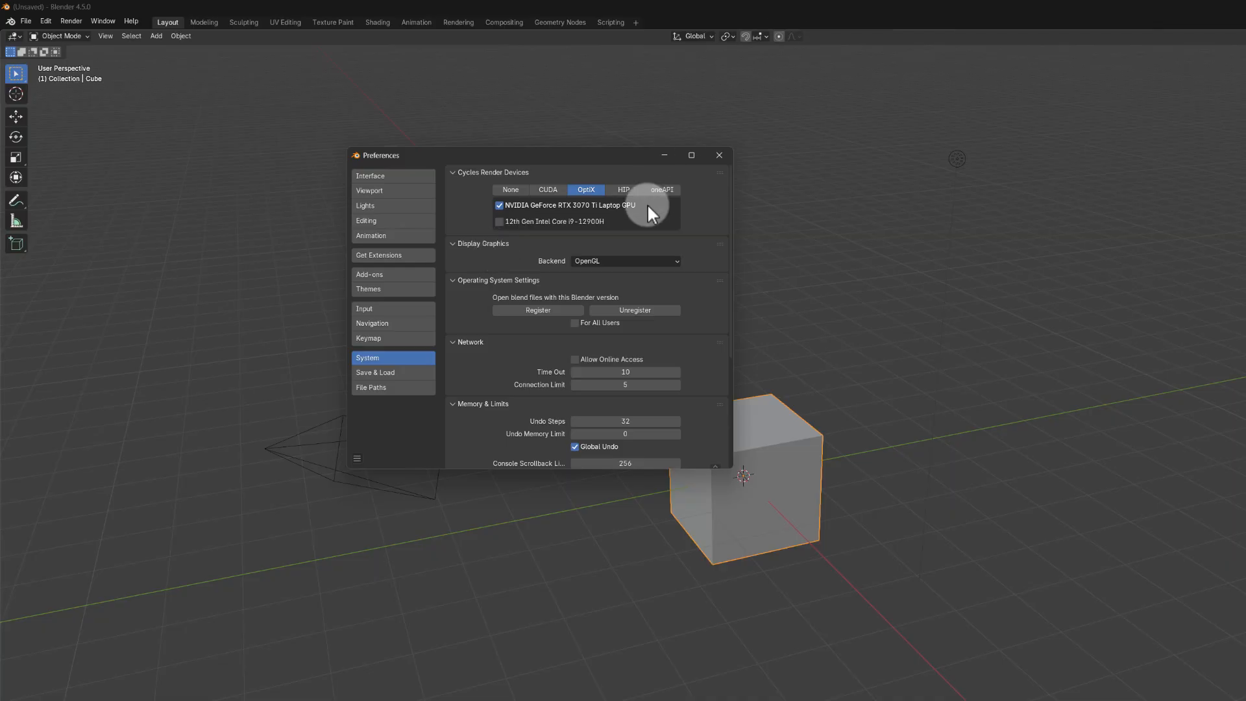
{"action": "left_click", "coordinate": [602, 262]}
{"action": "left_click", "coordinate": [590, 287]}
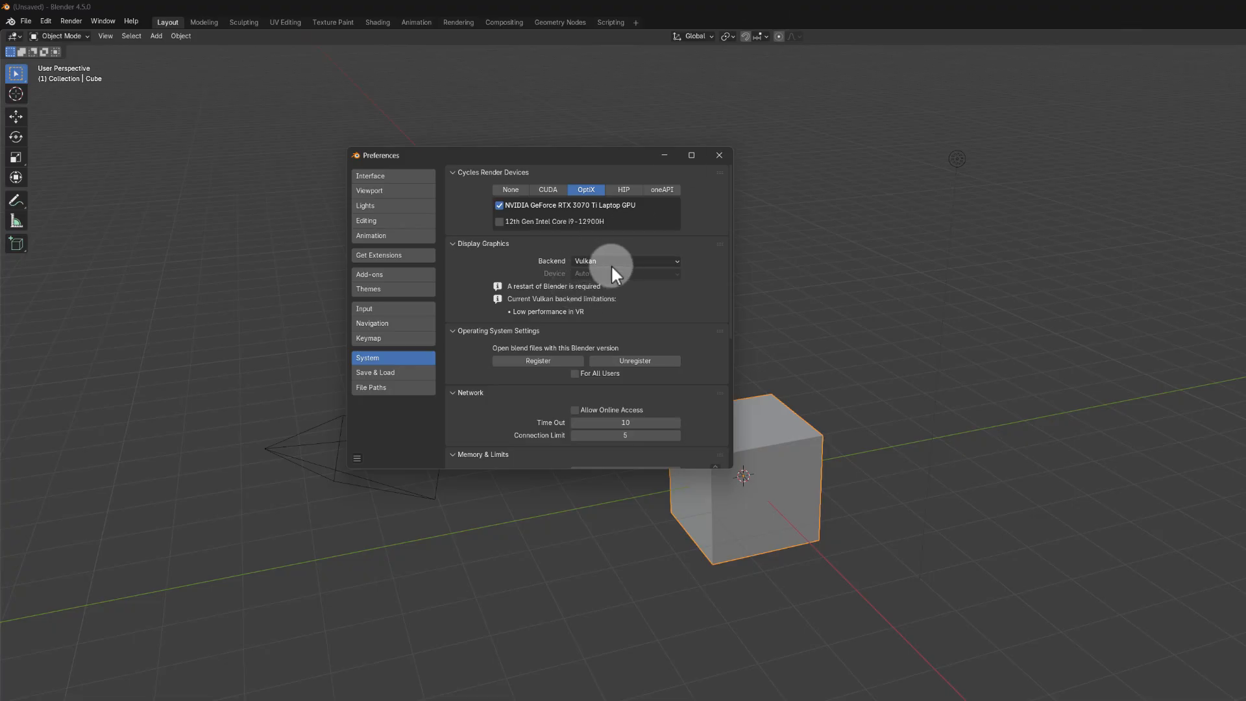
Step: Enable Allow Online Access in the network settings and set Undo Steps to 256
{"action": "scroll", "coordinate": [596, 310], "scroll_direction": "down", "scroll_amount": 4}
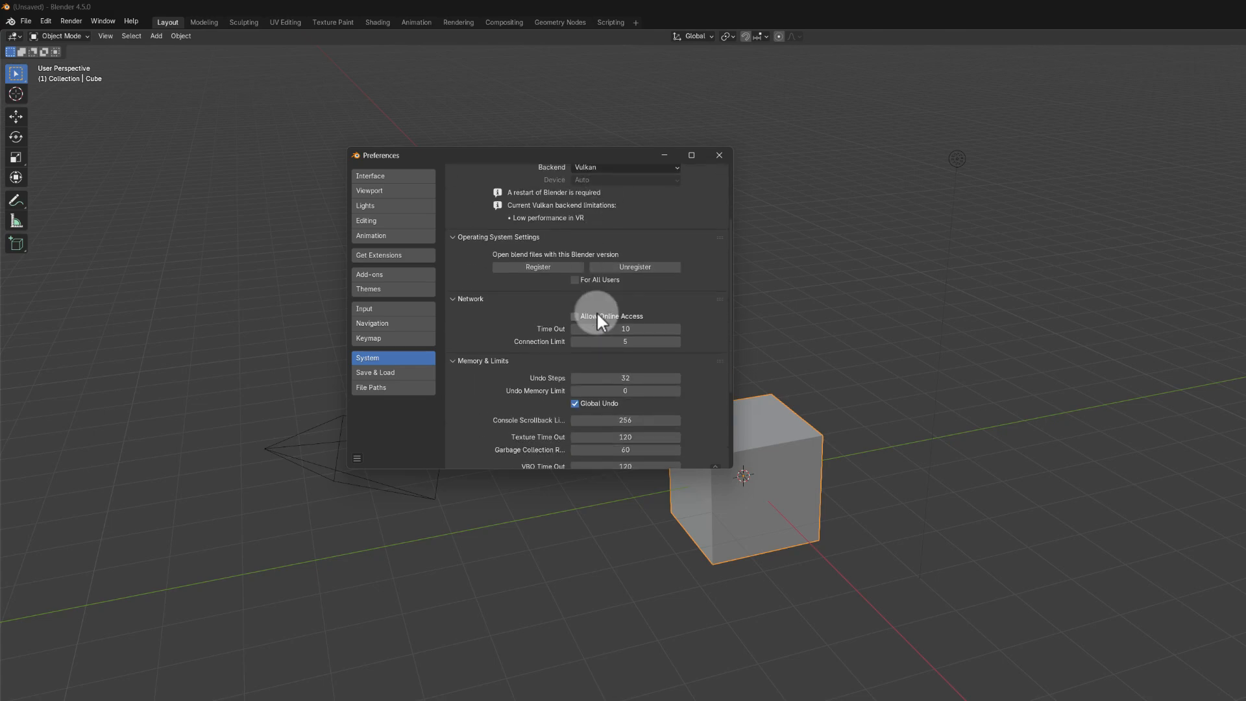
{"action": "scroll", "coordinate": [597, 310], "scroll_direction": "down", "scroll_amount": 2}
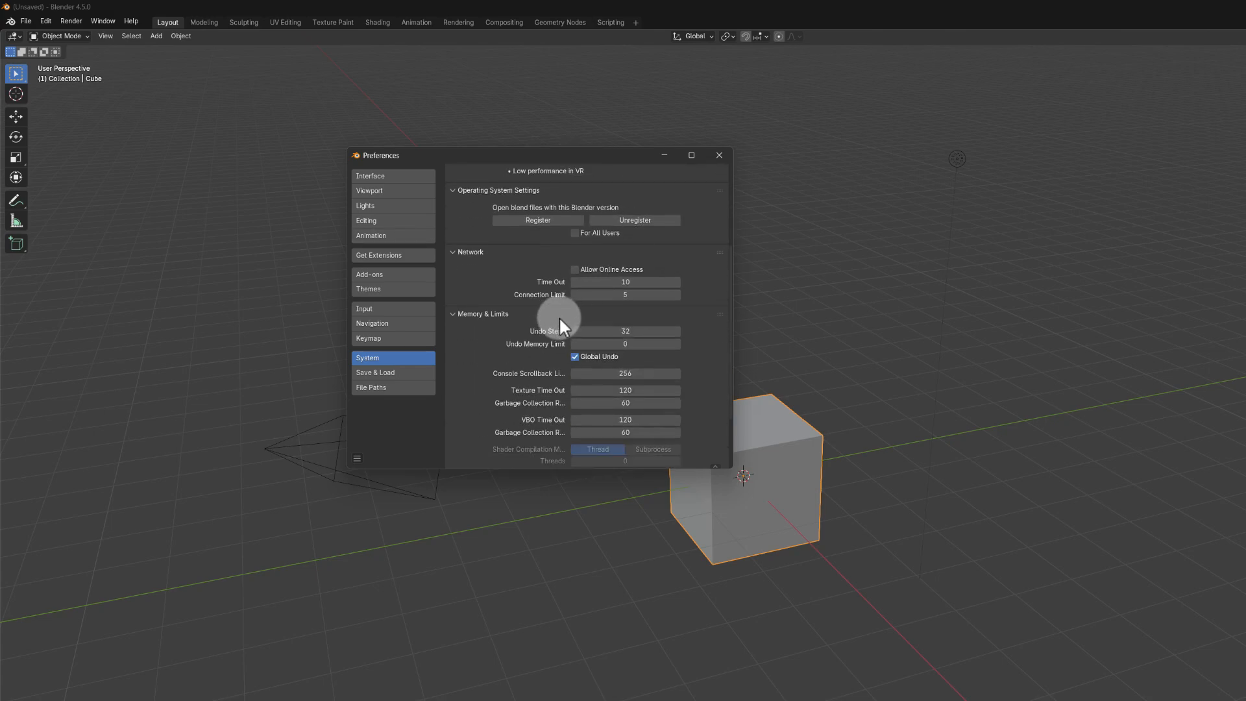
{"action": "scroll", "coordinate": [558, 322], "scroll_direction": "down", "scroll_amount": 2}
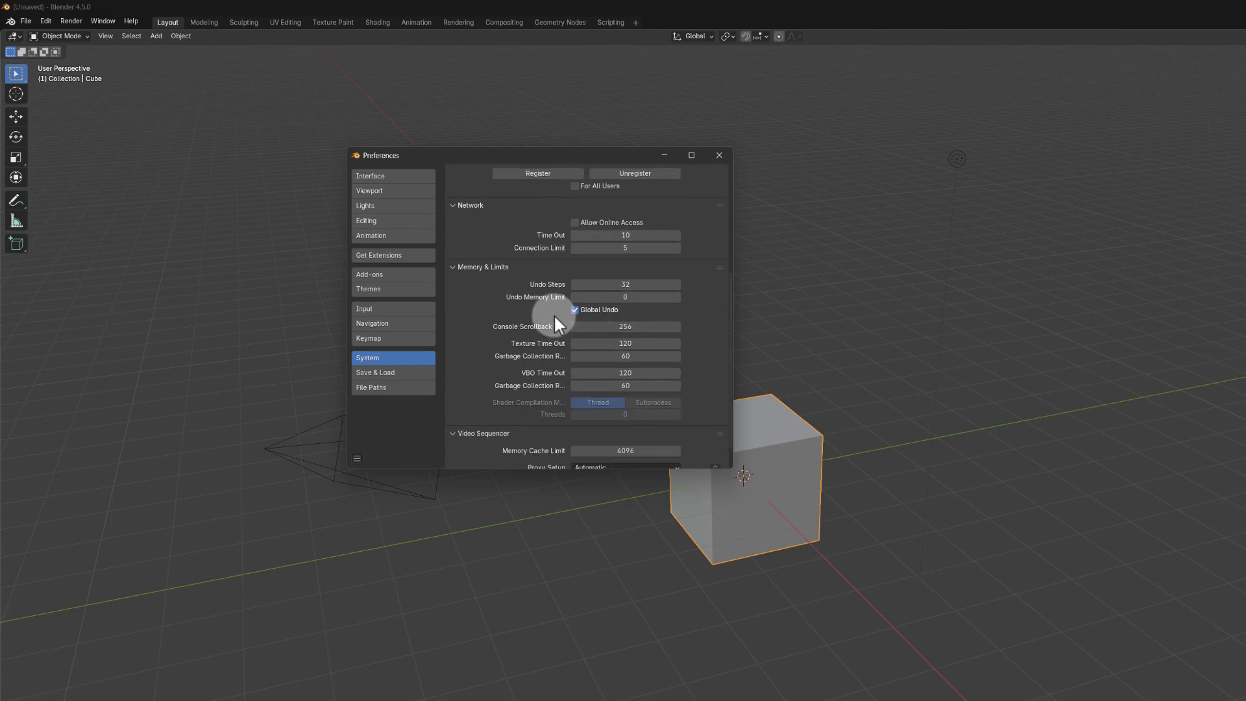
{"action": "left_click", "coordinate": [574, 222]}
{"action": "mouse_move", "coordinate": [608, 284]}
{"action": "left_mouse_down"}
{"action": "mouse_move", "coordinate": [554, 284]}
{"action": "mouse_move", "coordinate": [682, 286]}
{"action": "mouse_move", "coordinate": [616, 306]}
{"action": "mouse_move", "coordinate": [445, 294]}
{"action": "mouse_move", "coordinate": [601, 280]}
{"action": "left_mouse_up"}
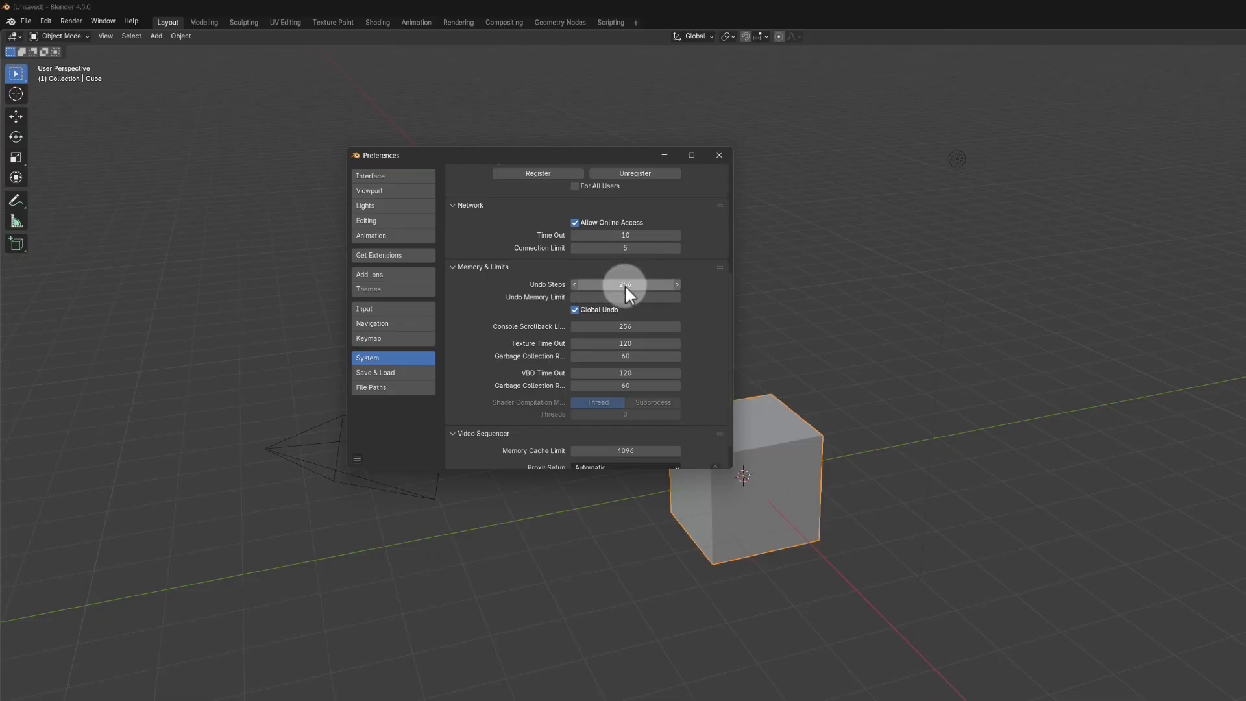
{"action": "scroll", "coordinate": [612, 363], "scroll_direction": "down", "scroll_amount": 1}
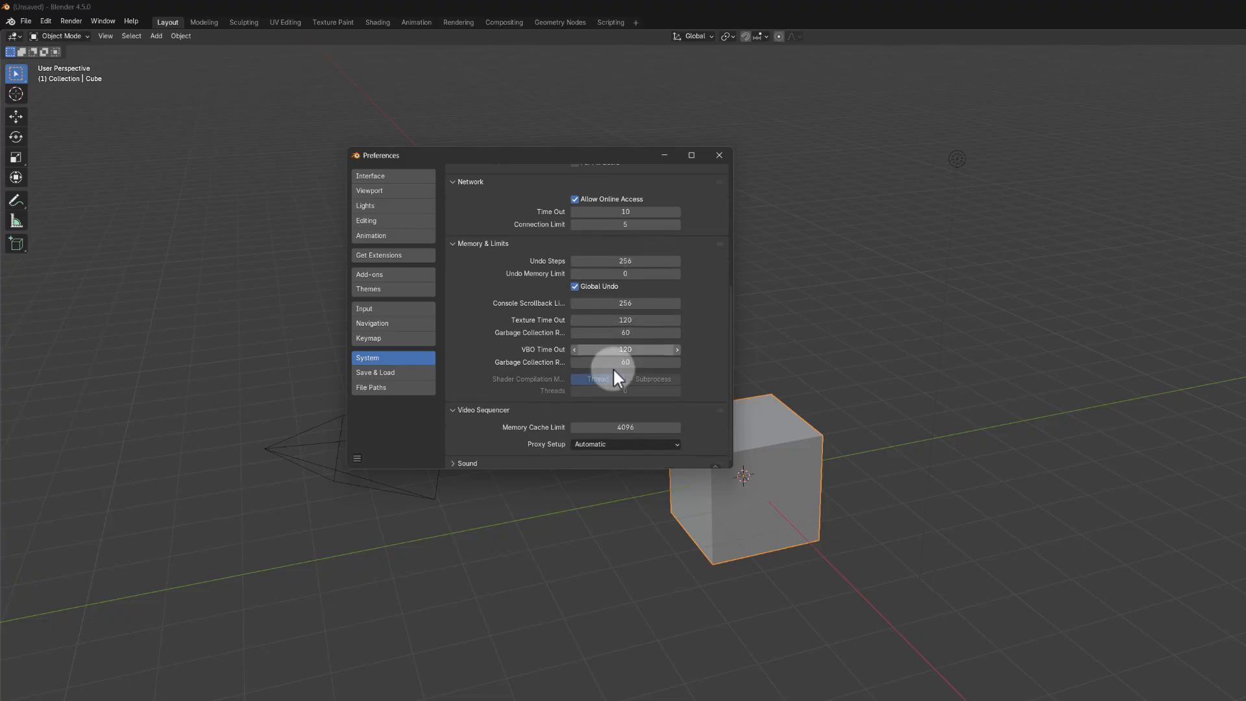
Step: Enable Orbit Around Selection in the Navigation preferences and test orbiting around the cube
{"action": "left_click", "coordinate": [373, 325]}
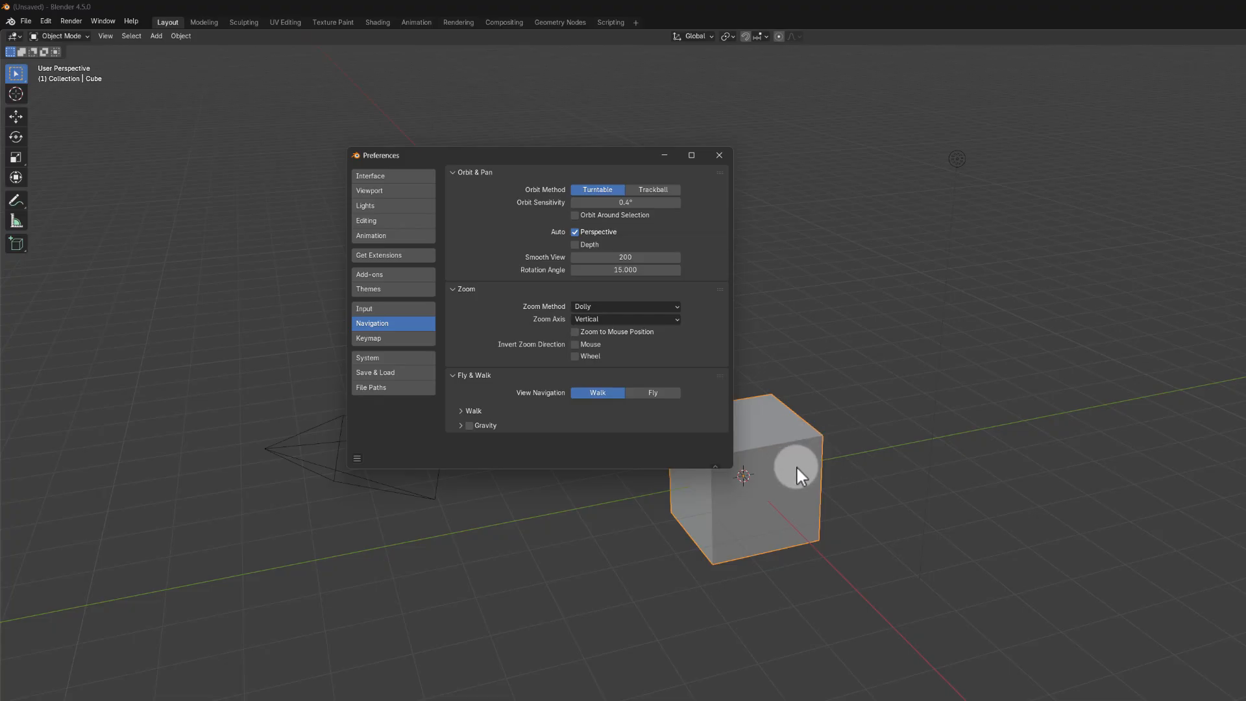
{"action": "middle_click_drag", "start_coordinate": [1003, 458], "coordinate": [941, 472]}
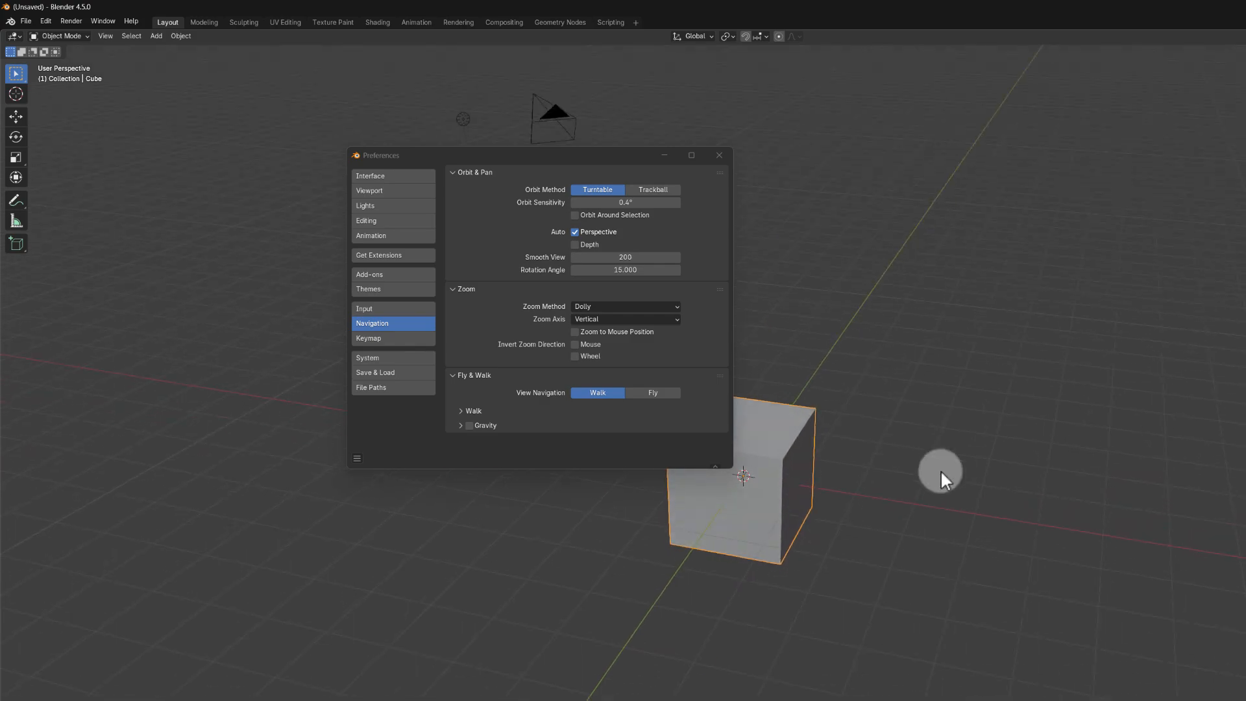
{"action": "left_click", "coordinate": [574, 215]}
{"action": "middle_click_drag", "start_coordinate": [783, 374], "coordinate": [967, 325]}
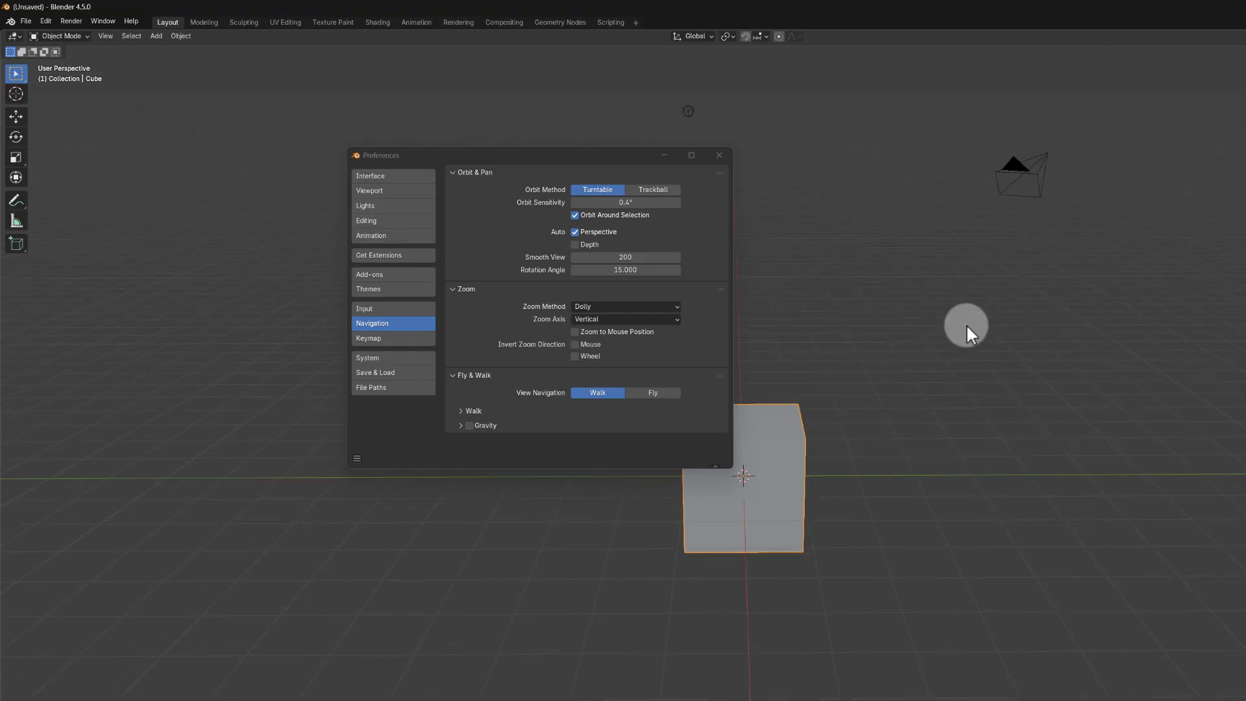
{"action": "scroll", "coordinate": [746, 554], "scroll_direction": "up", "scroll_amount": 2}
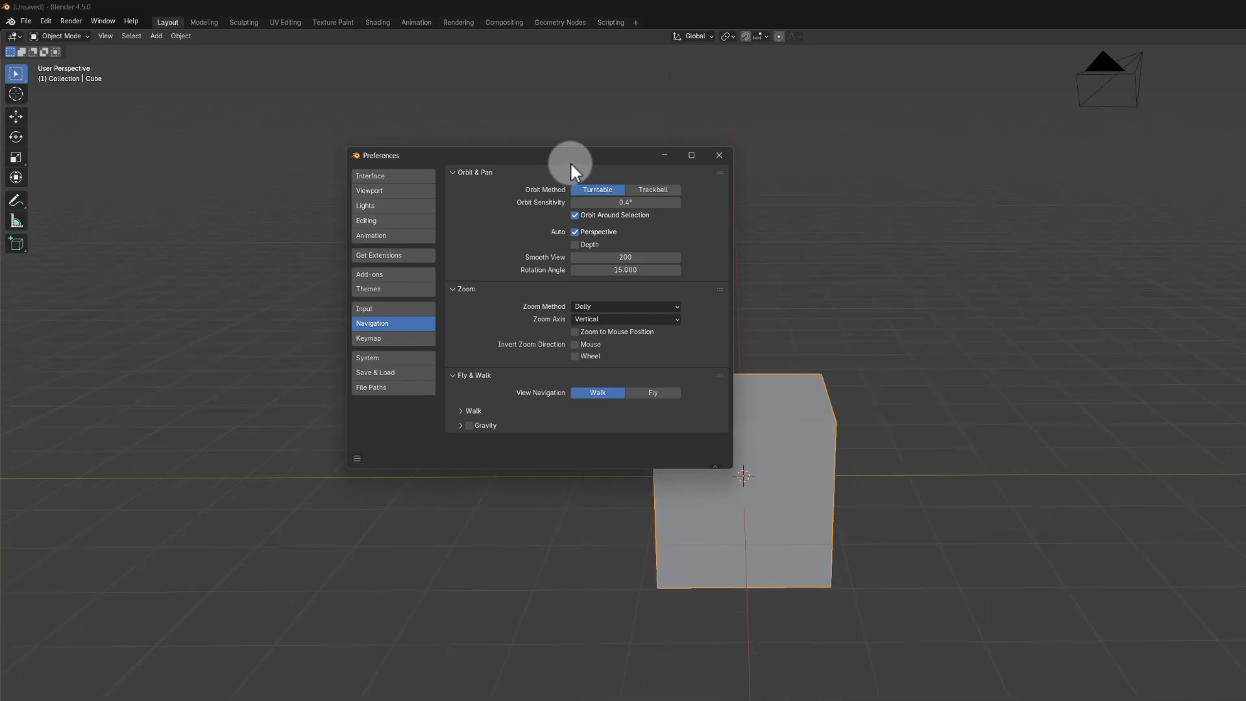
Step: Move the Preferences window aside, duplicate the cube and place the copy about 4.9 m away along negative Y
{"action": "left_click_drag", "start_coordinate": [569, 162], "coordinate": [462, 194]}
{"action": "scroll", "coordinate": [803, 412], "scroll_direction": "down", "scroll_amount": 3}
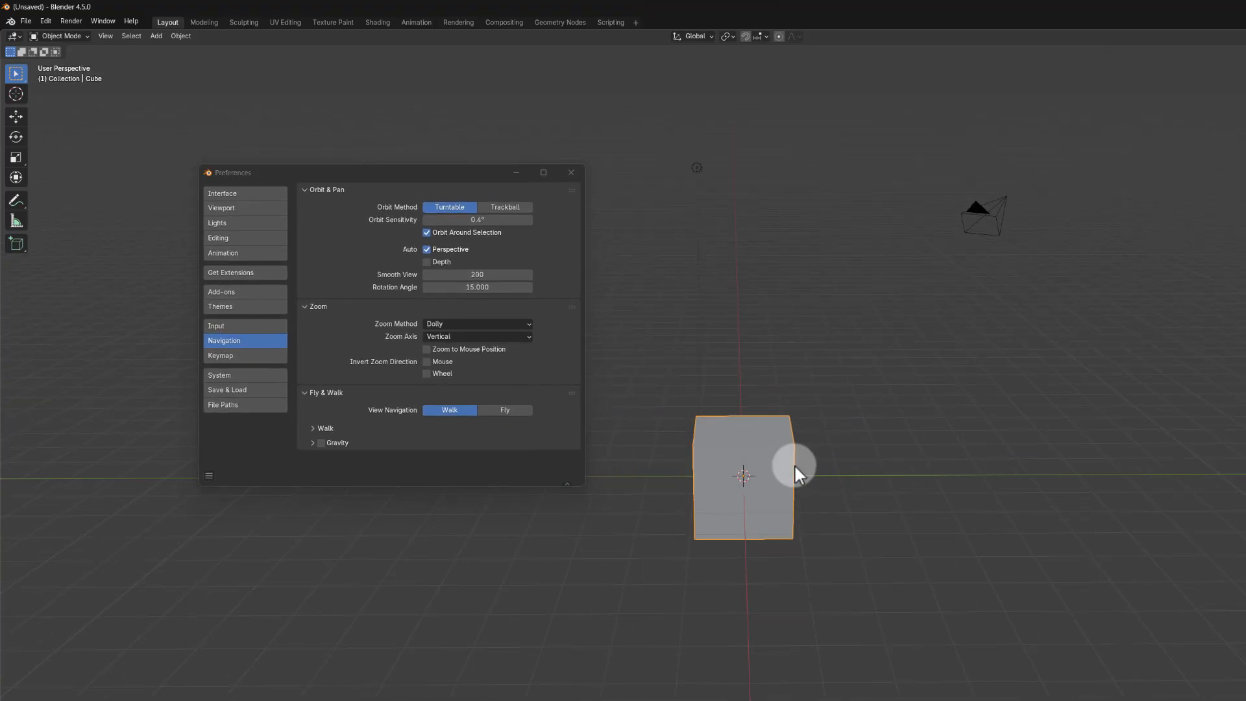
{"action": "key", "text": "shift+d"}
{"action": "left_click", "coordinate": [1054, 480]}
{"action": "middle_click_drag", "start_coordinate": [1040, 485], "coordinate": [1213, 514]}
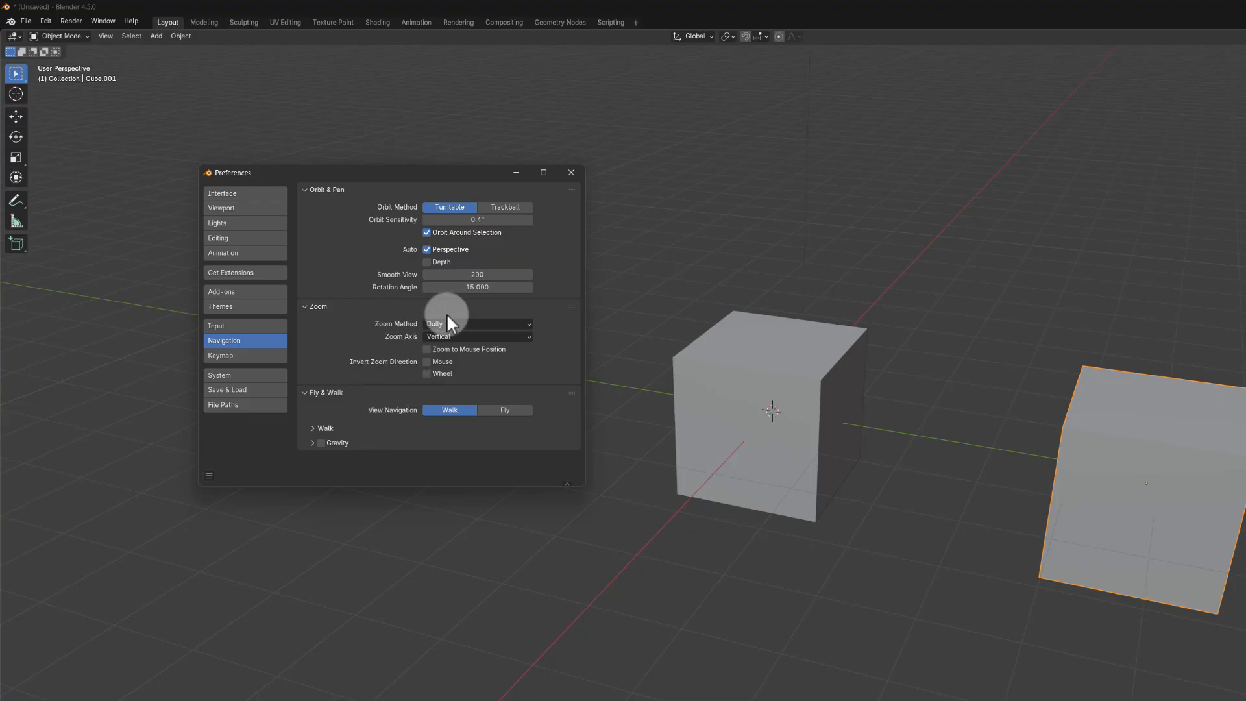
Step: Enable Zoom to Mouse Position and test zooming toward different spots around the two cubes
{"action": "left_click", "coordinate": [427, 349]}
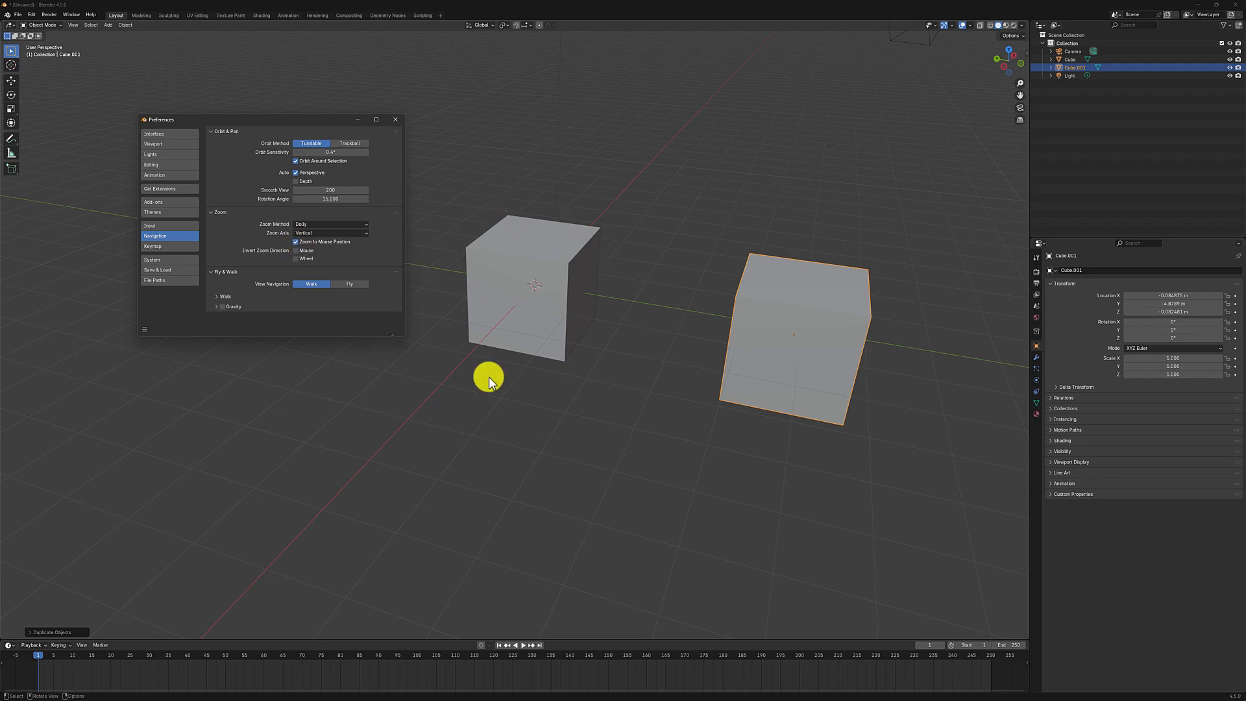
{"action": "scroll", "coordinate": [779, 202], "scroll_direction": "down", "scroll_amount": 4}
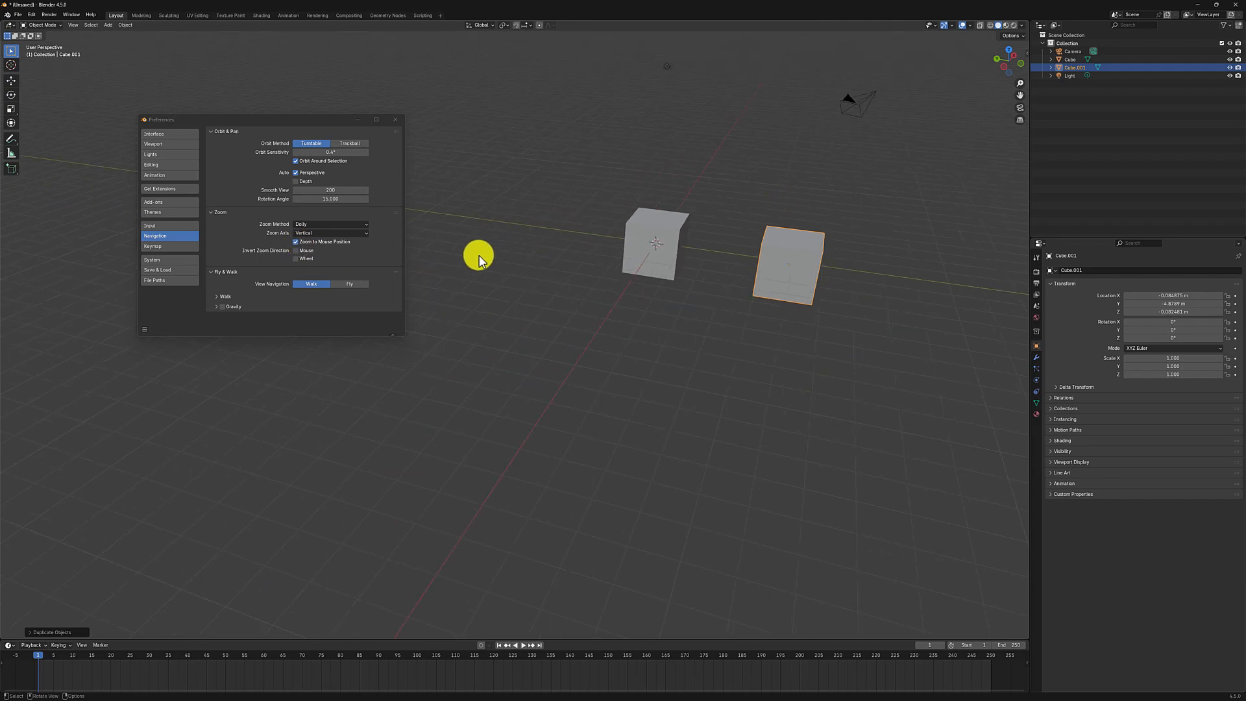
{"action": "scroll", "coordinate": [446, 263], "scroll_direction": "up", "scroll_amount": 4}
{"action": "scroll", "coordinate": [446, 263], "scroll_direction": "down", "scroll_amount": 4}
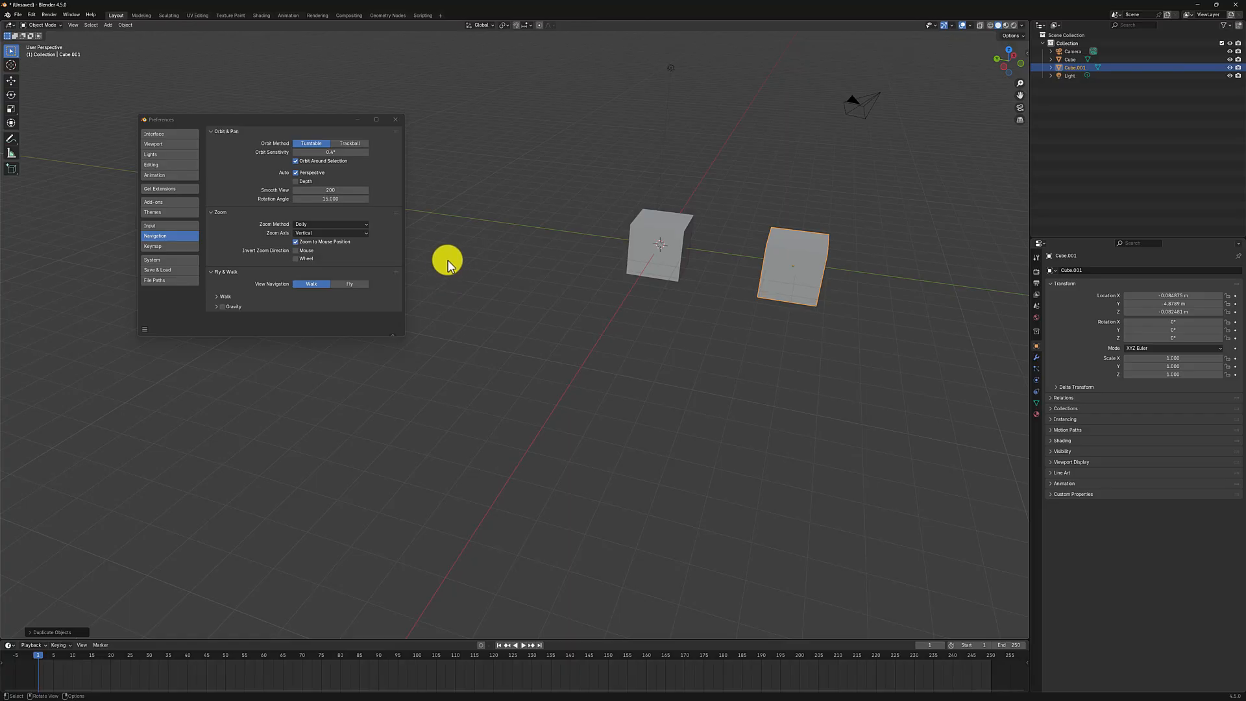
{"action": "scroll", "coordinate": [456, 281], "scroll_direction": "up", "scroll_amount": 4}
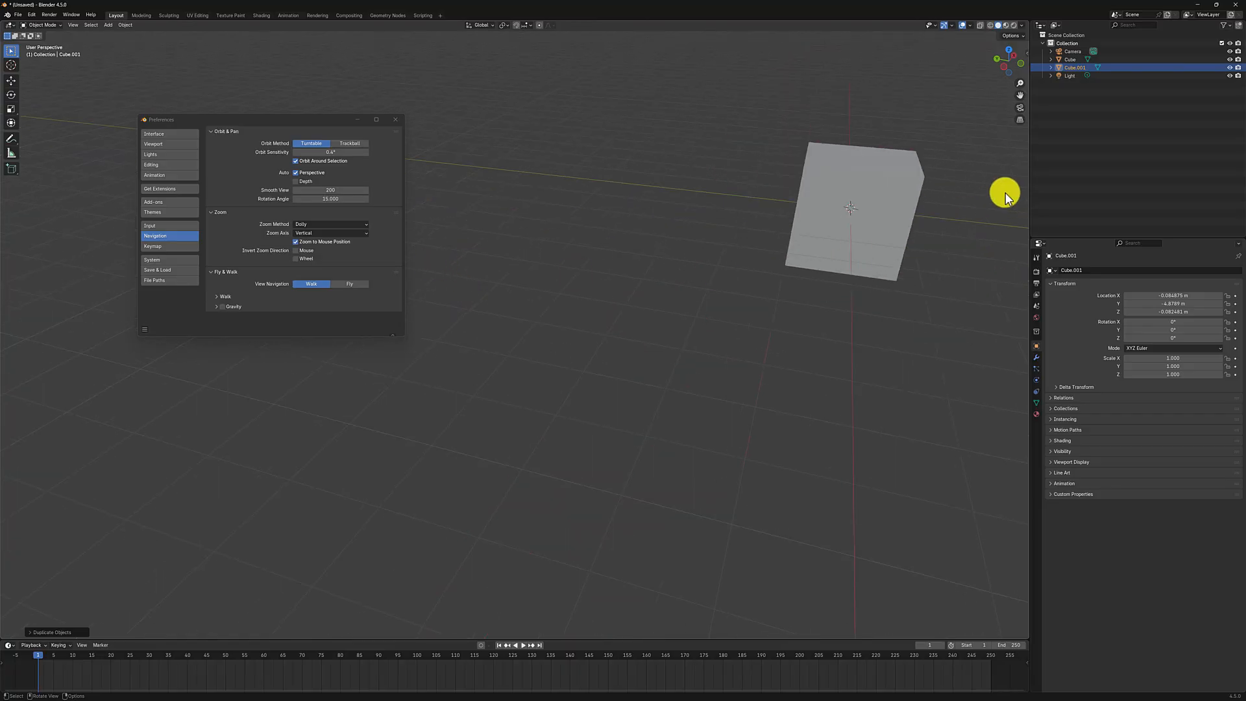
{"action": "scroll", "coordinate": [918, 182], "scroll_direction": "up", "scroll_amount": 4}
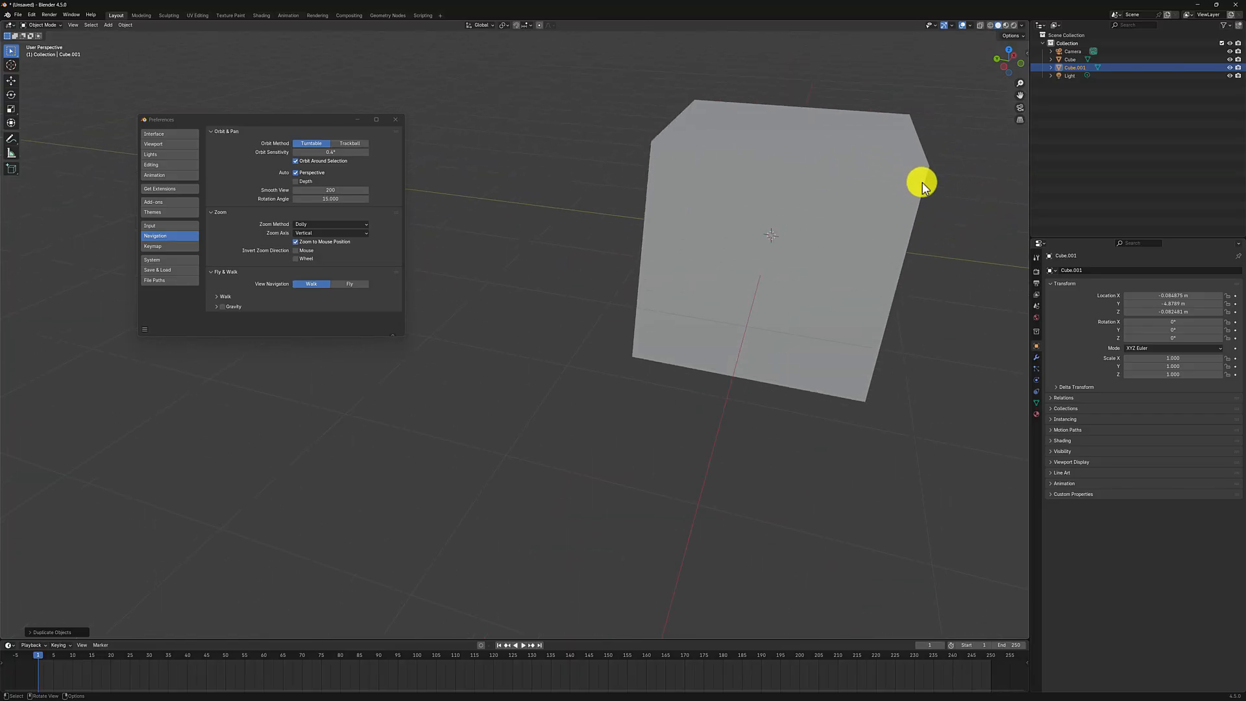
{"action": "scroll", "coordinate": [803, 167], "scroll_direction": "down", "scroll_amount": 8}
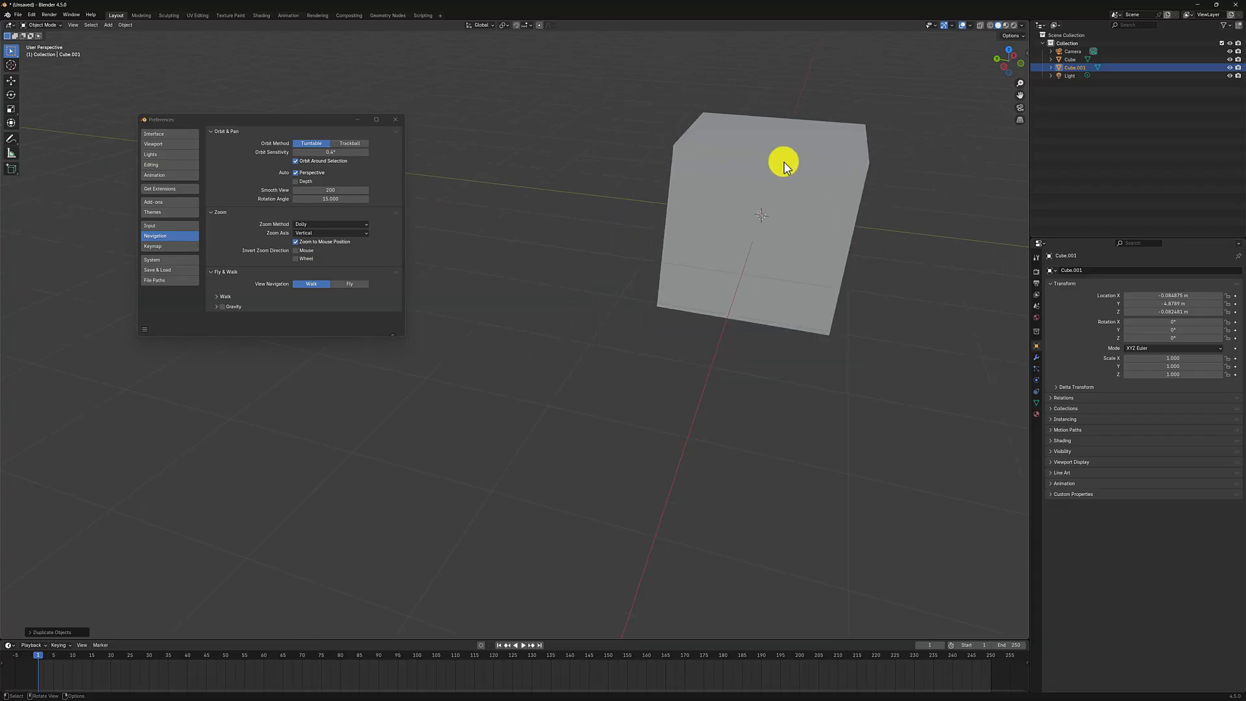
{"action": "middle_click_drag", "start_coordinate": [831, 166], "coordinate": [625, 242], "text": "shift"}
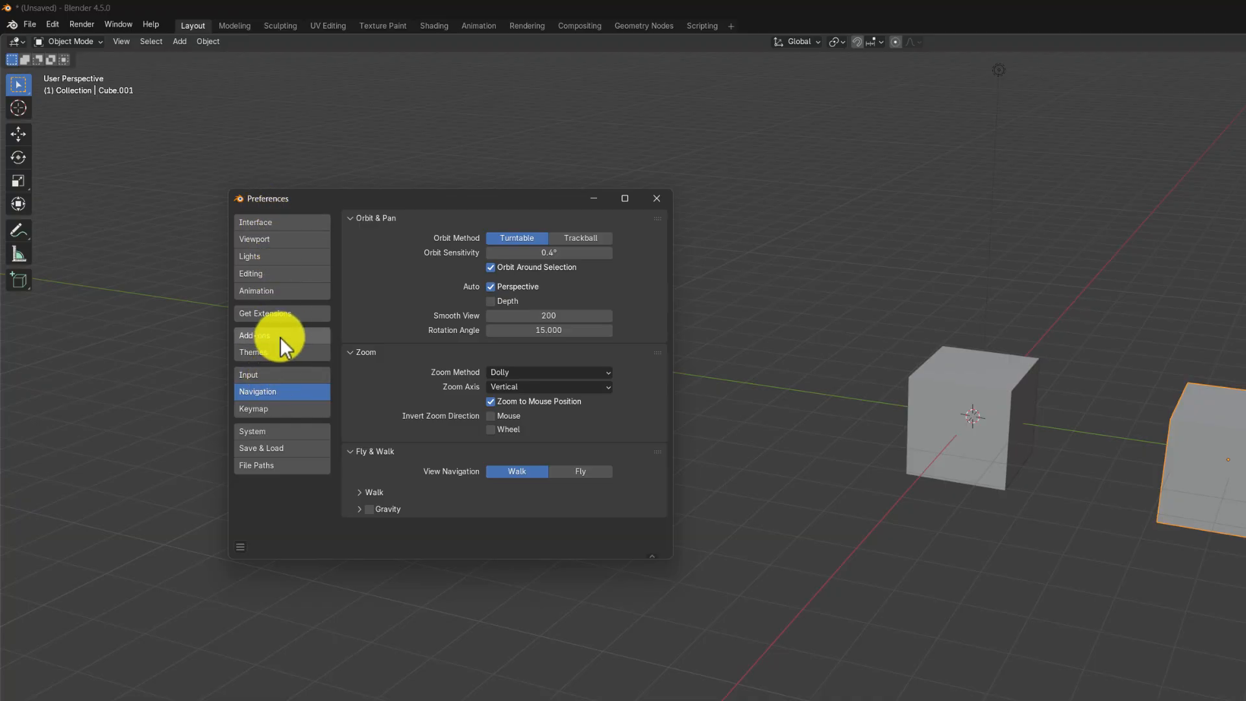
Step: Search the available extensions for LOOP and install the LoopTools add-on
{"action": "left_click", "coordinate": [291, 314]}
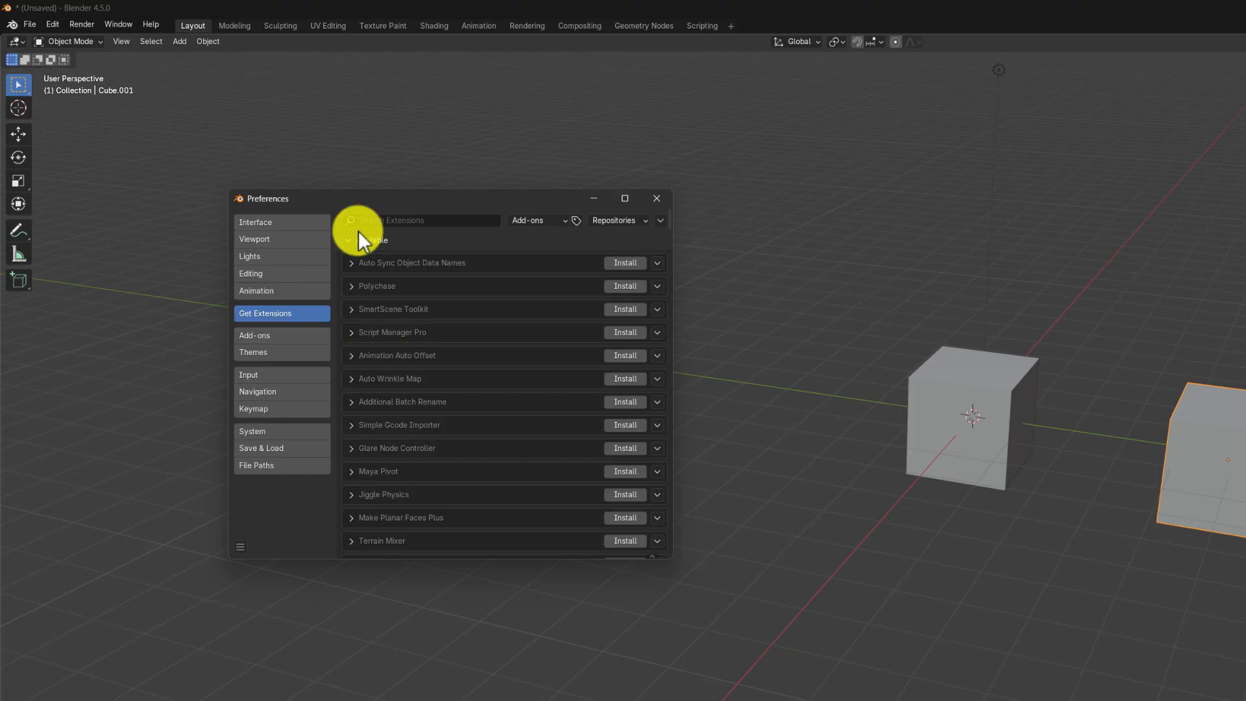
{"action": "left_click", "coordinate": [399, 219]}
{"action": "type", "text": "LOOP"}
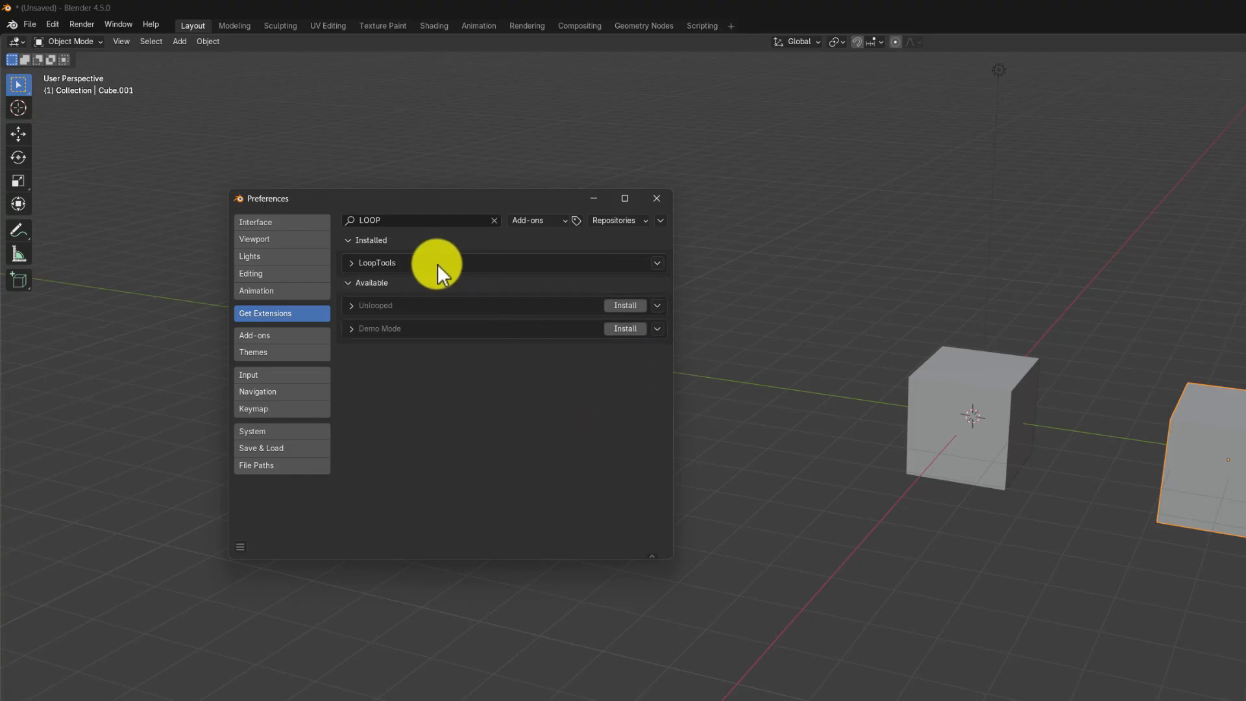
{"action": "left_click", "coordinate": [398, 221]}
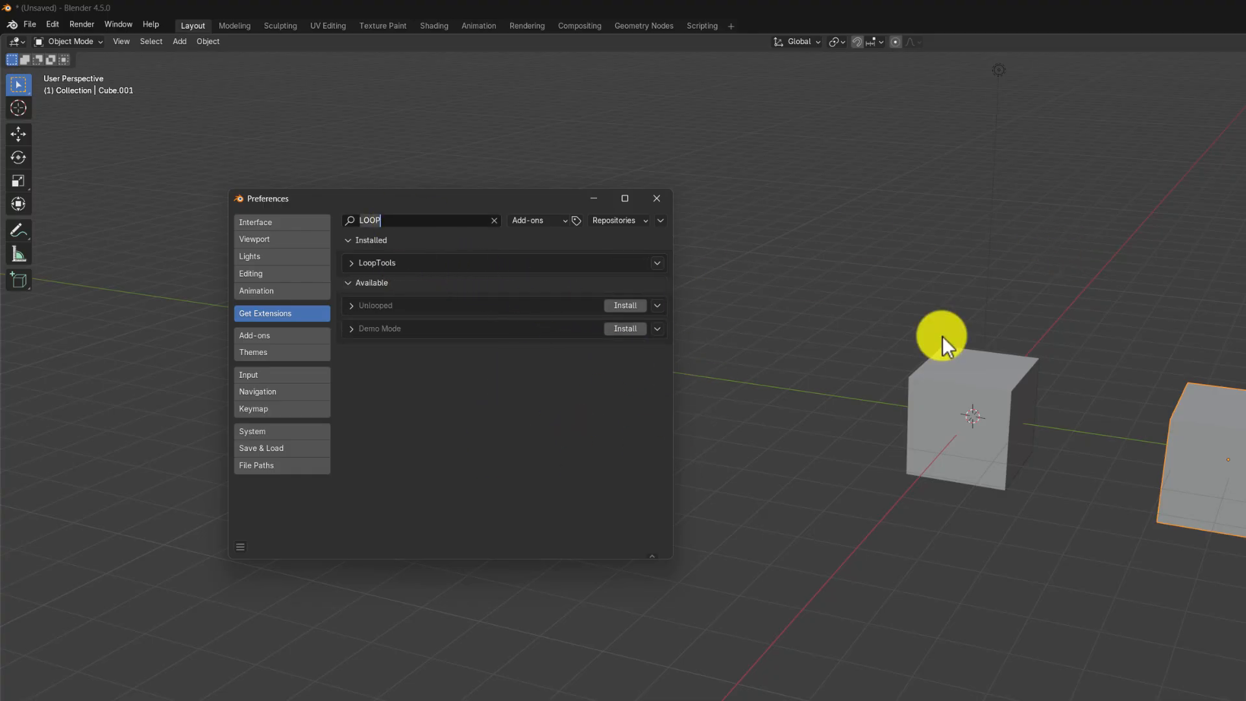
Step: Enter Edit Mode on the original cube and check its mesh context menu for the LoopTools commands
{"action": "middle_click_drag", "start_coordinate": [955, 407], "coordinate": [1131, 351]}
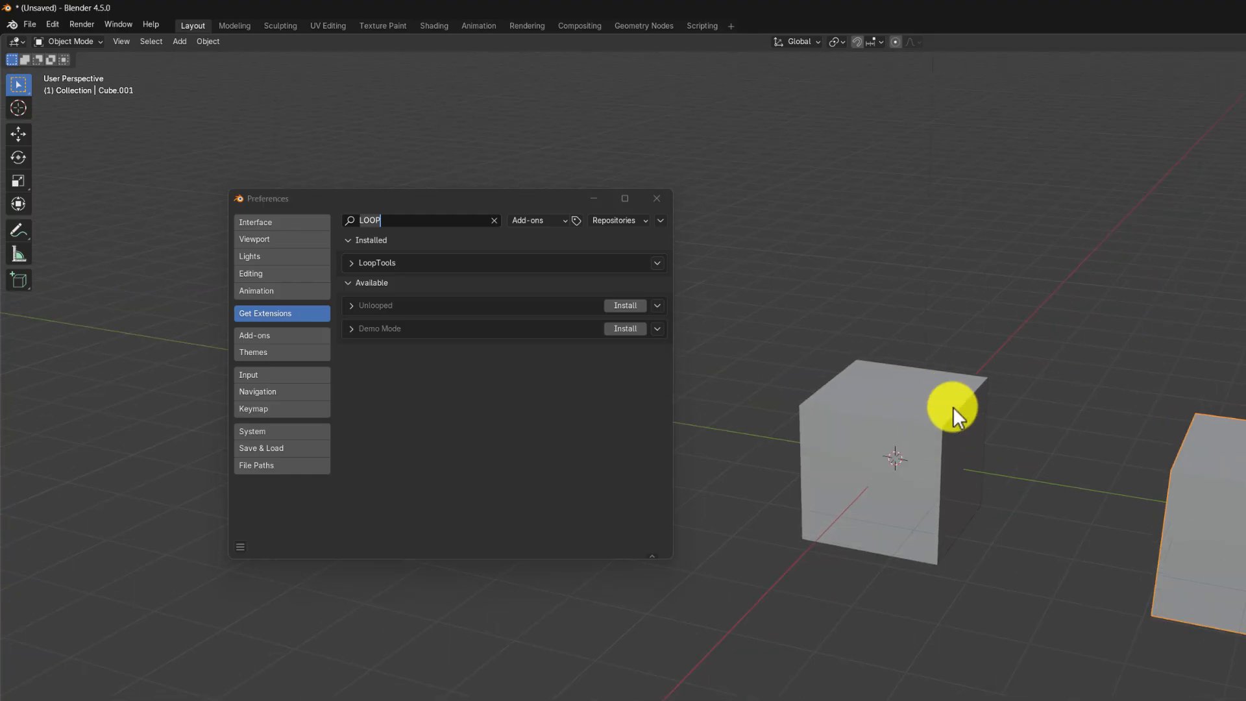
{"action": "left_click", "coordinate": [920, 416]}
{"action": "right_click", "coordinate": [923, 415]}
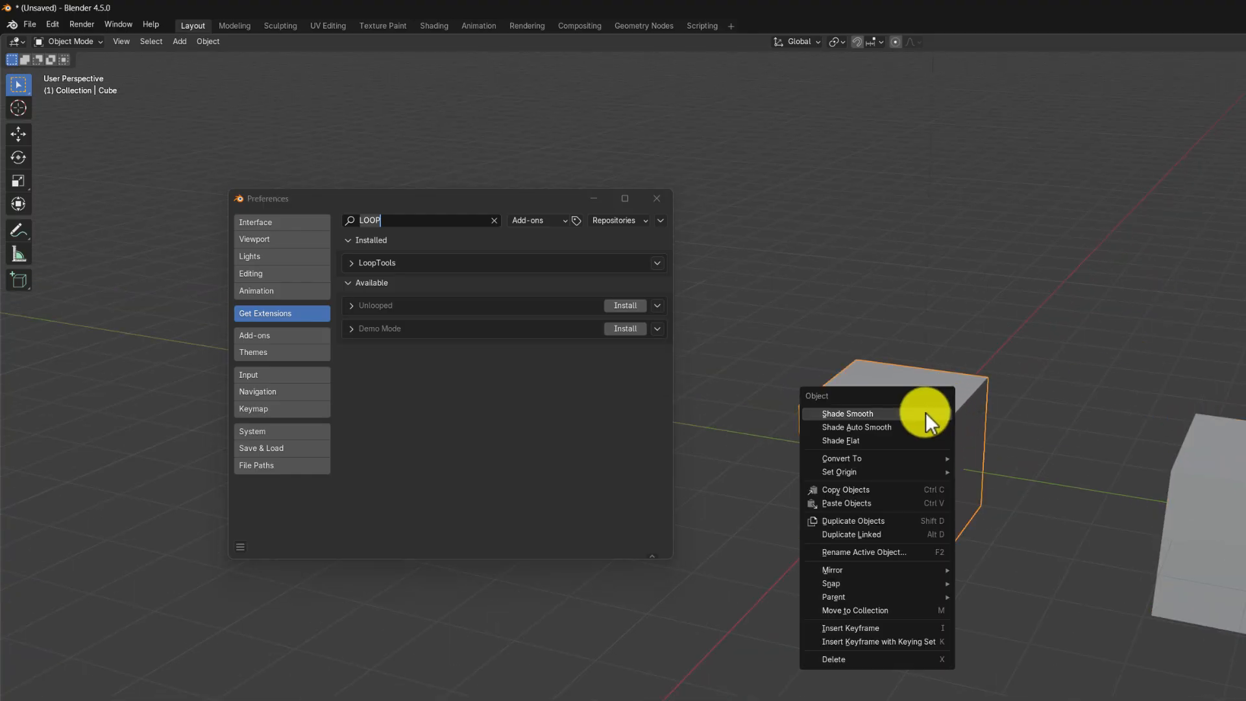
{"action": "key", "text": "Escape"}
{"action": "key", "text": "Tab"}
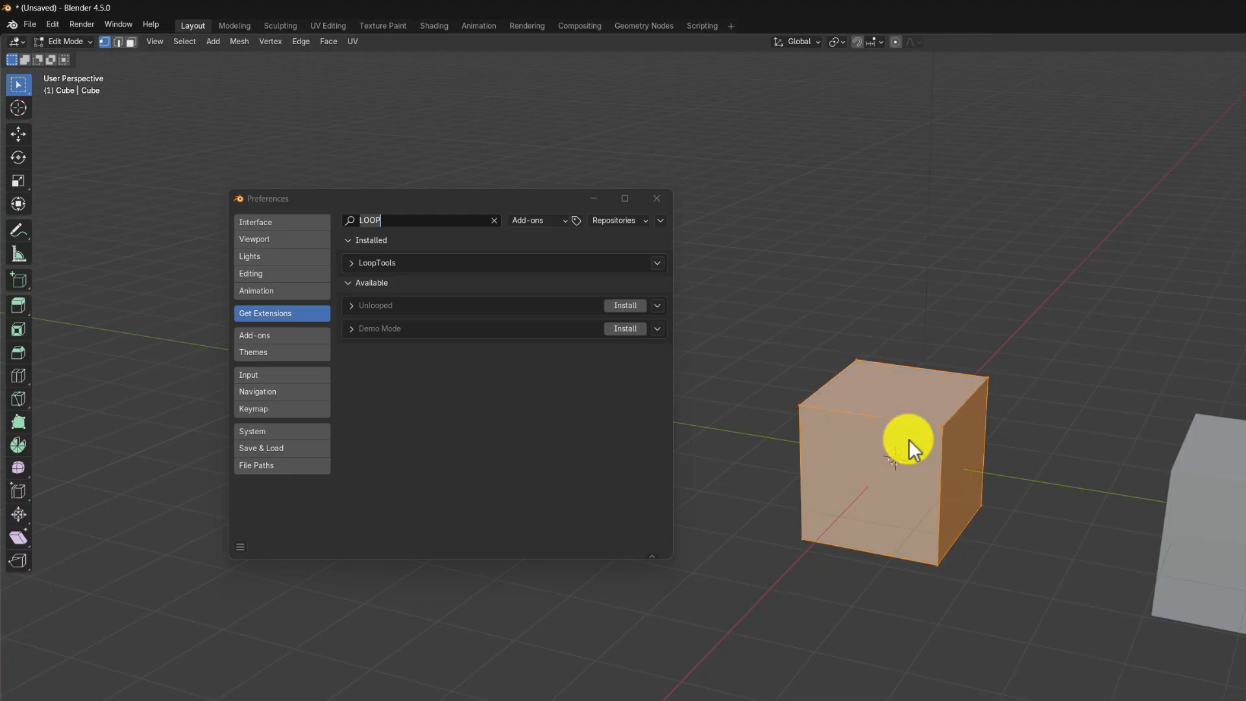
{"action": "right_click", "coordinate": [933, 410]}
{"action": "mouse_move", "coordinate": [933, 409]}
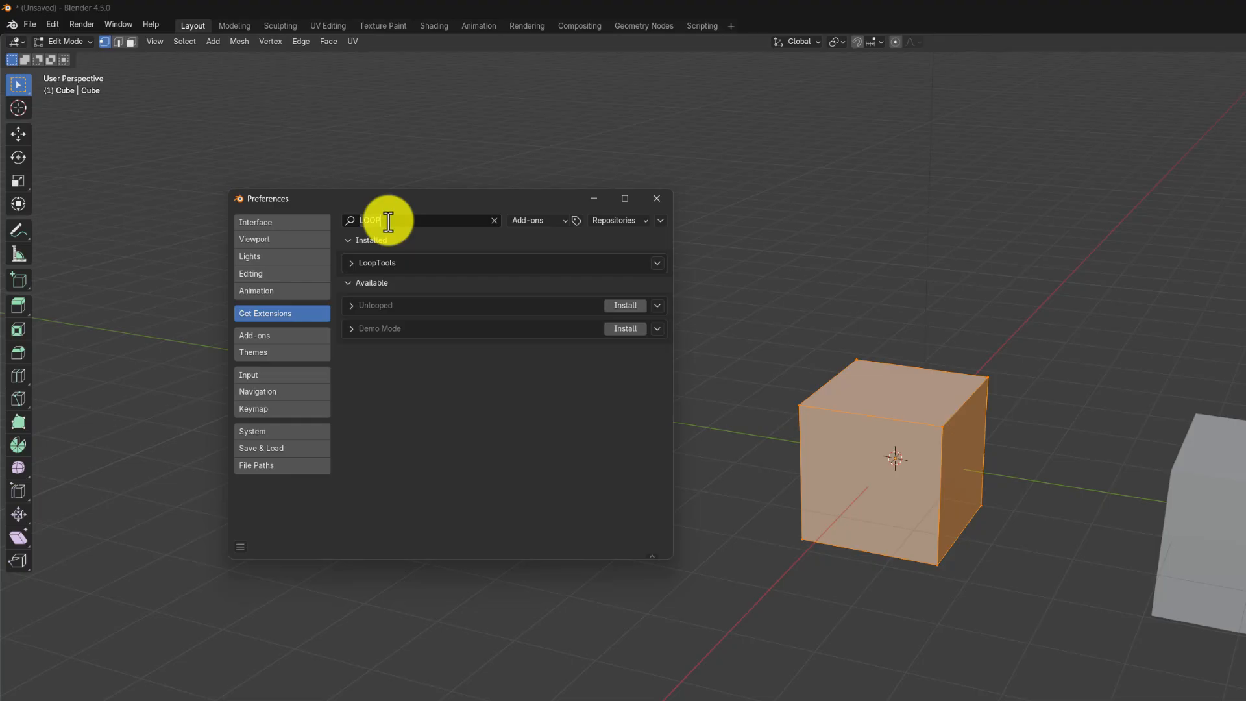
Step: Search the available extensions for NODE
{"action": "type", "text": "NODE"}
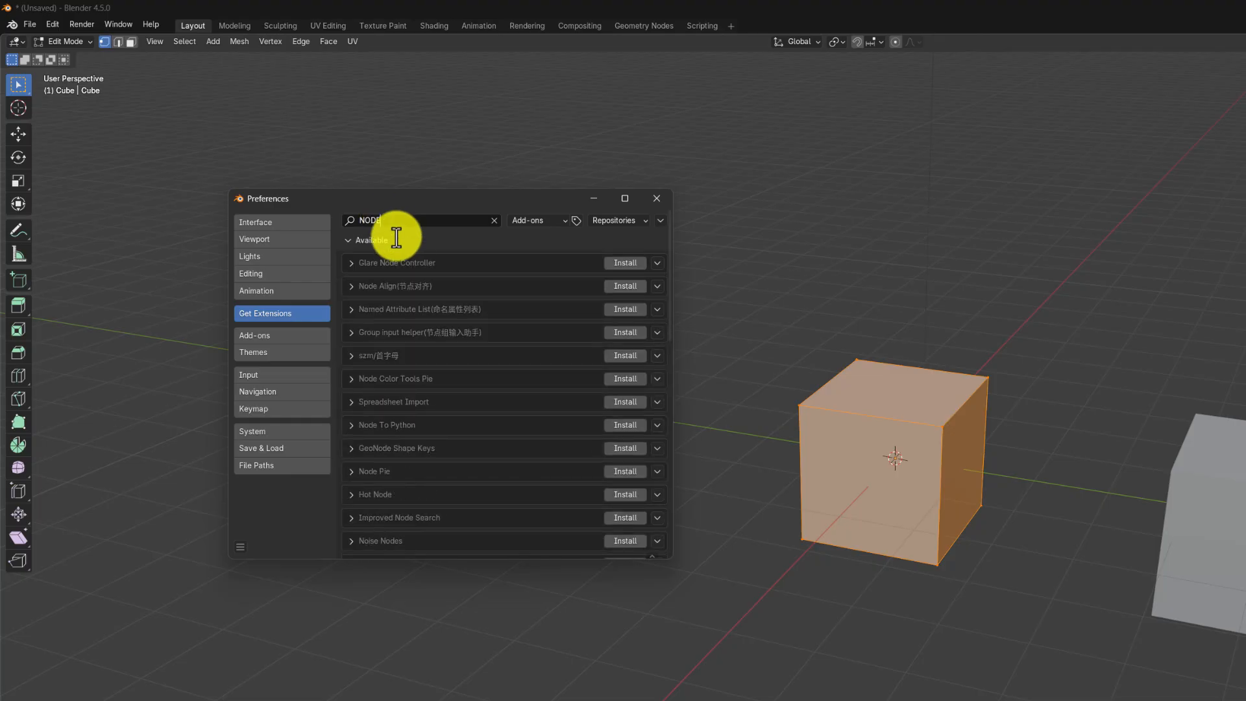
{"action": "type", "text": "W"}
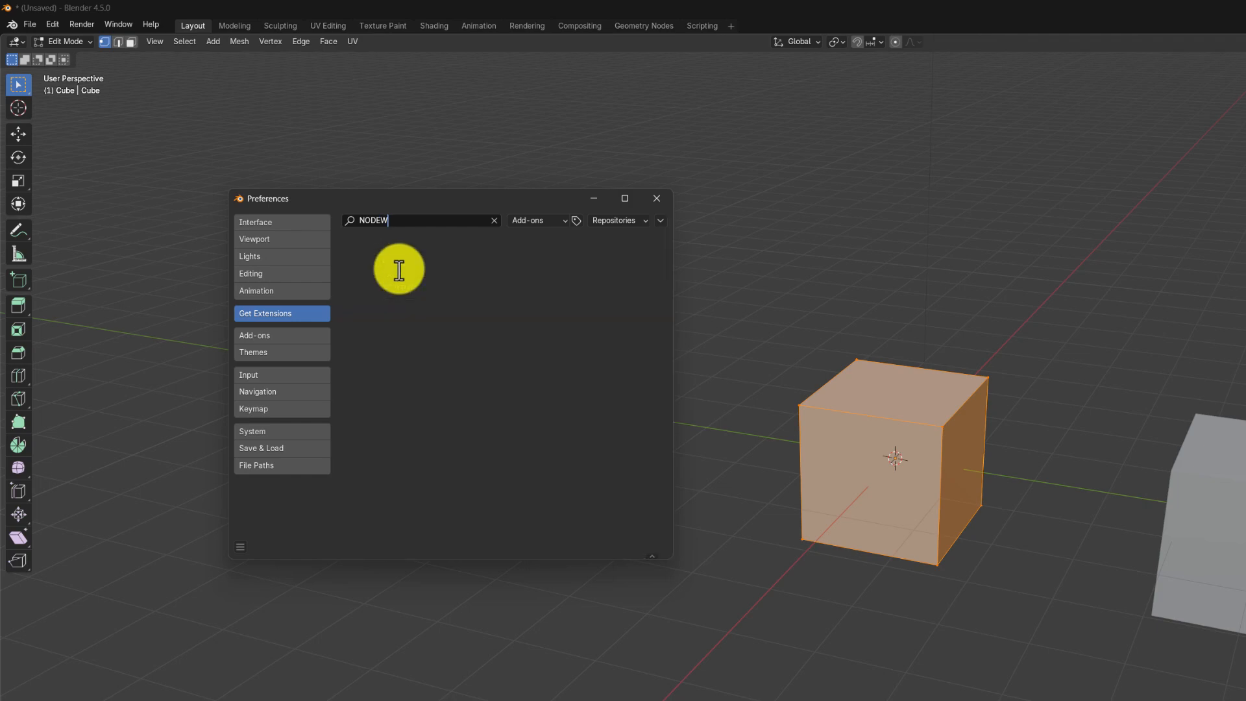
{"action": "key", "text": "BackSpace"}
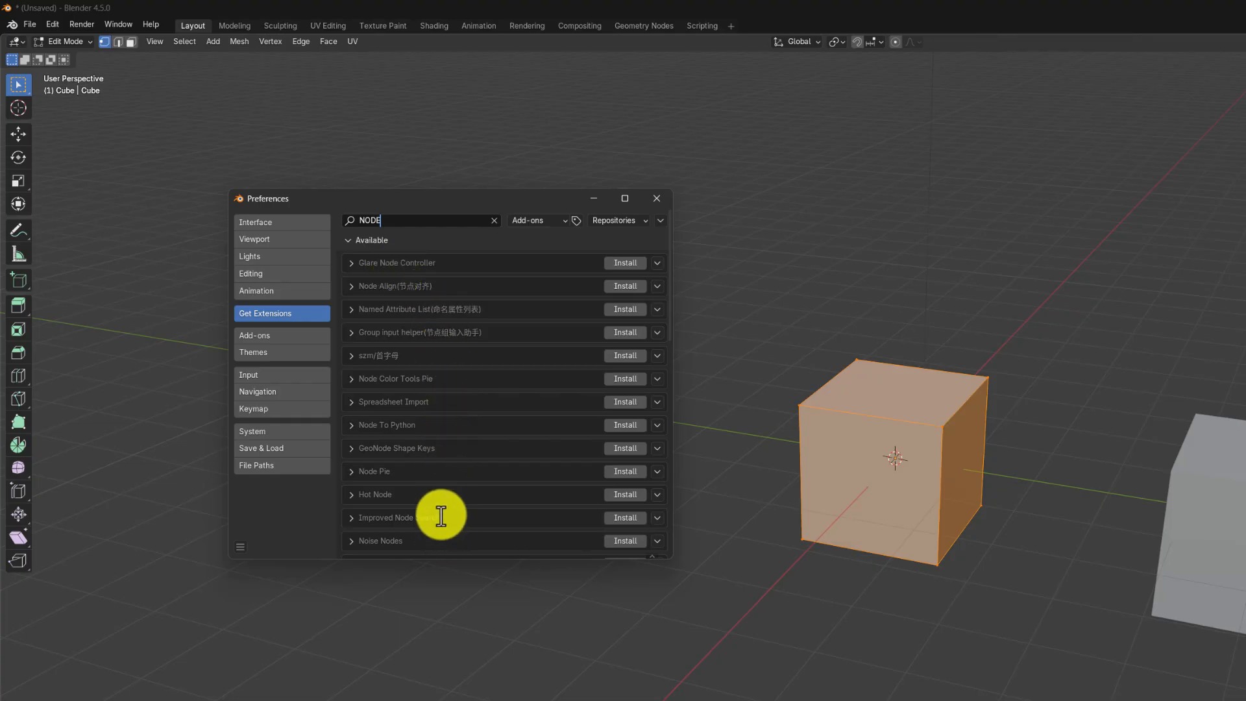
Step: Search the built-in add-ons for NODE and enable Node Wrangler
{"action": "left_click", "coordinate": [279, 335]}
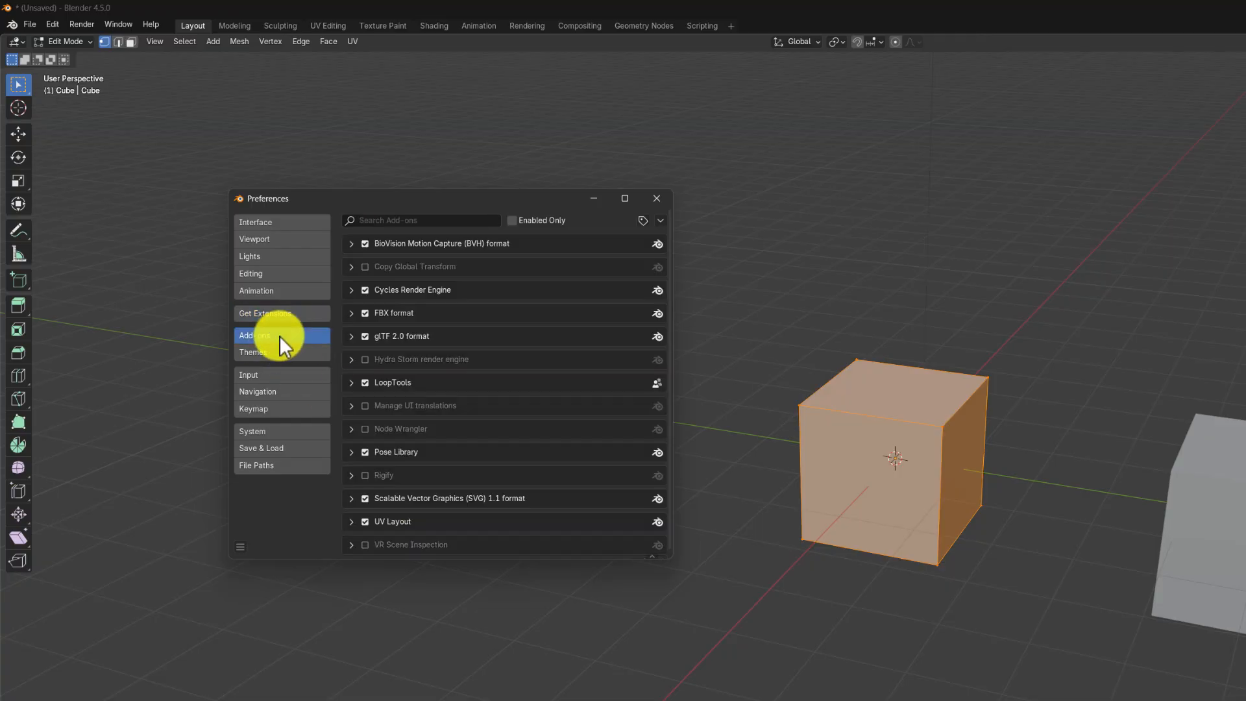
{"action": "left_click", "coordinate": [419, 221]}
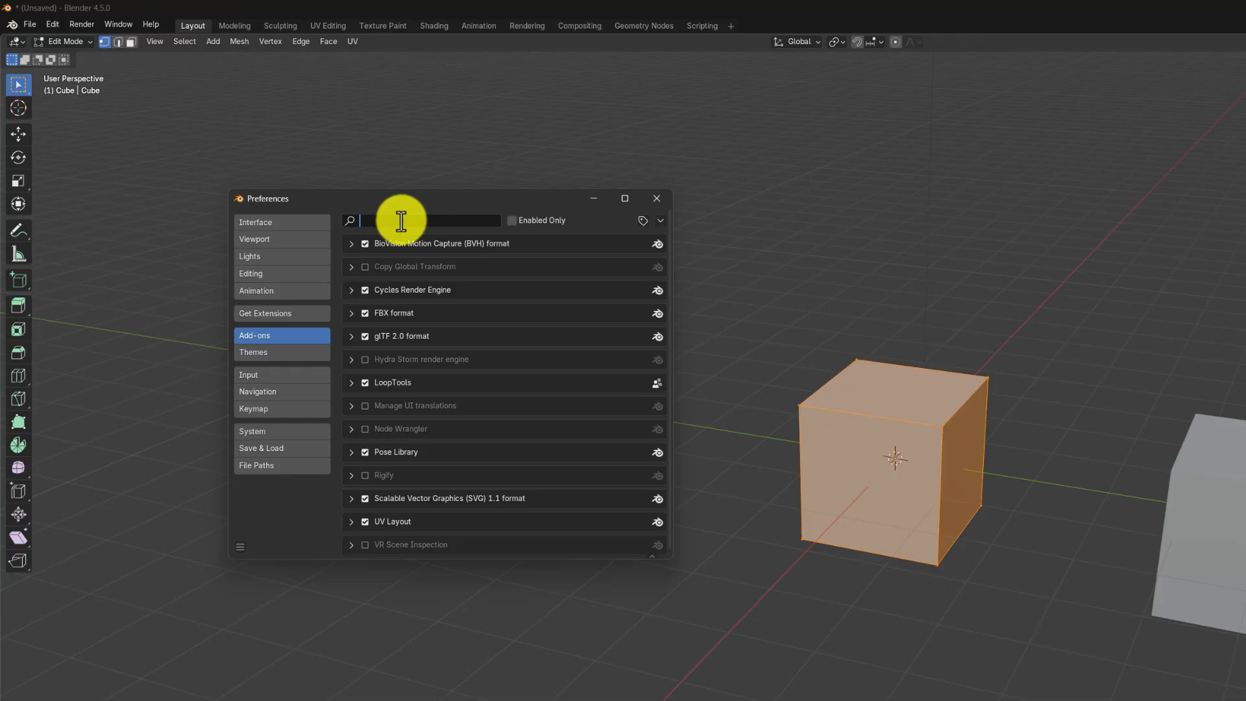
{"action": "type", "text": "NODE"}
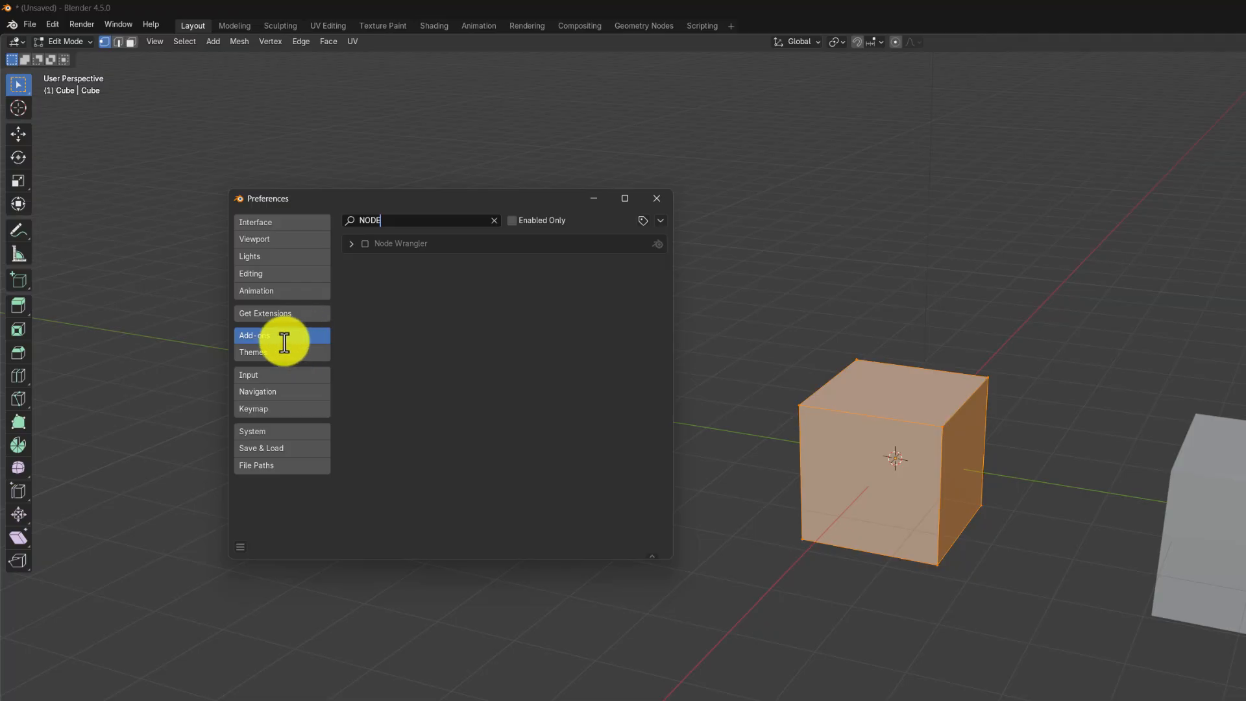
{"action": "left_click", "coordinate": [364, 243]}
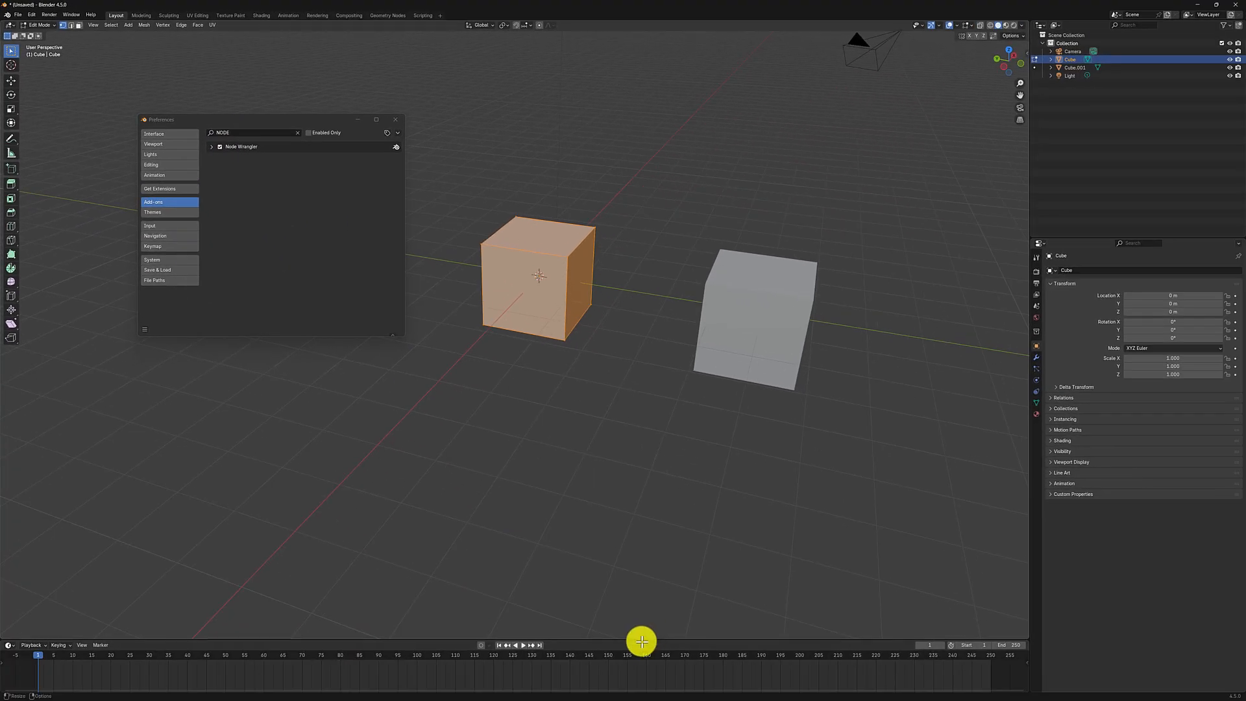
Step: Enlarge the timeline area and switch it to the Shader Editor showing the cube's material nodes
{"action": "left_click_drag", "start_coordinate": [641, 639], "coordinate": [8, 419]}
{"action": "left_click", "coordinate": [13, 418]}
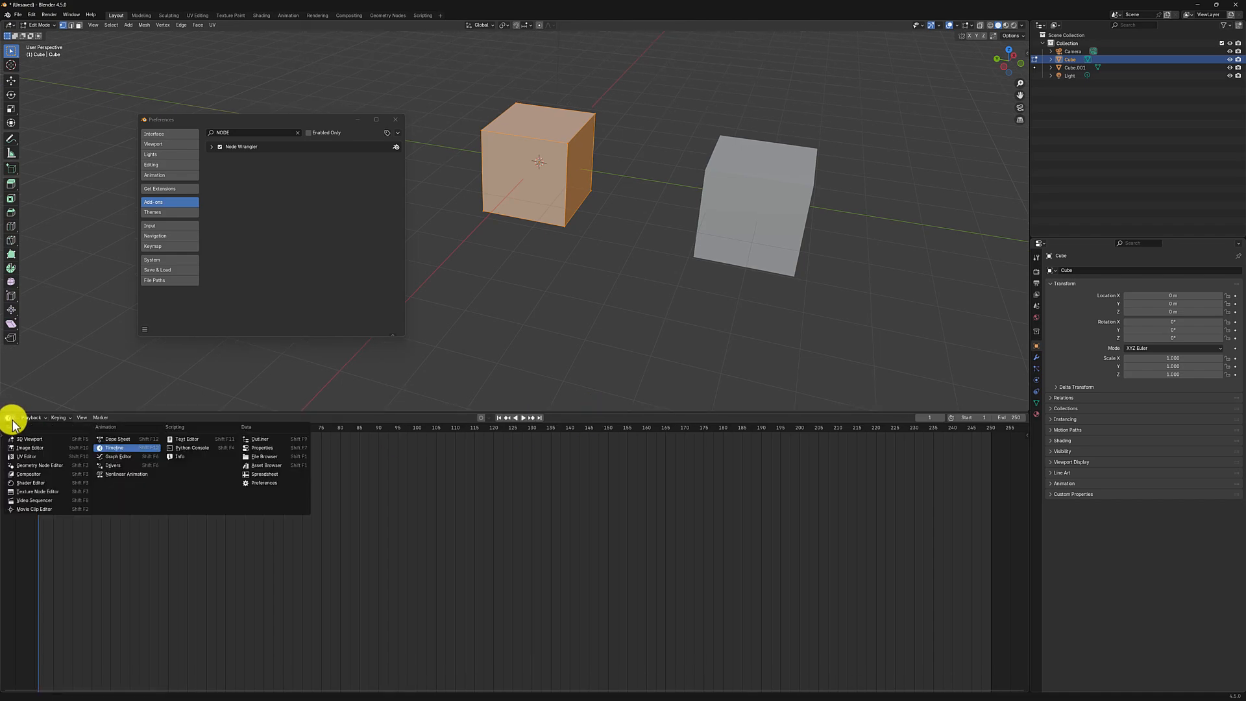
{"action": "left_click", "coordinate": [42, 491]}
{"action": "scroll", "coordinate": [479, 545], "scroll_direction": "up", "scroll_amount": 4}
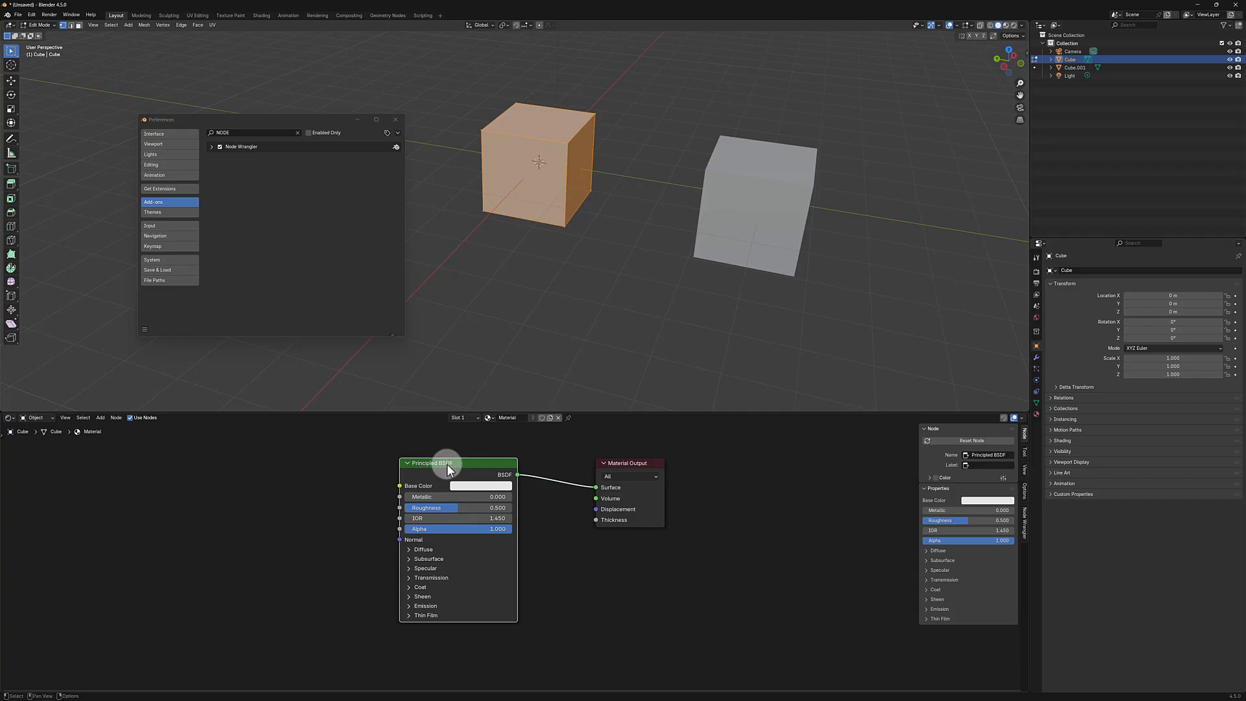
Step: Test Node Wrangler by adding its texture setup to the Principled BSDF, then delete the Texture Coordinate, Mapping and Image Texture nodes
{"action": "key", "text": "ctrl+t"}
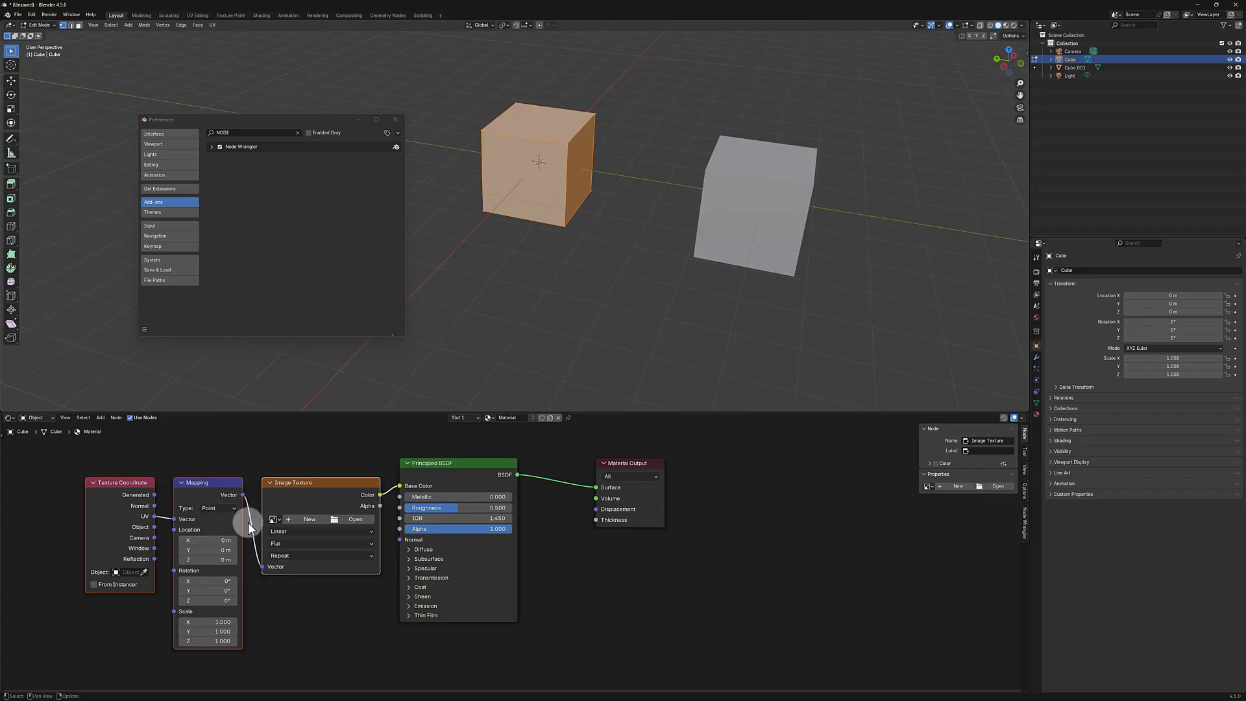
{"action": "scroll", "coordinate": [336, 538], "scroll_direction": "down", "scroll_amount": 1}
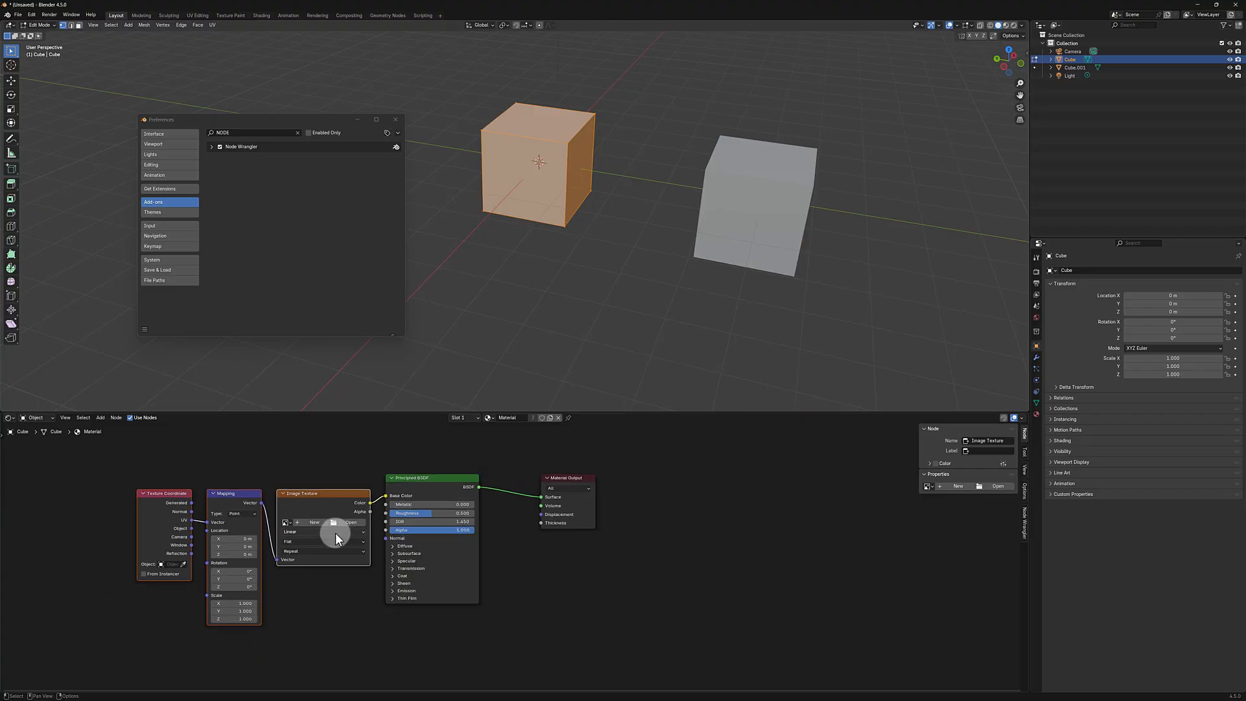
{"action": "scroll", "coordinate": [354, 519], "scroll_direction": "up", "scroll_amount": 1}
{"action": "left_click_drag", "start_coordinate": [384, 475], "coordinate": [83, 644]}
{"action": "key", "text": "x"}
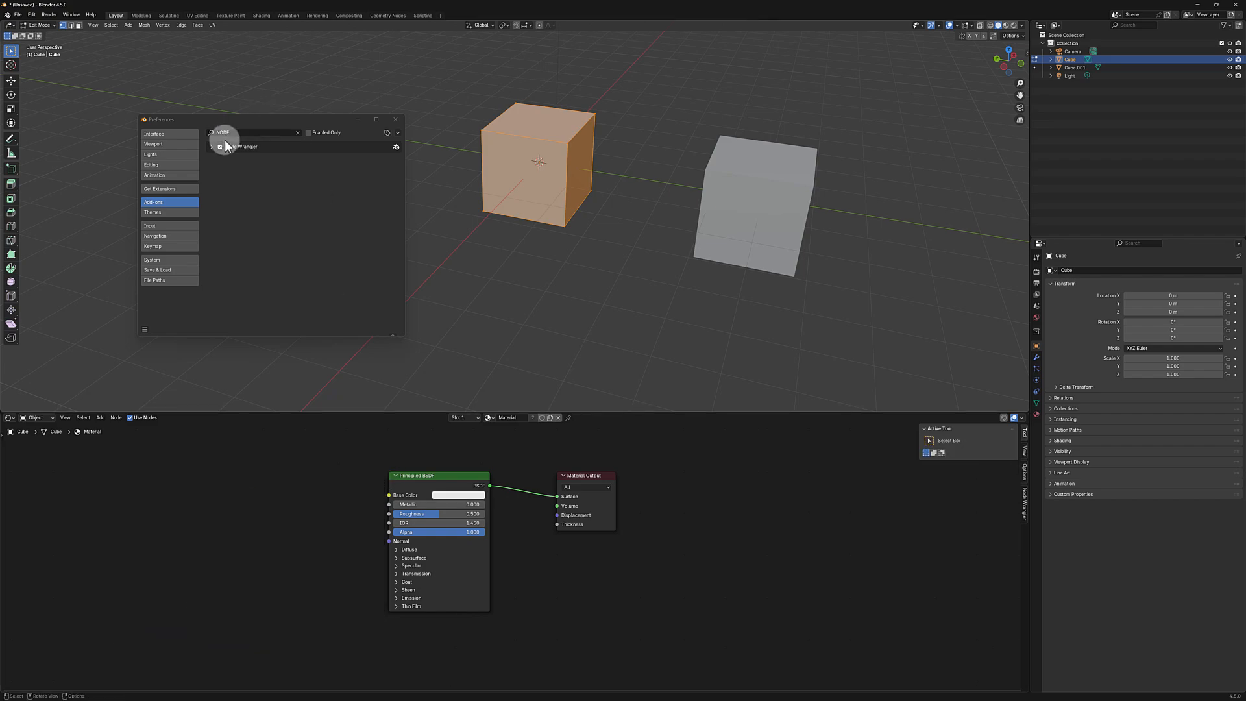
Step: Return to the available extensions and clear the NODE search filter
{"action": "left_click", "coordinate": [170, 190]}
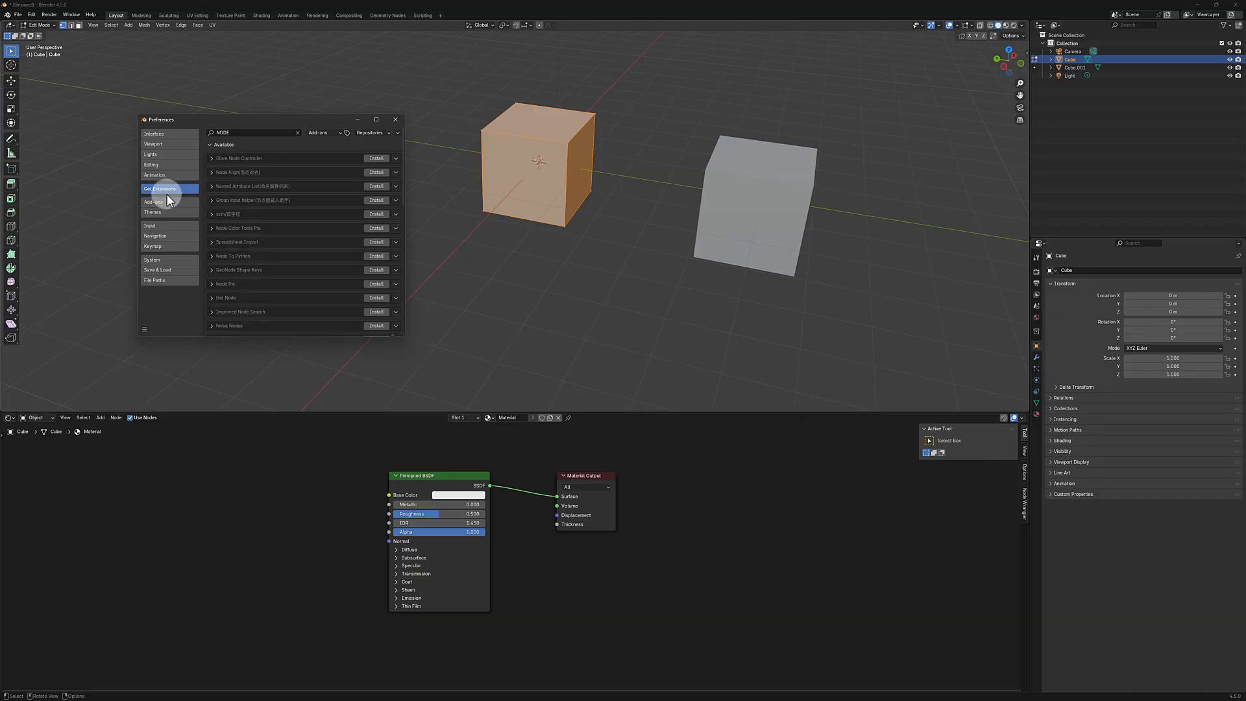
{"action": "left_click", "coordinate": [246, 133]}
{"action": "key", "text": "BackSpace"}
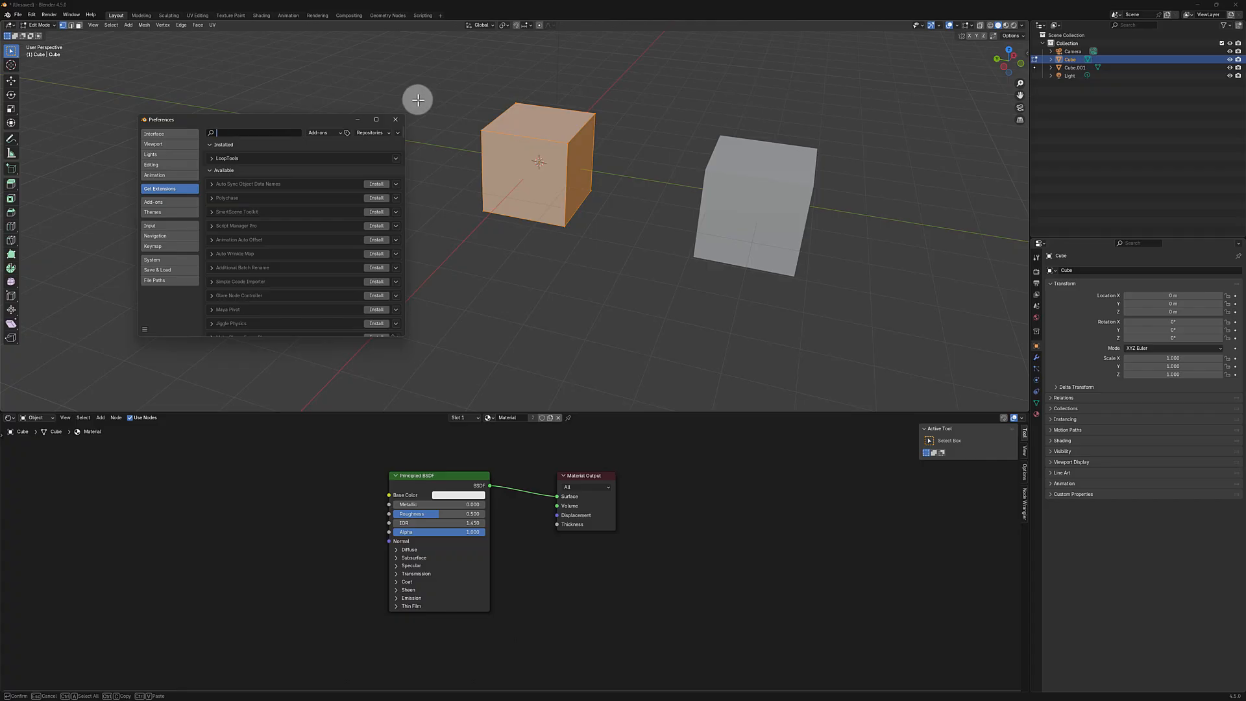
Step: Return the cube to Object Mode and look at the object types that can be added
{"action": "key", "text": "Tab"}
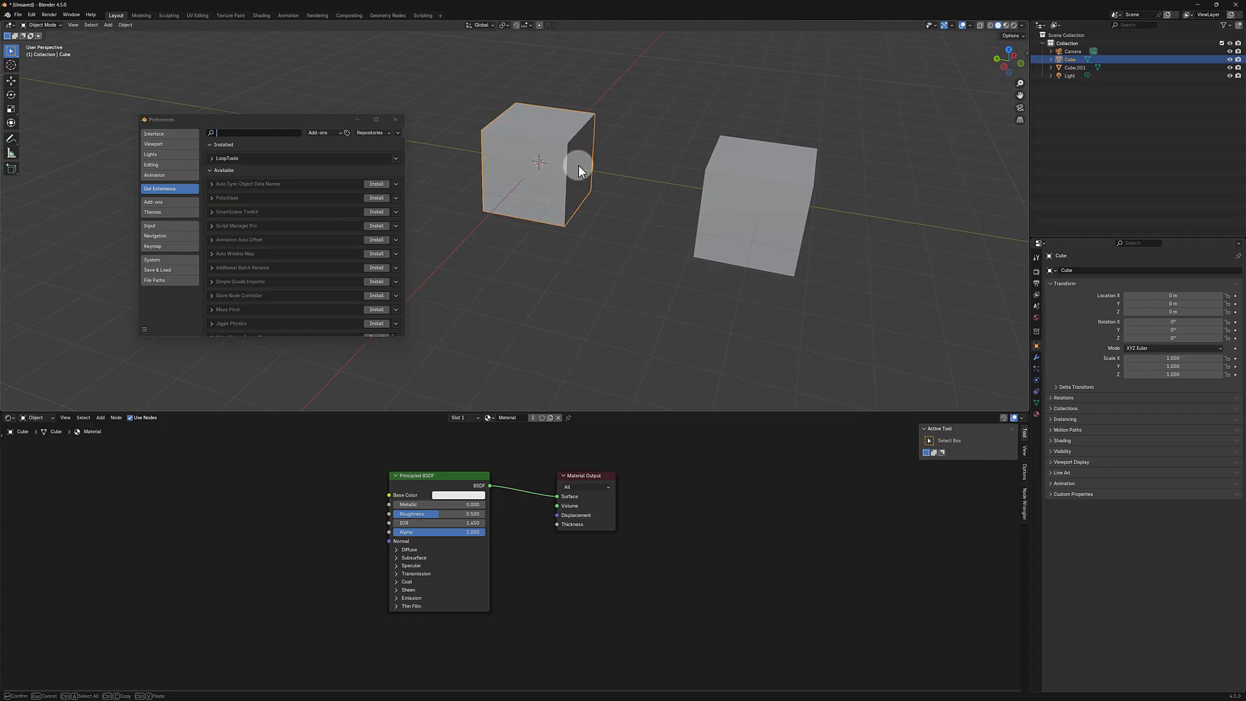
{"action": "key", "text": "shift+a"}
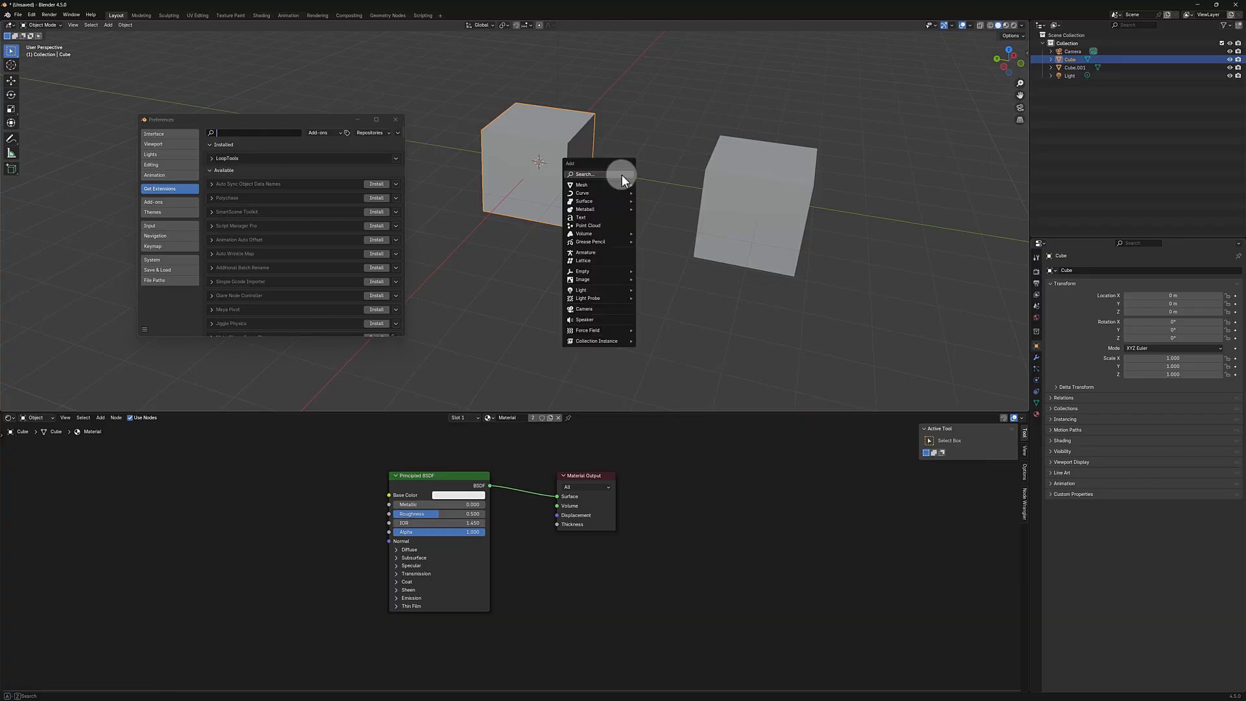
{"action": "mouse_move", "coordinate": [612, 185]}
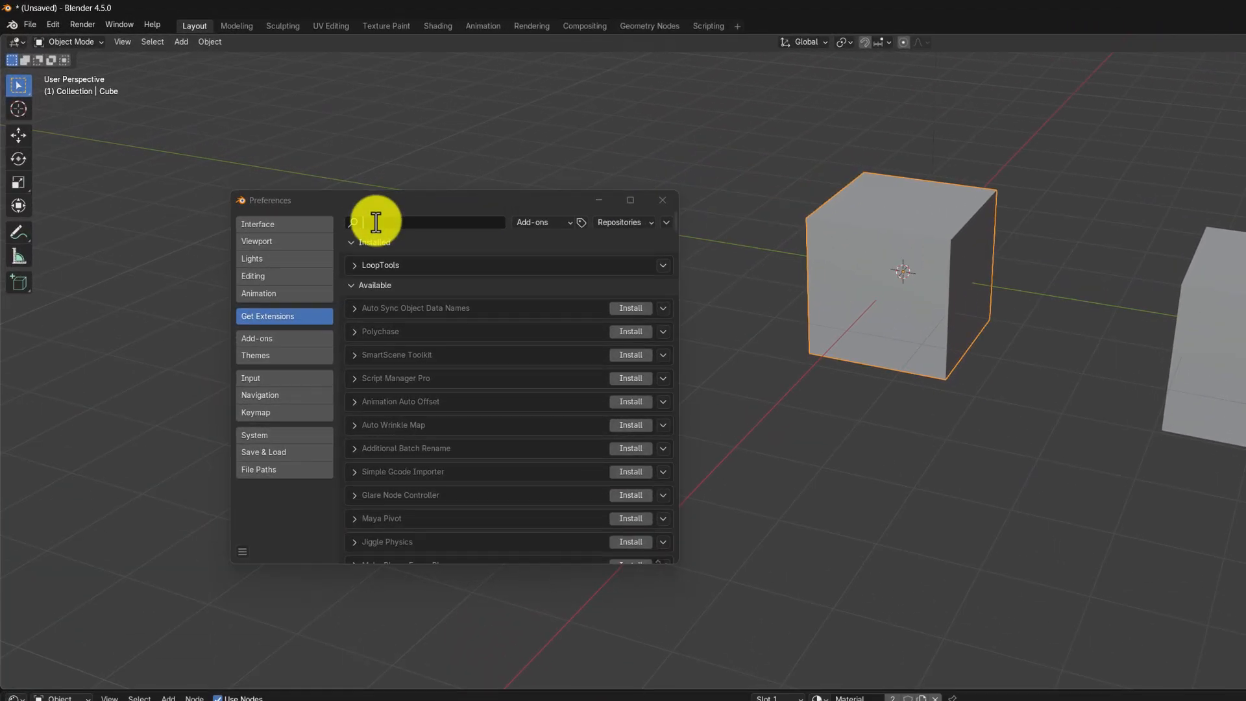
Step: Search the available extensions for EXTRA and install Extra Mesh Objects and Extra Curve Objects
{"action": "left_click", "coordinate": [225, 133]}
{"action": "type", "text": "E"}
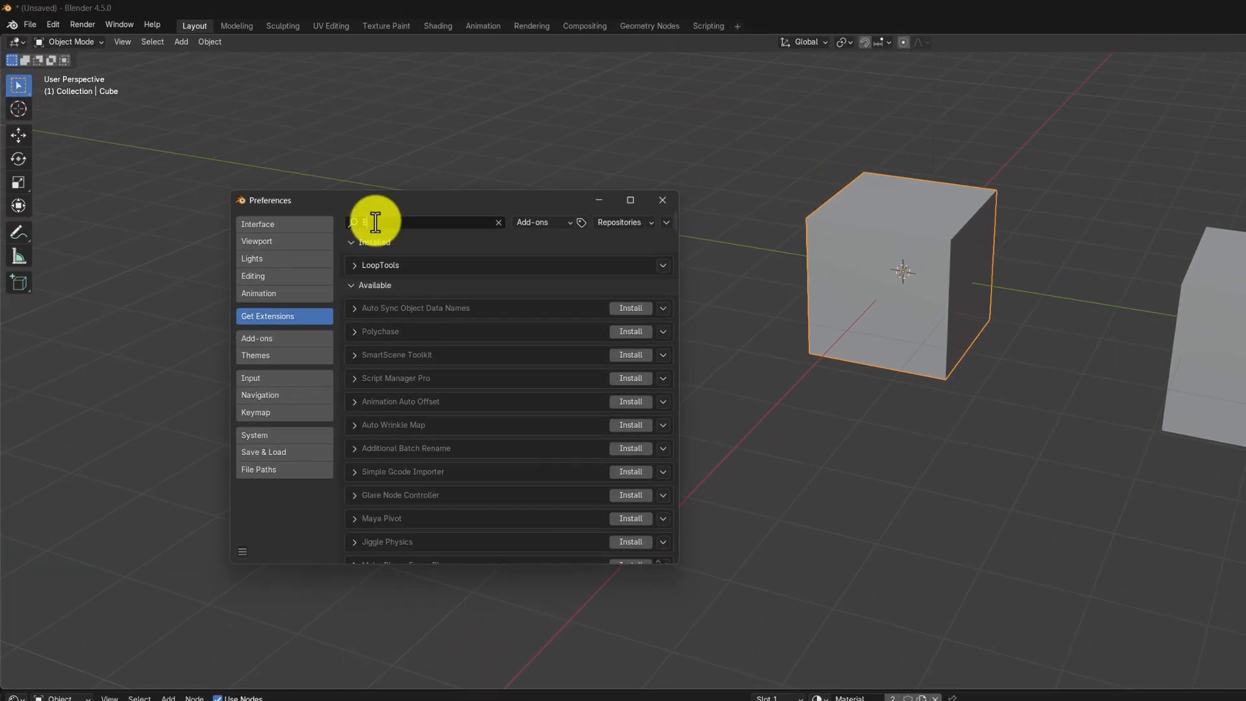
{"action": "type", "text": "XTRA"}
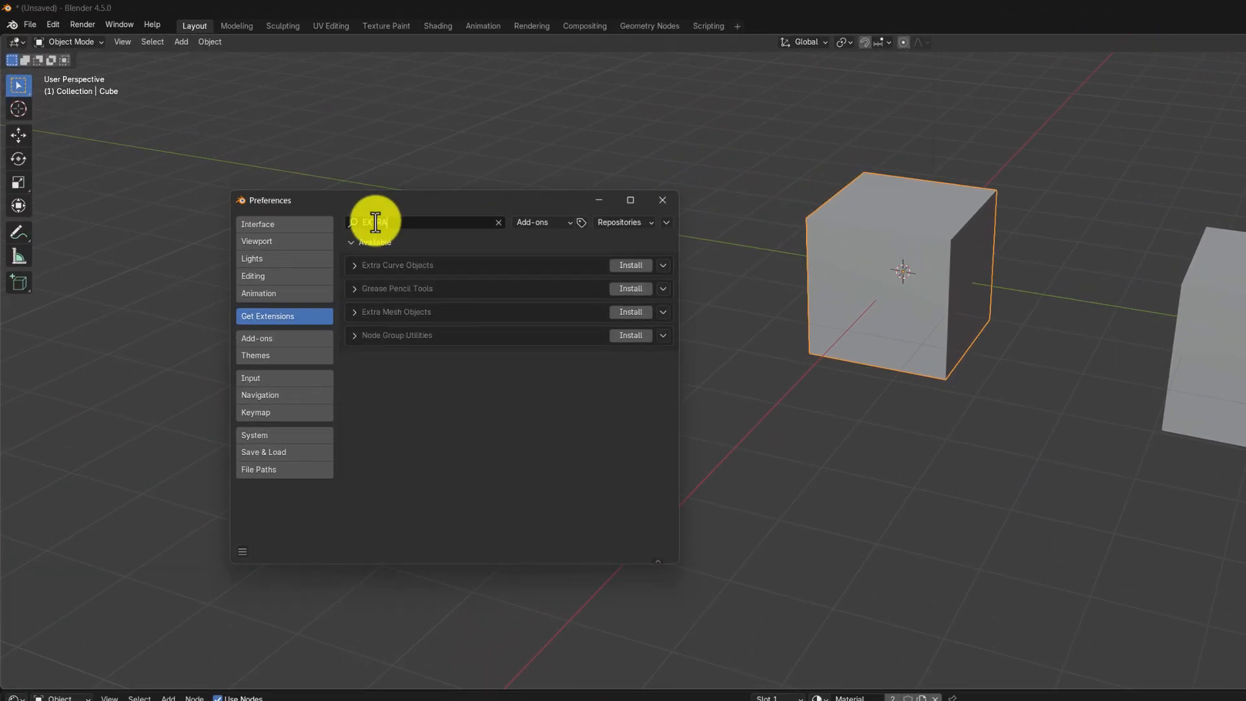
{"action": "left_click", "coordinate": [634, 313]}
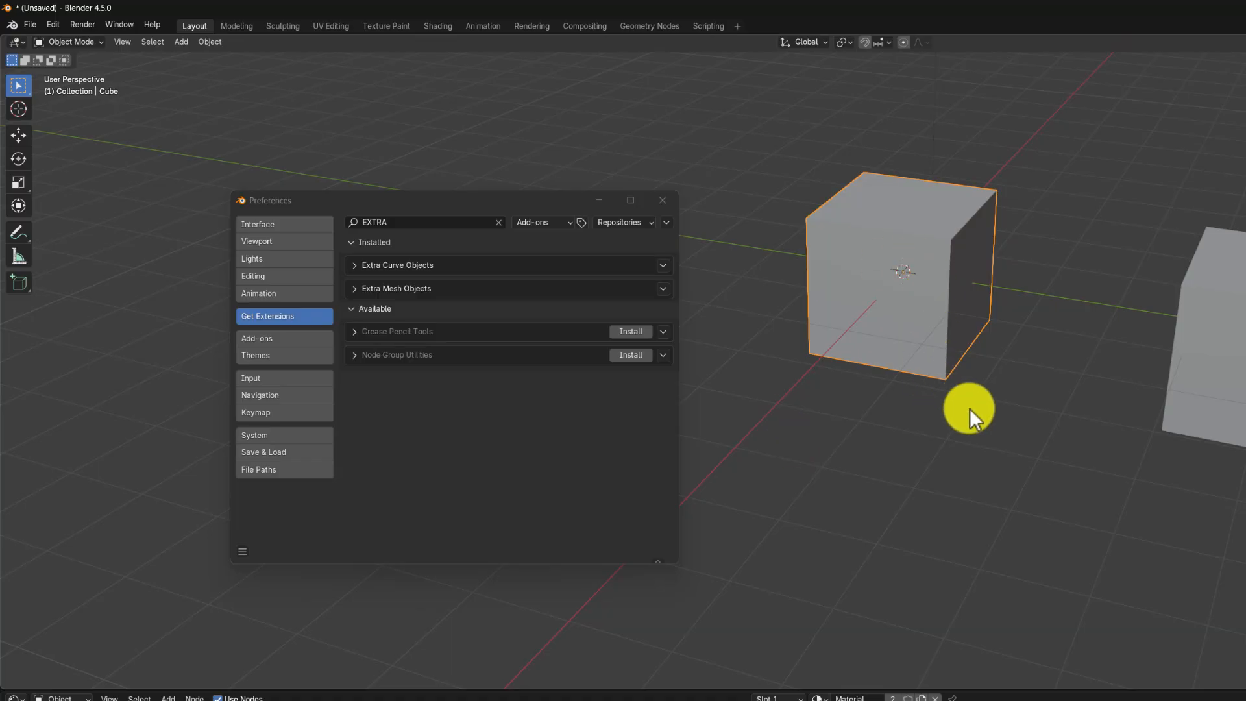
Step: Check the list of addable meshes for the types supplied by Extra Mesh Objects
{"action": "key", "text": "shift+a"}
{"action": "mouse_move", "coordinate": [960, 426]}
{"action": "mouse_move", "coordinate": [1073, 595]}
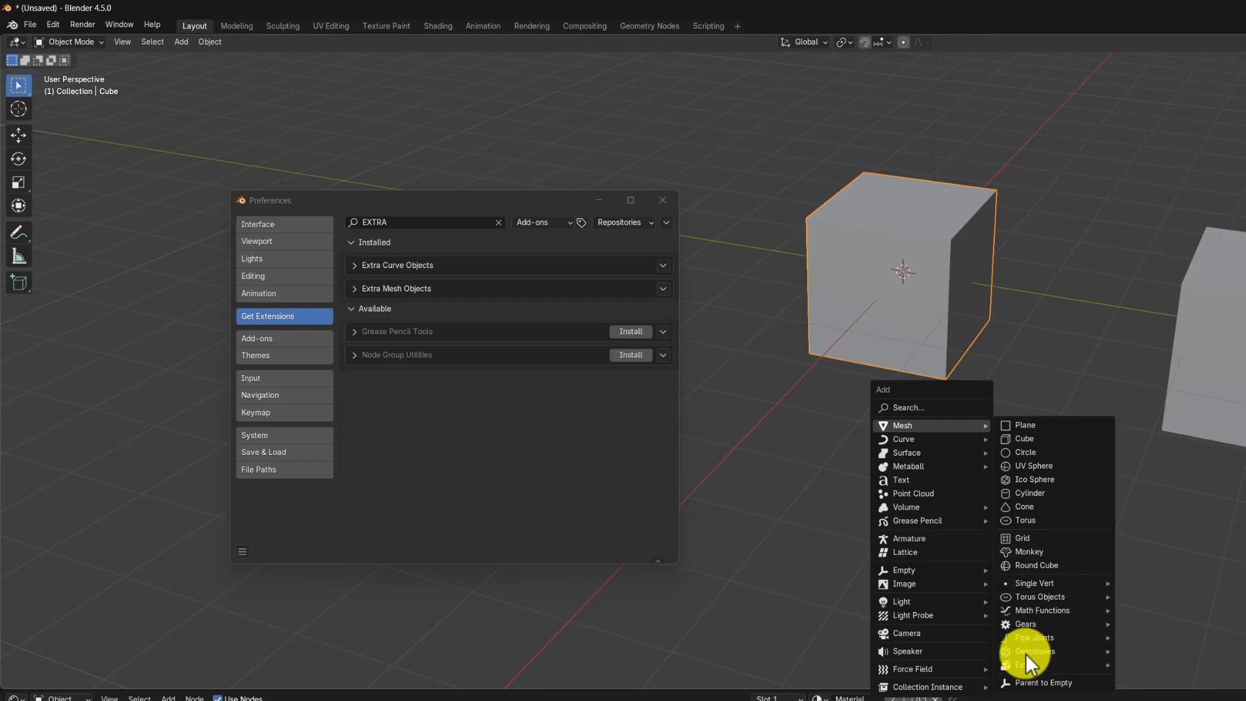
{"action": "key", "text": "Escape"}
{"action": "key", "text": "Escape"}
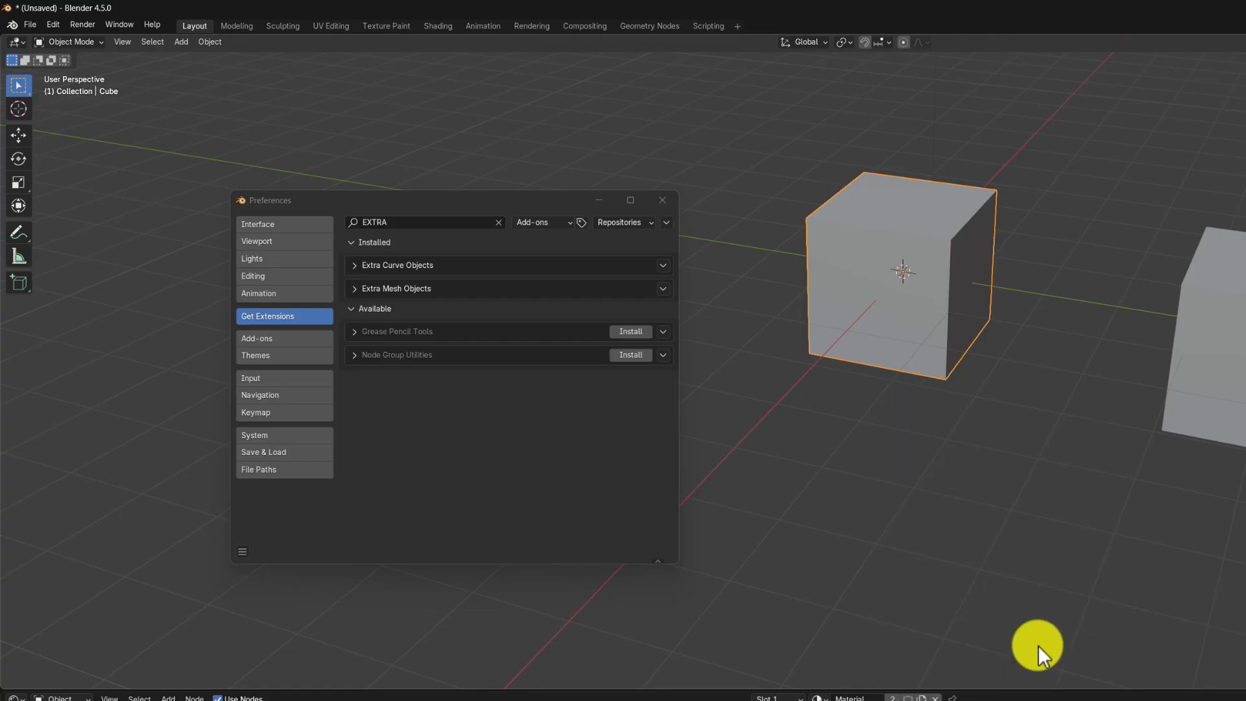
Step: Add a Gear mesh and move it out of the original cube into the gap between the two cubes
{"action": "key", "text": "shift+a"}
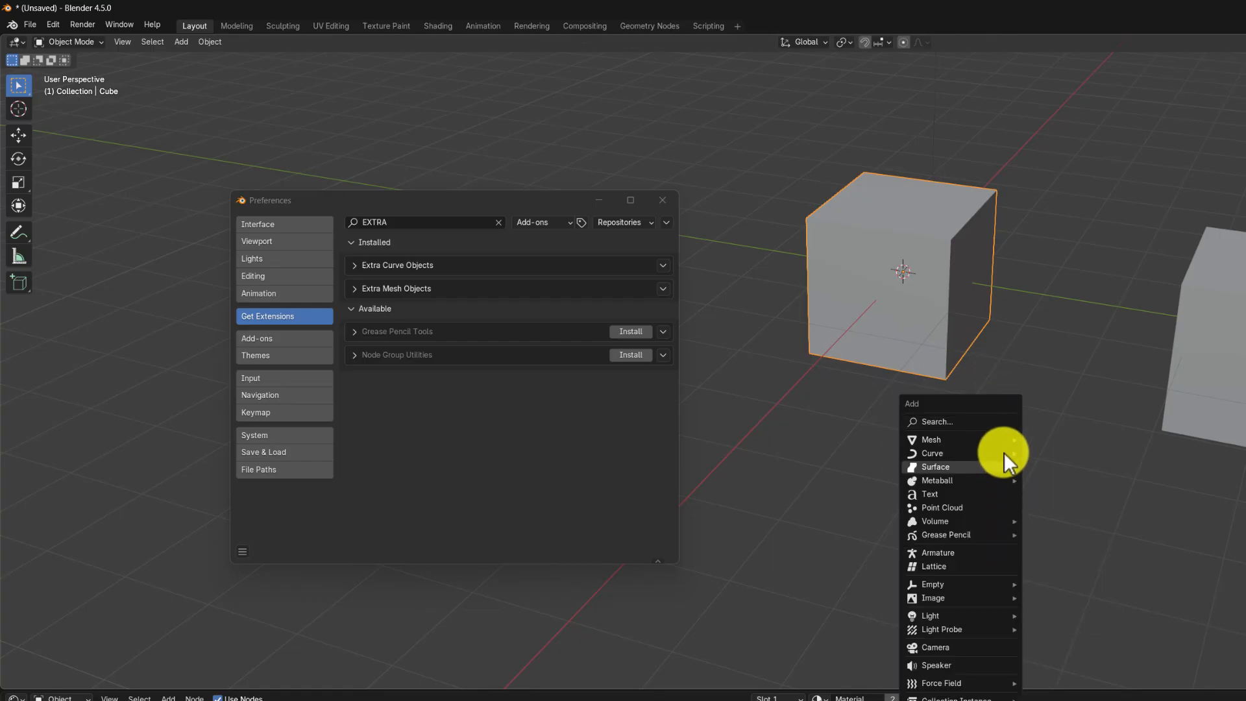
{"action": "mouse_move", "coordinate": [1001, 439]}
{"action": "mouse_move", "coordinate": [1076, 638]}
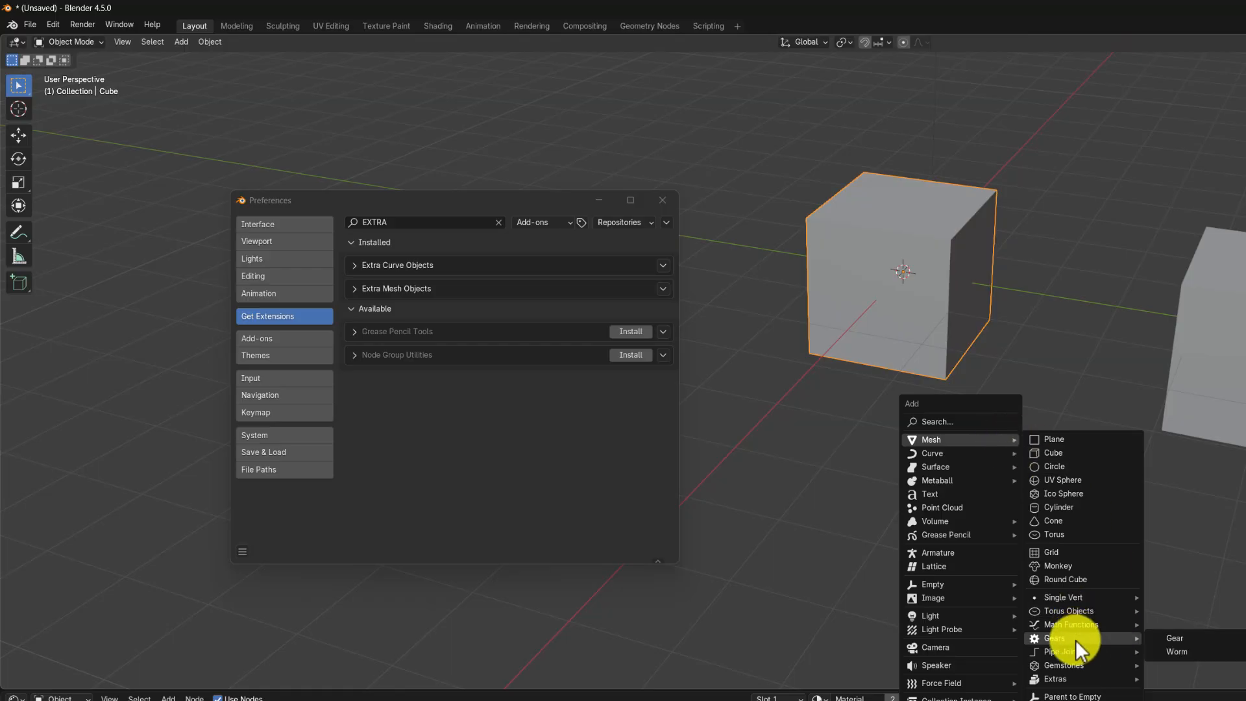
{"action": "left_click", "coordinate": [1171, 637]}
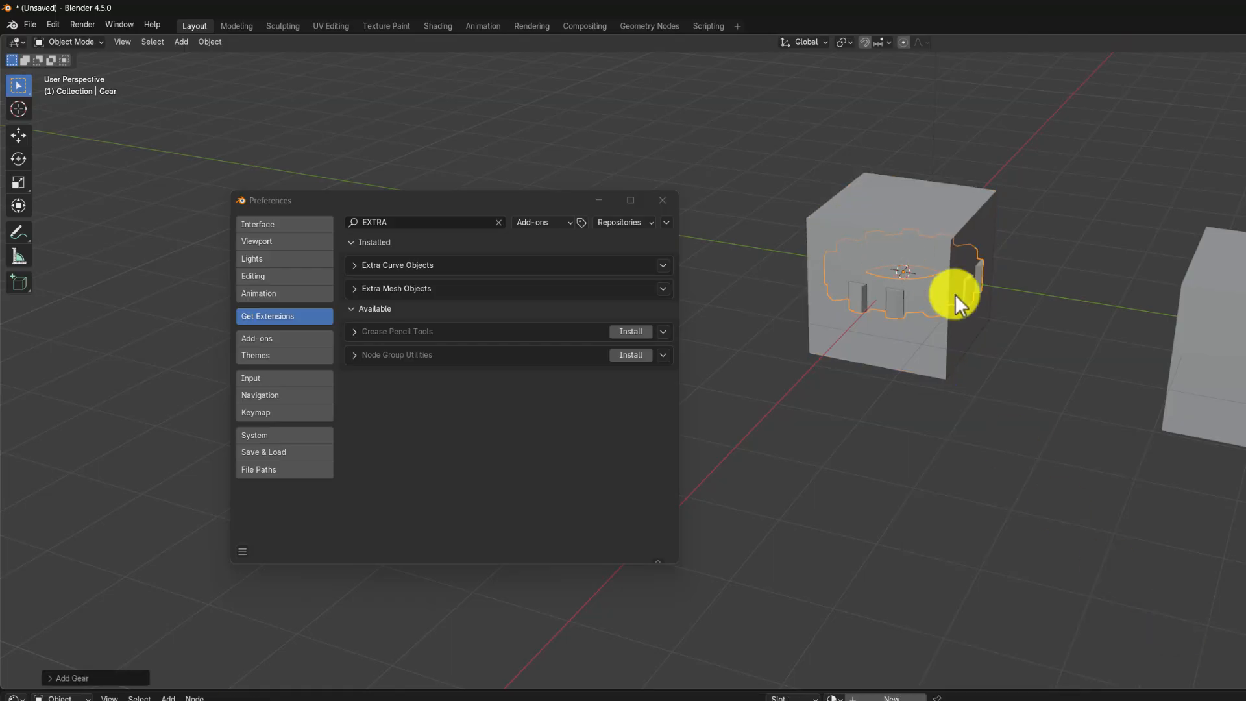
{"action": "key", "text": "g"}
{"action": "left_click", "coordinate": [1161, 363]}
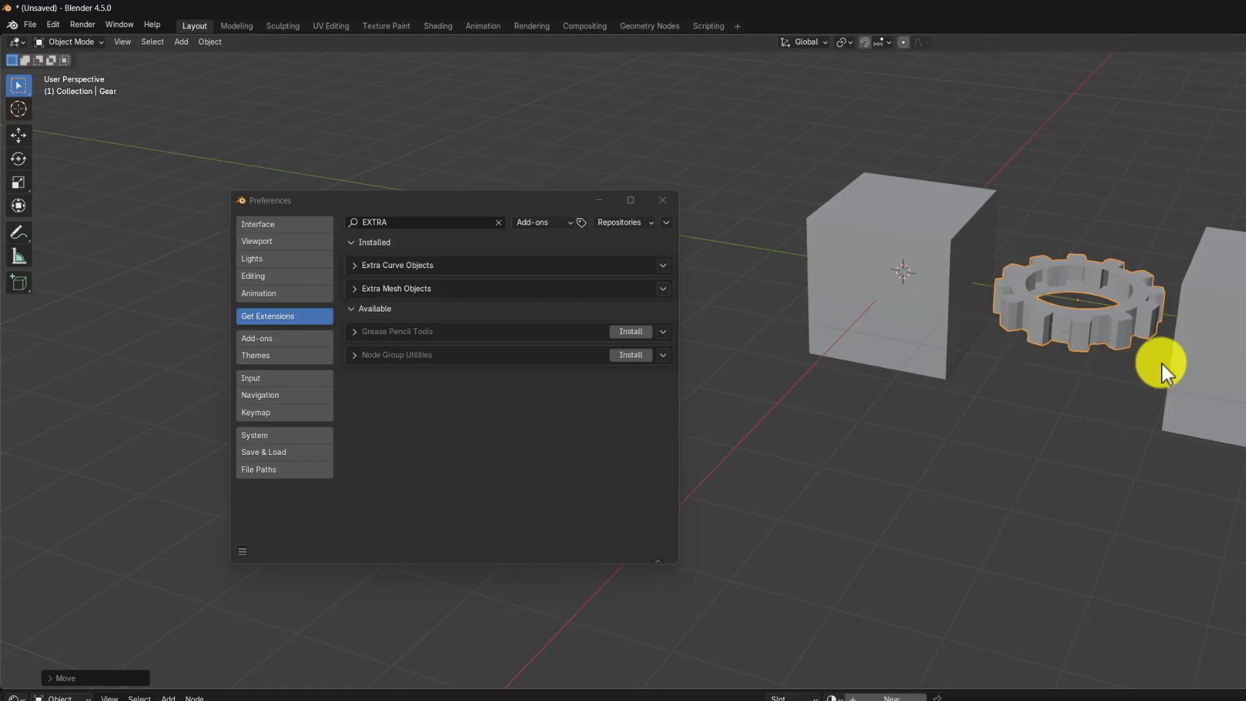
Step: Add a Brilliant gemstone mesh and move it along the Y axis past the second cube
{"action": "key", "text": "shift+a"}
{"action": "mouse_move", "coordinate": [1019, 367]}
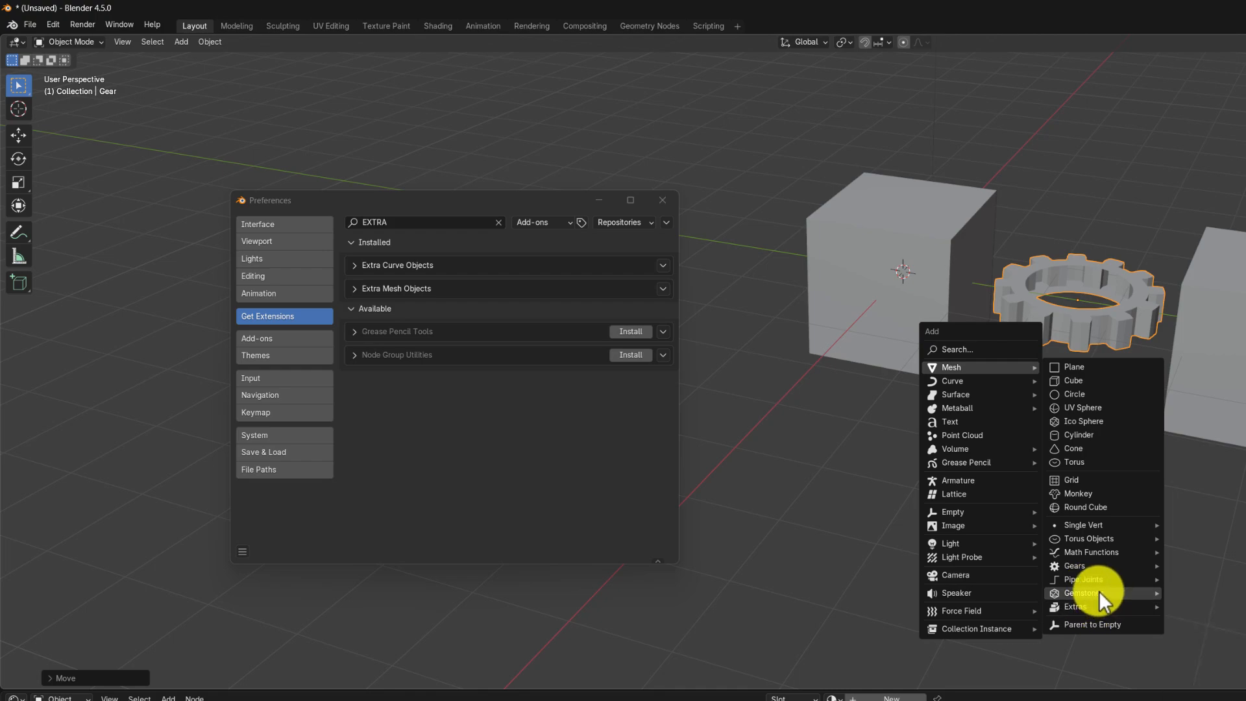
{"action": "left_click", "coordinate": [1214, 593]}
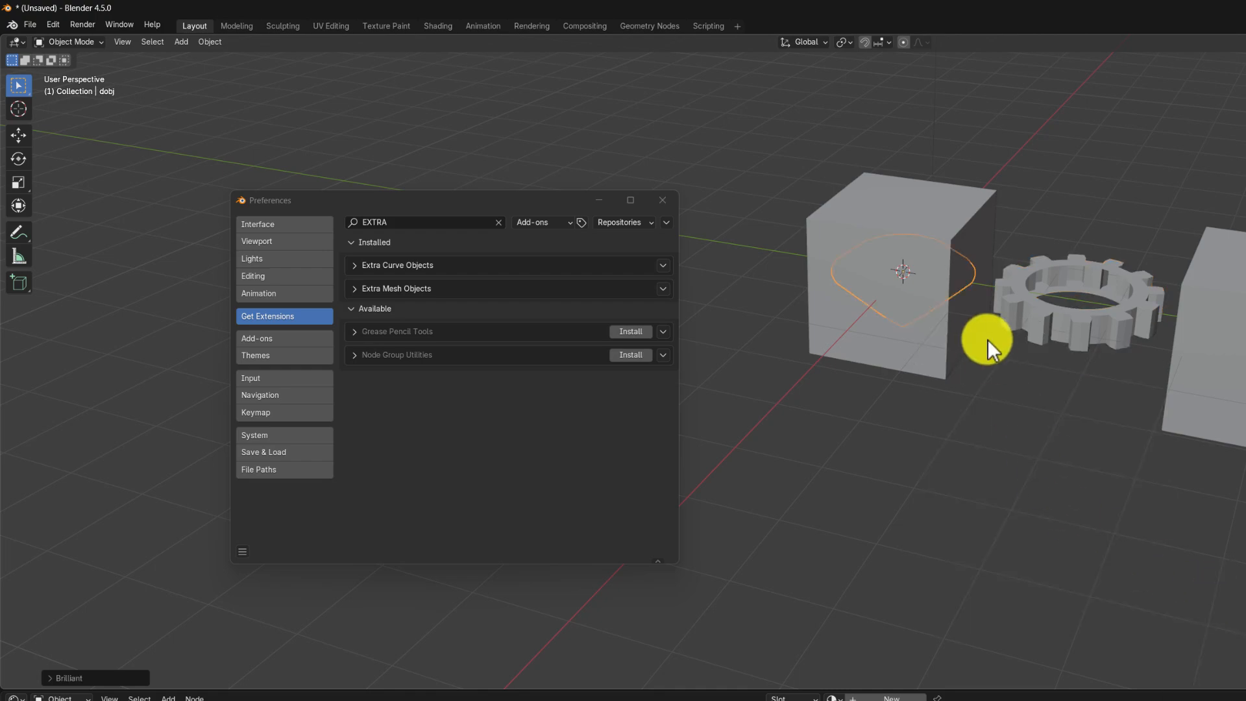
{"action": "key", "text": "g"}
{"action": "key", "text": "y"}
{"action": "left_click", "coordinate": [1242, 436]}
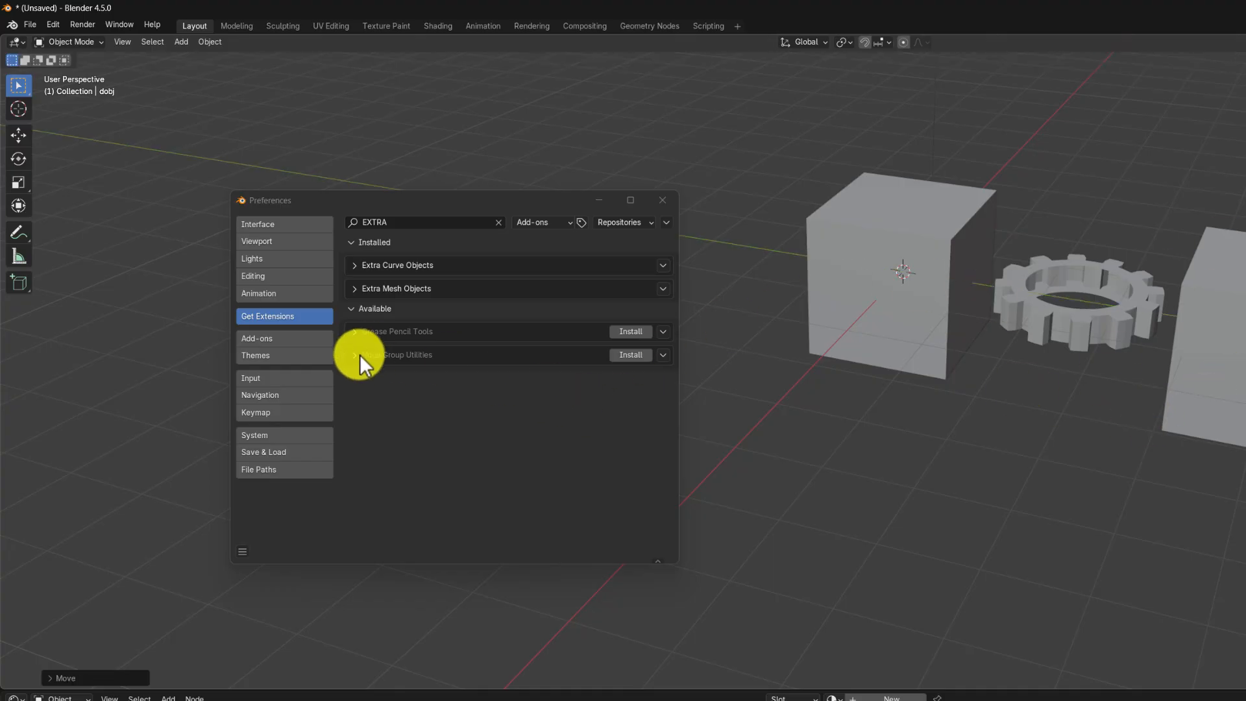
Step: Search the available extensions for COPY AT and install Copy Attributes Menu
{"action": "left_click", "coordinate": [397, 221]}
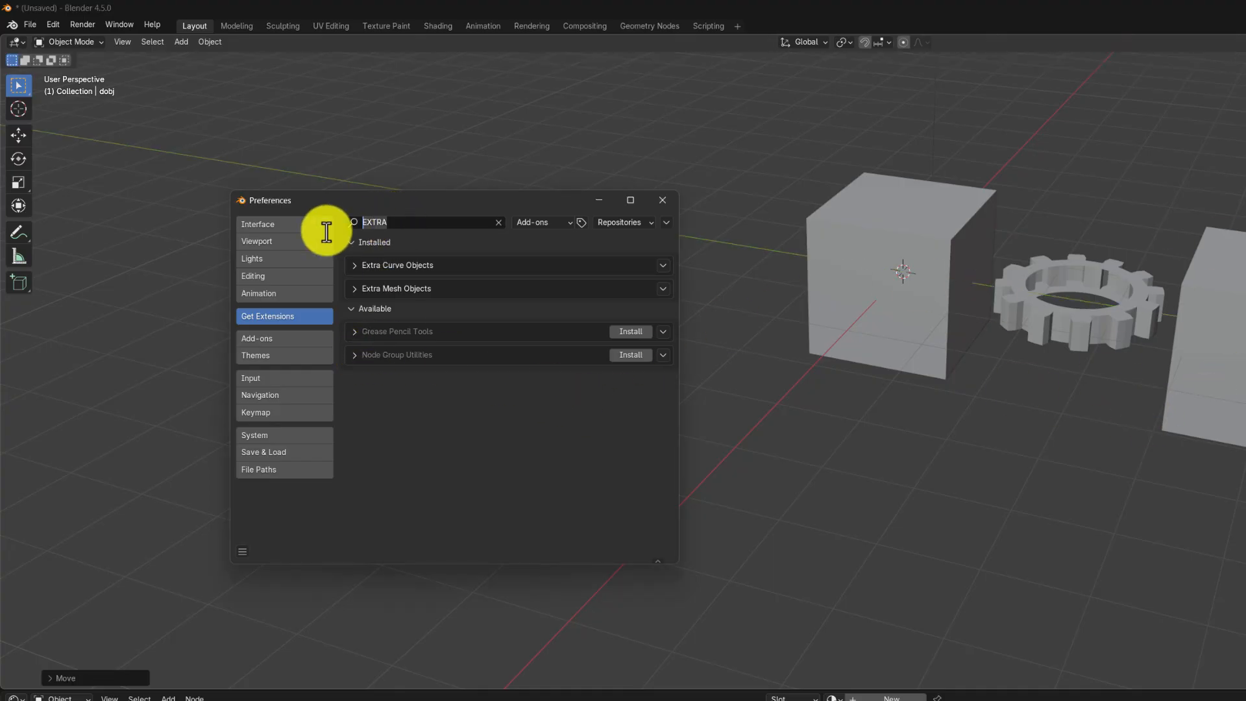
{"action": "type", "text": "COPY"}
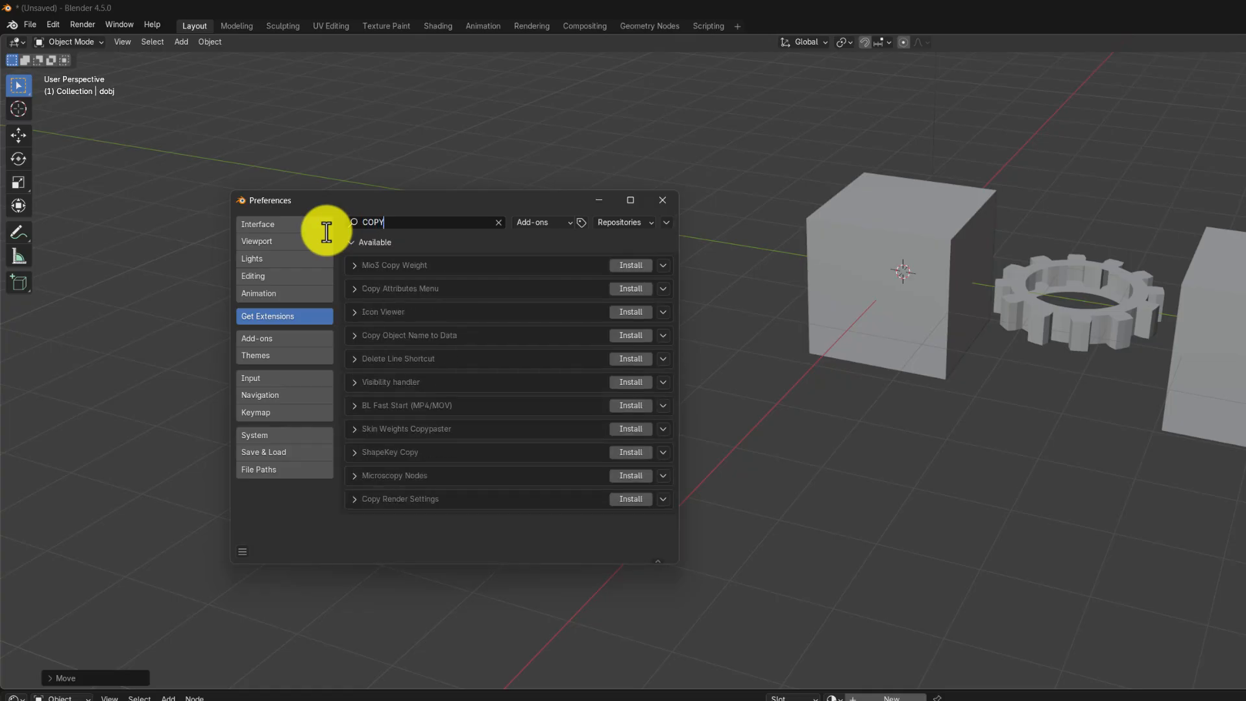
{"action": "type", "text": " AT"}
{"action": "key", "text": "Return"}
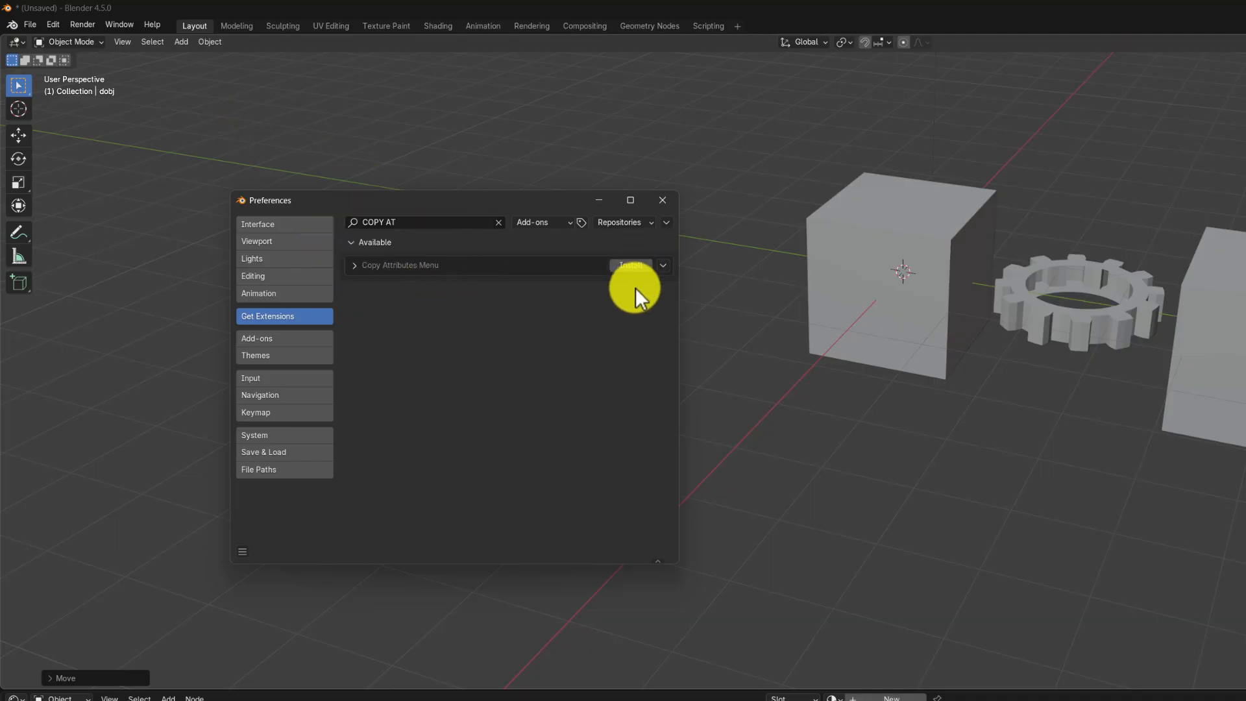
{"action": "left_click", "coordinate": [634, 265]}
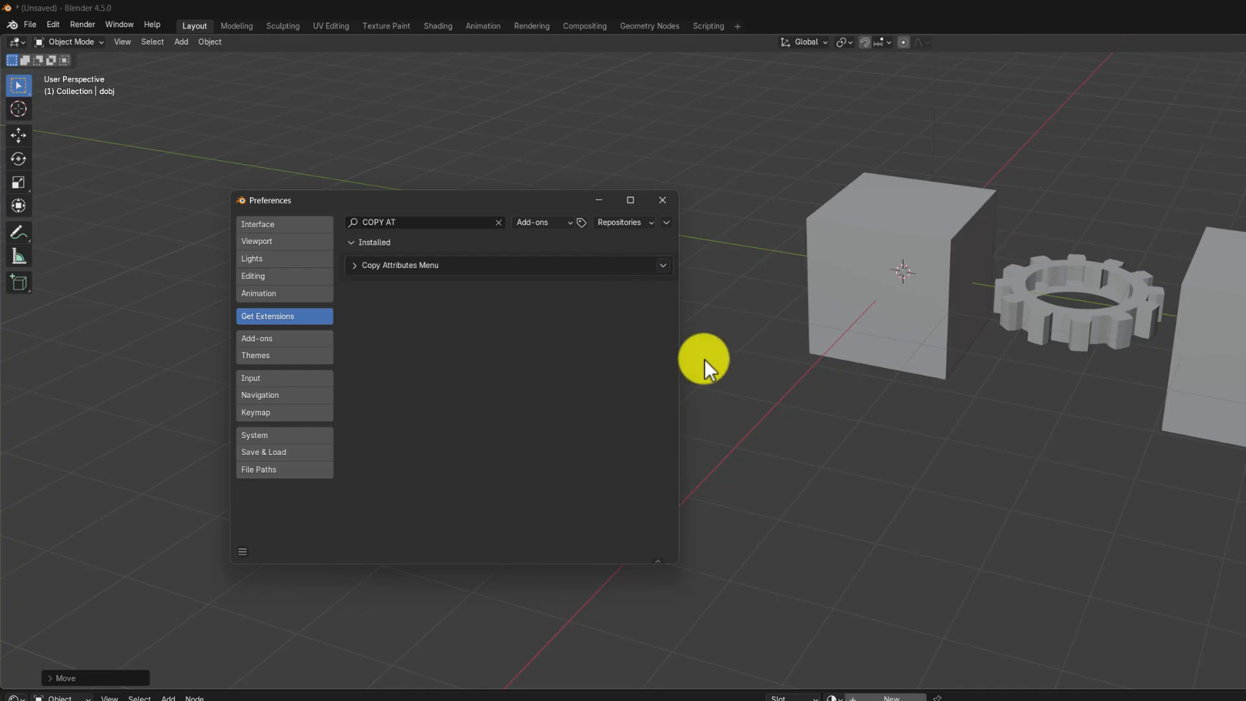
Step: Scale the original cube down to about 0.36 in X and Y and 0.72 in Z
{"action": "scroll", "coordinate": [884, 376], "scroll_direction": "down", "scroll_amount": 5}
{"action": "middle_click_drag", "start_coordinate": [885, 398], "coordinate": [945, 458], "text": "shift"}
{"action": "left_click", "coordinate": [947, 467]}
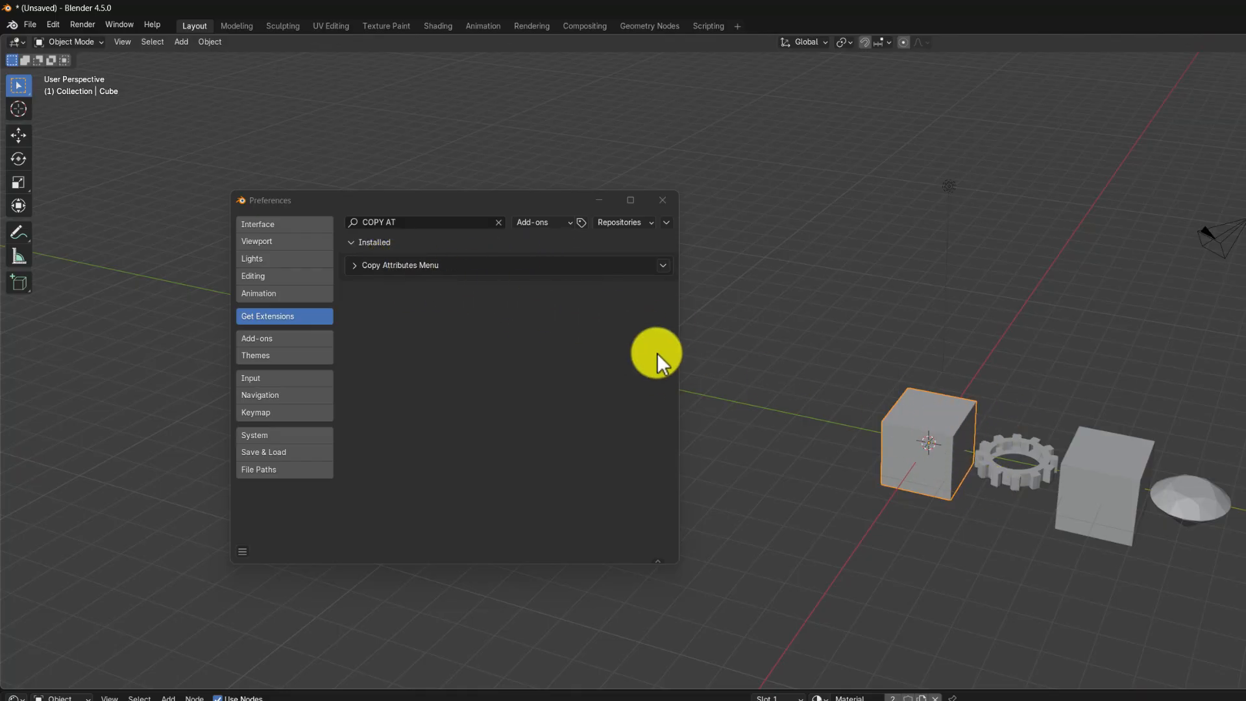
{"action": "middle_click_drag", "start_coordinate": [972, 513], "coordinate": [947, 446]}
{"action": "scroll", "coordinate": [948, 449], "scroll_direction": "up", "scroll_amount": 3}
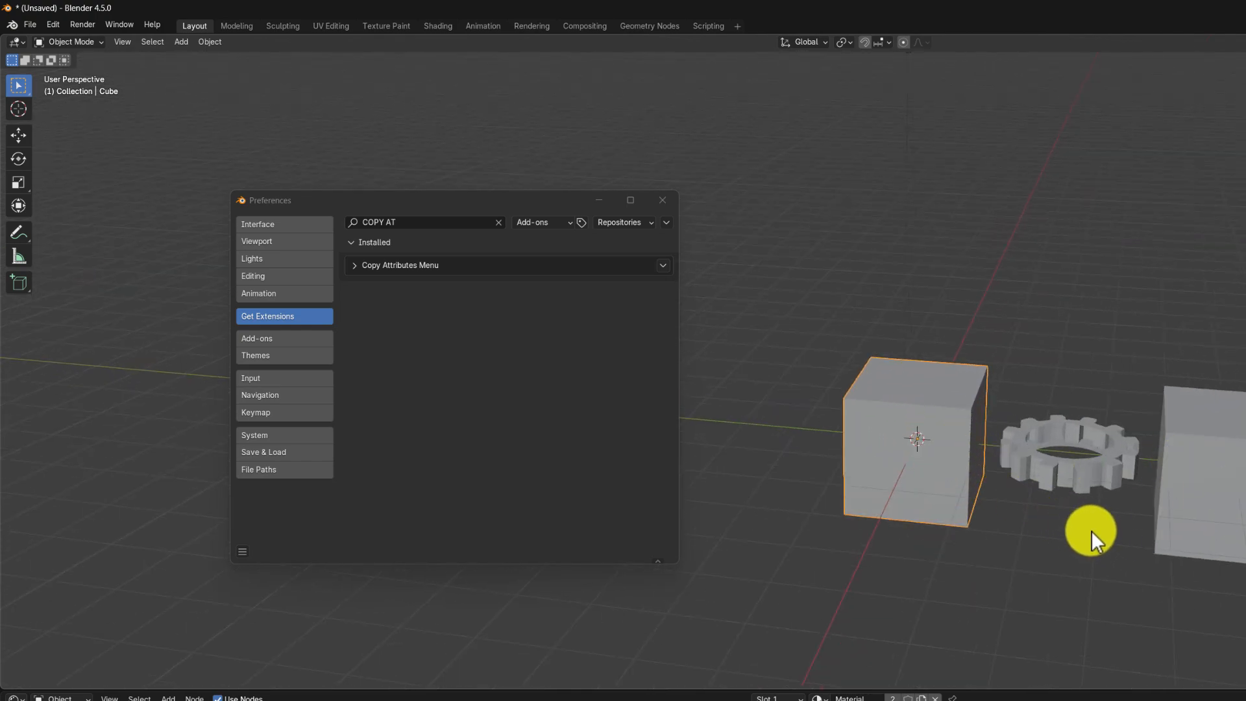
{"action": "key", "text": "s"}
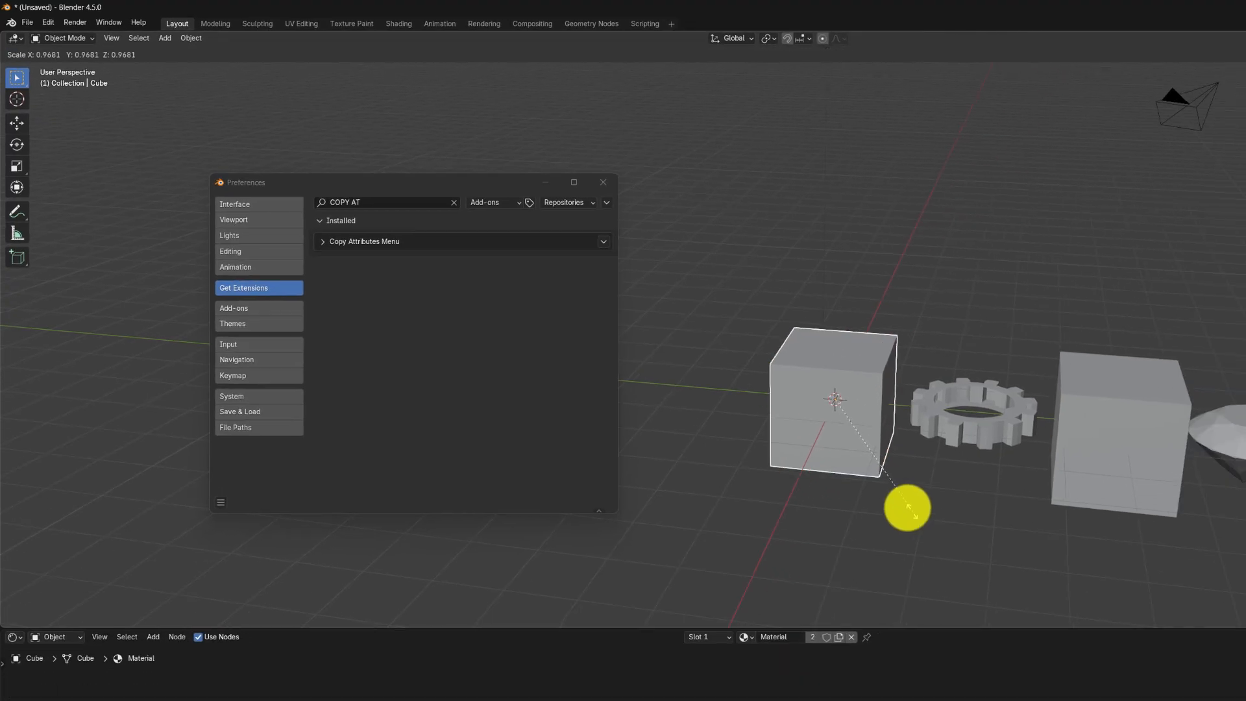
{"action": "left_click", "coordinate": [938, 522]}
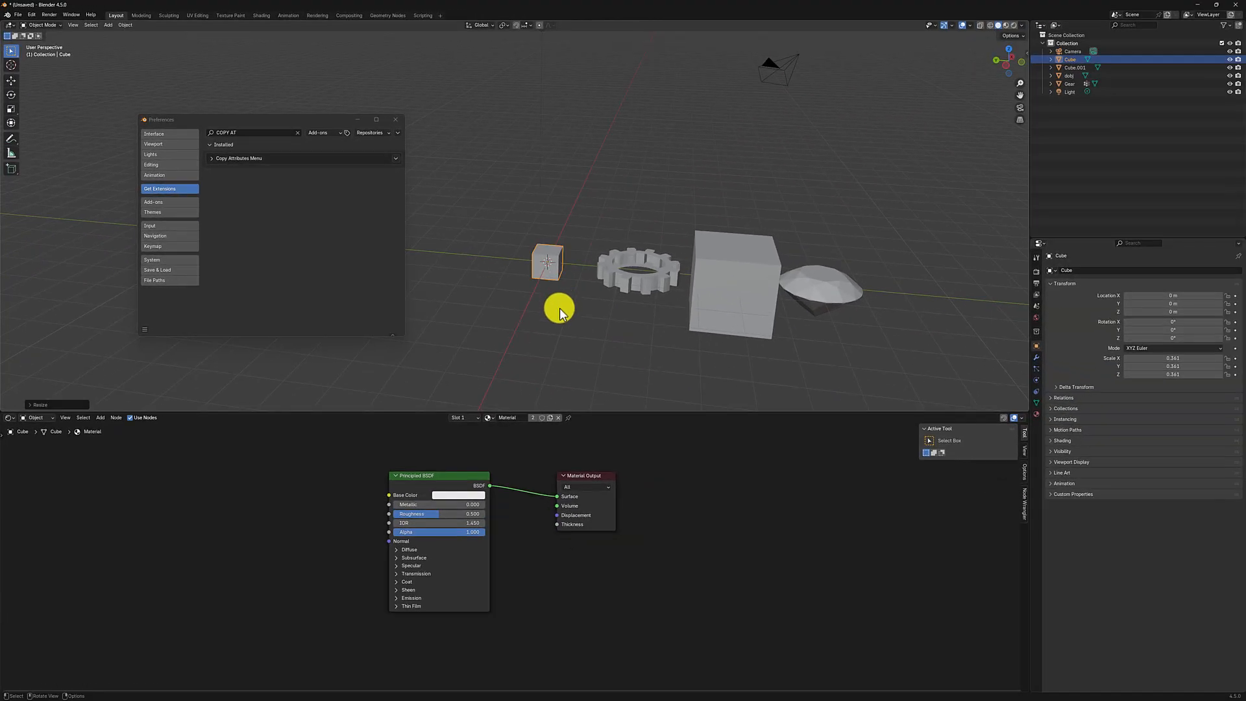
{"action": "key", "text": "s"}
{"action": "key", "text": "z"}
{"action": "left_click", "coordinate": [570, 353]}
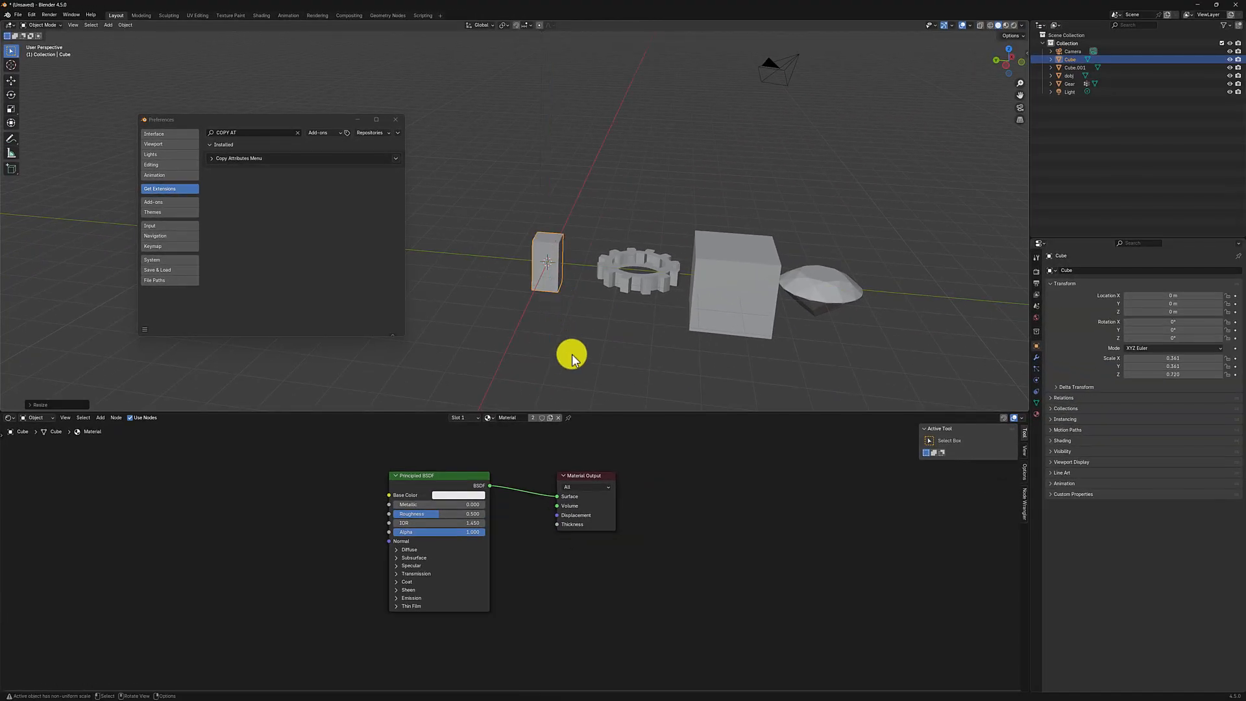
Step: Rotate the scaled cube freely with a trackball rotation so it sits tilted on all three axes
{"action": "key", "text": "r"}
{"action": "key", "text": "r"}
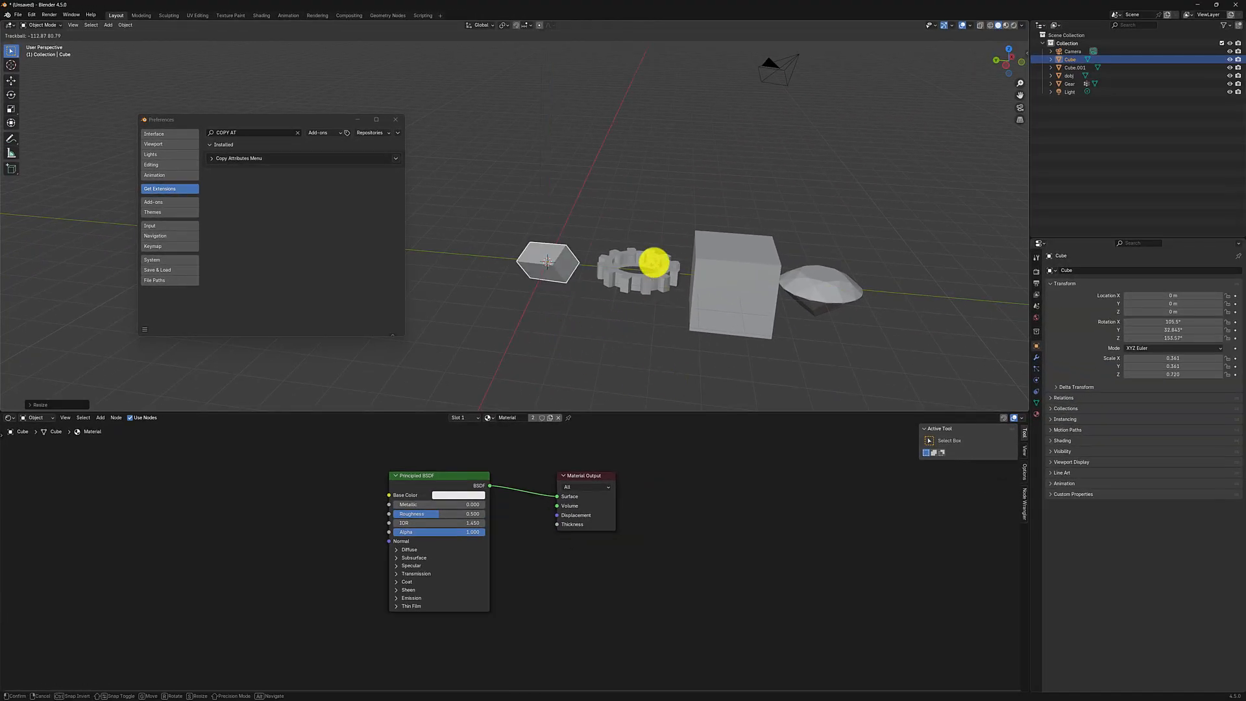
{"action": "left_click", "coordinate": [664, 290]}
Step: Copy the scale of the original cube to the second cube with Copy Attributes, keeping the original as the active object
{"action": "left_click", "coordinate": [723, 289]}
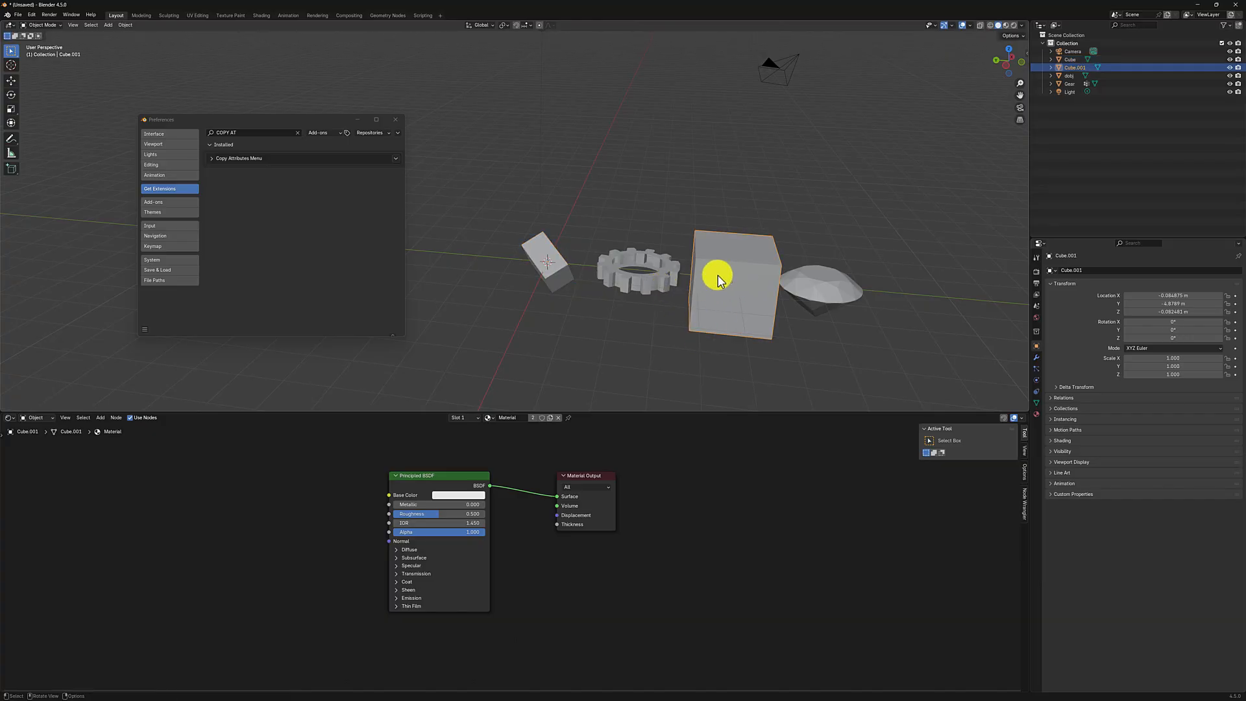
{"action": "left_click", "coordinate": [548, 272], "text": "shift"}
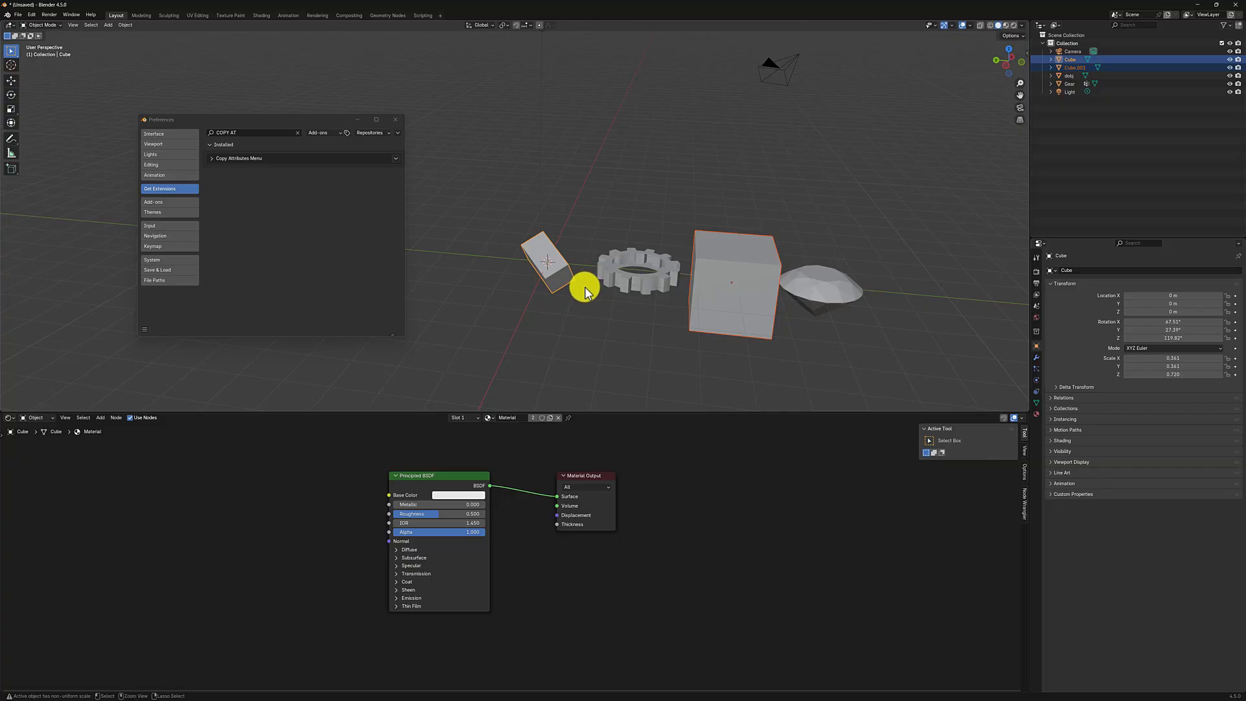
{"action": "key", "text": "ctrl+c"}
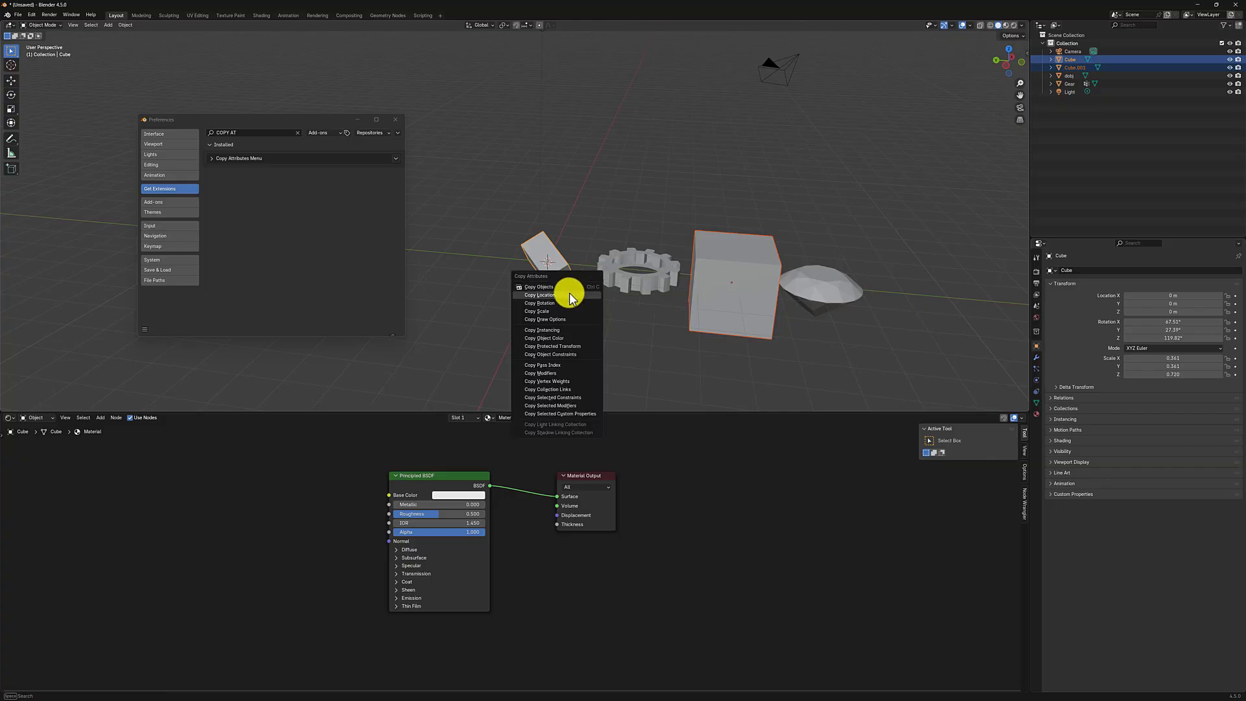
{"action": "left_click", "coordinate": [538, 312]}
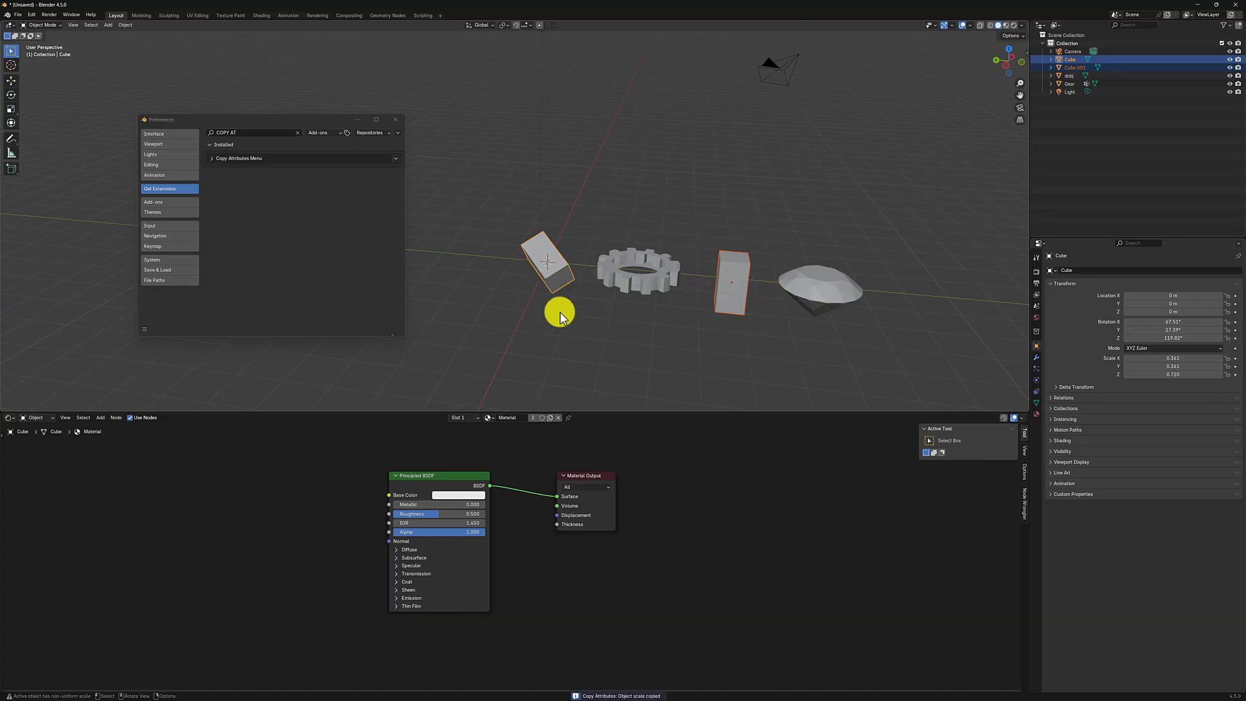
Step: Copy the rotation of the original cube to the second cube with Copy Attributes
{"action": "key", "text": "shift+a"}
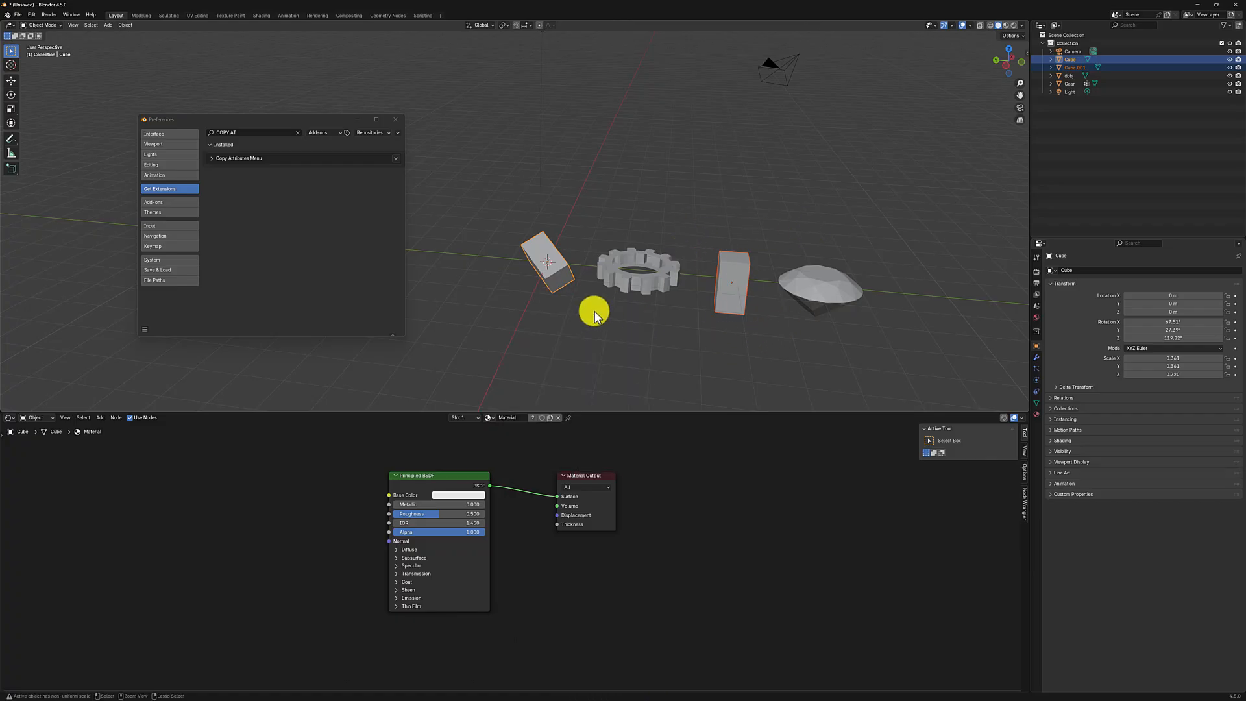
{"action": "key", "text": "ctrl+c"}
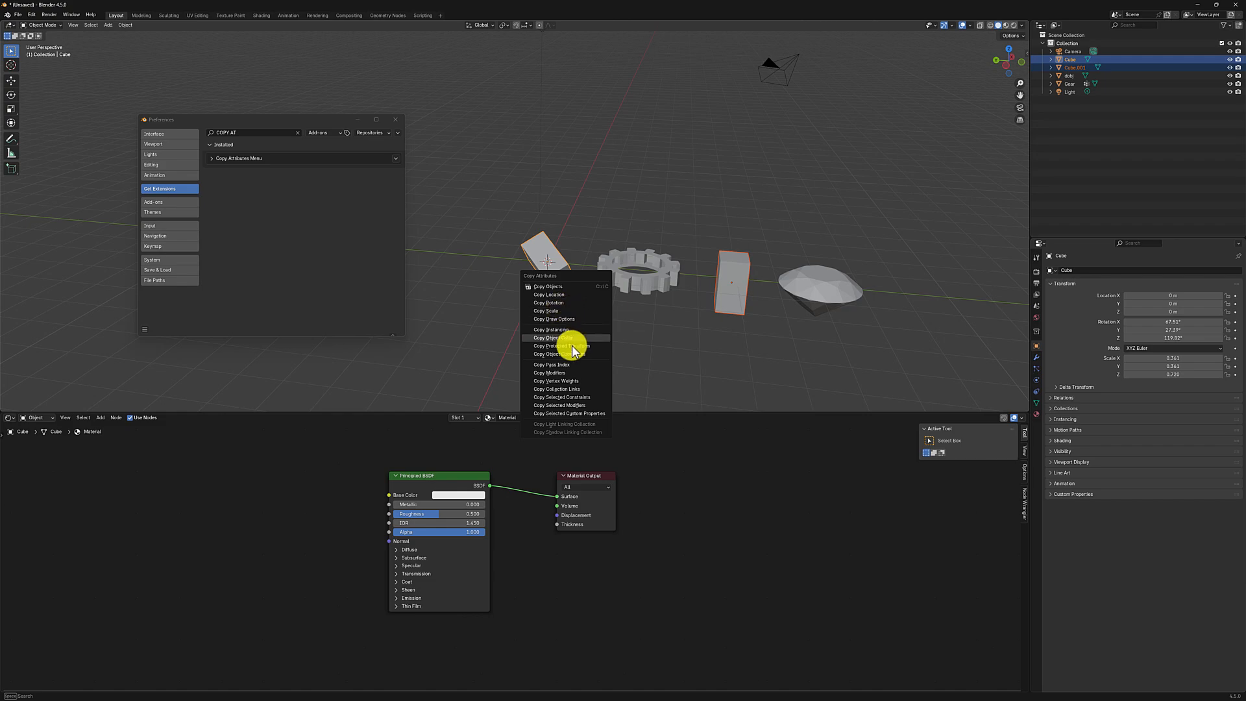
{"action": "left_click", "coordinate": [555, 303]}
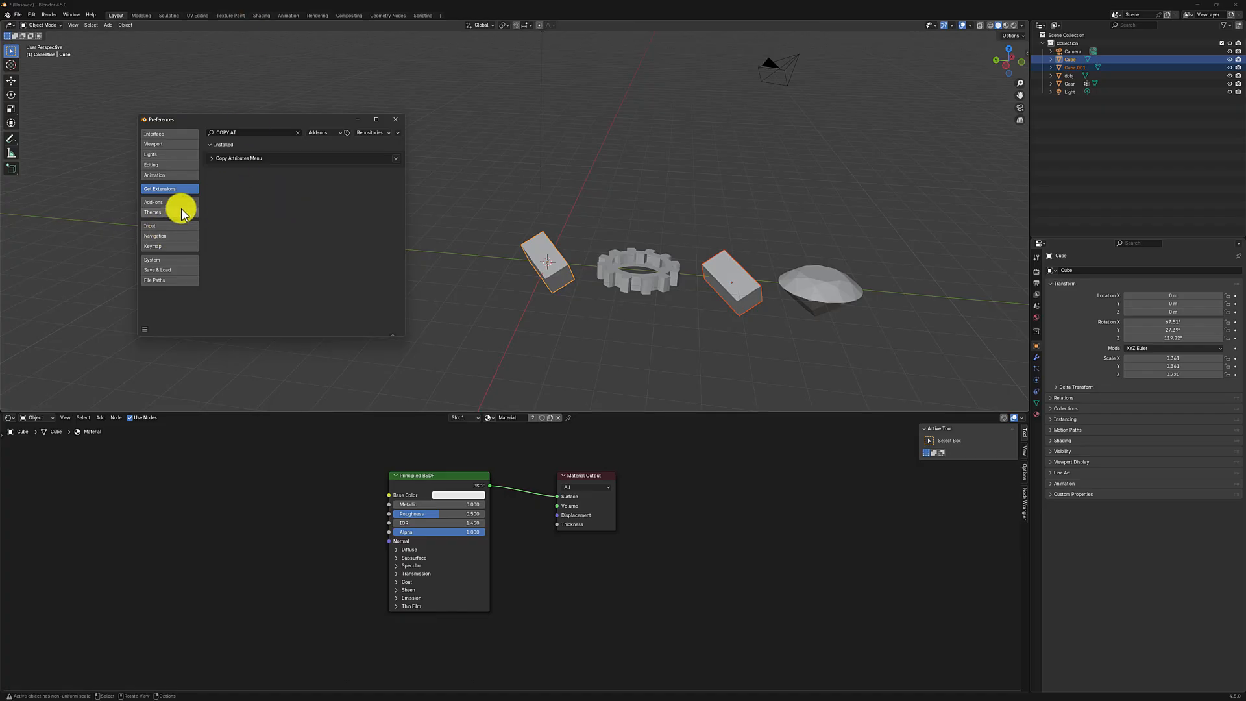
Step: Check the Input preferences and close the Preferences window
{"action": "scroll", "coordinate": [175, 239], "scroll_direction": "up", "scroll_amount": 5, "text": "ctrl"}
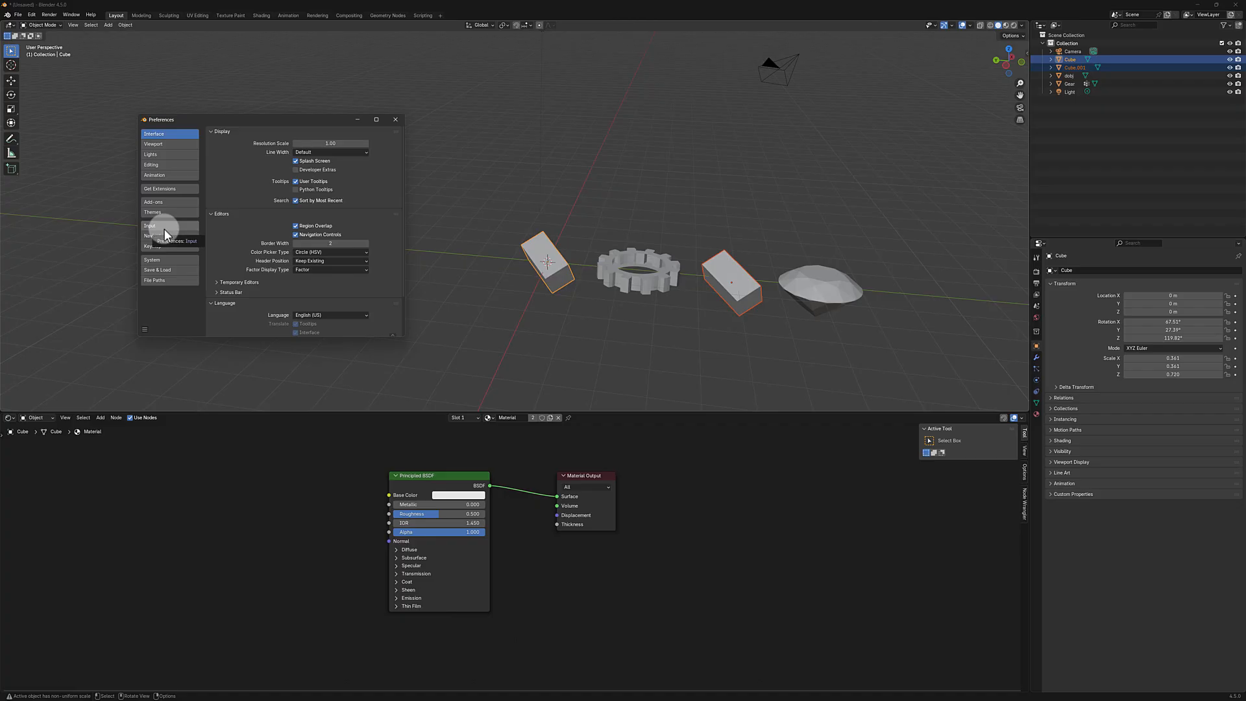
{"action": "left_click", "coordinate": [165, 227]}
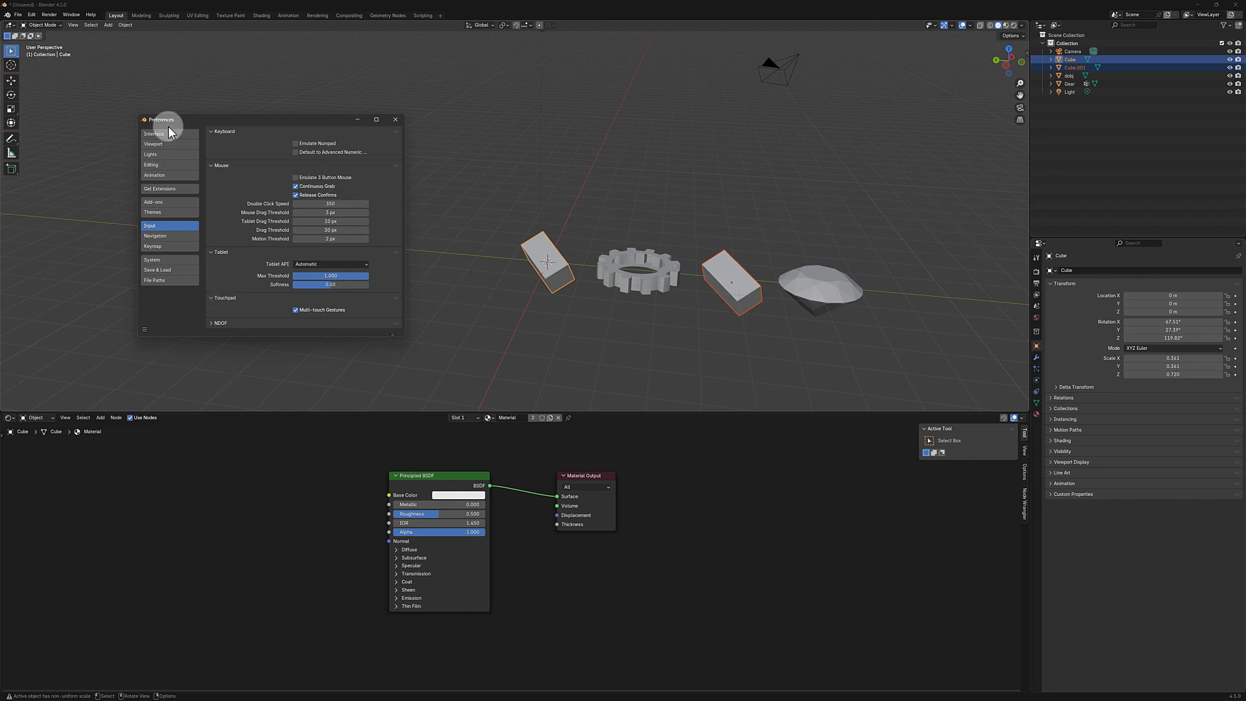
{"action": "left_click", "coordinate": [395, 119]}
{"action": "scroll", "coordinate": [567, 283], "scroll_direction": "down", "scroll_amount": 3}
{"action": "middle_click_drag", "start_coordinate": [566, 282], "coordinate": [446, 274]}
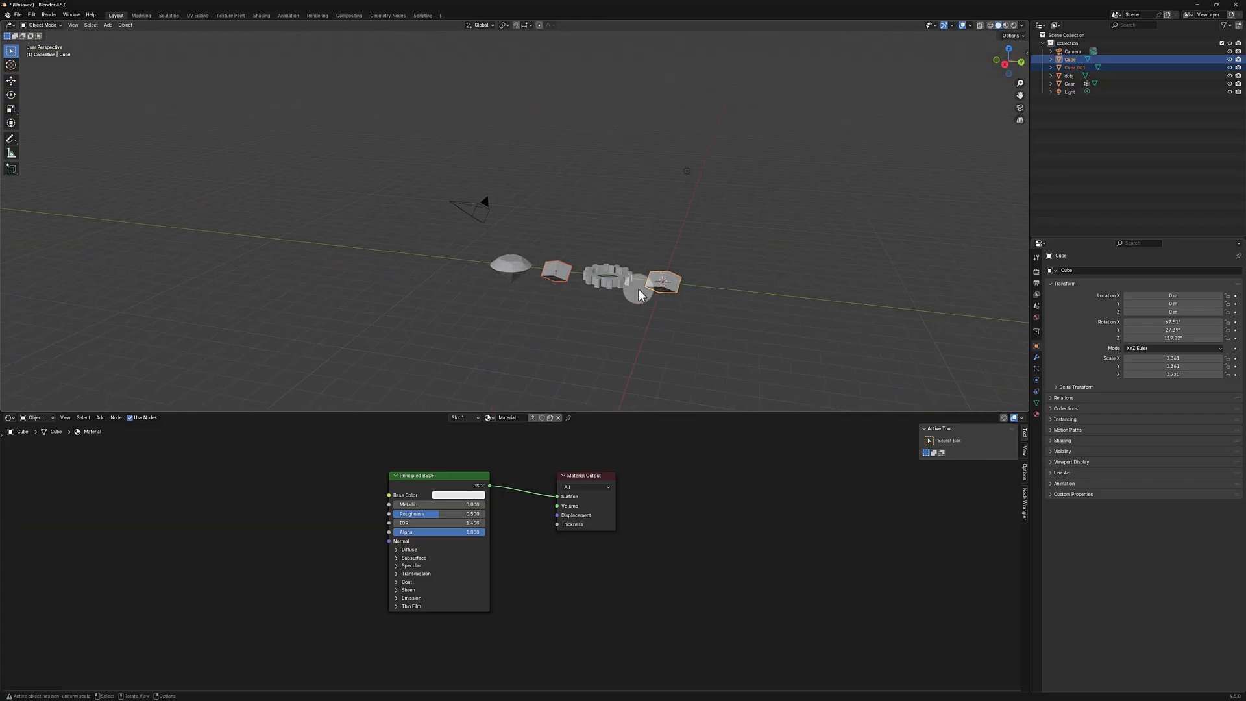
{"action": "scroll", "coordinate": [648, 301], "scroll_direction": "up", "scroll_amount": 2}
{"action": "scroll", "coordinate": [649, 301], "scroll_direction": "down", "scroll_amount": 4}
{"action": "scroll", "coordinate": [649, 301], "scroll_direction": "up", "scroll_amount": 3}
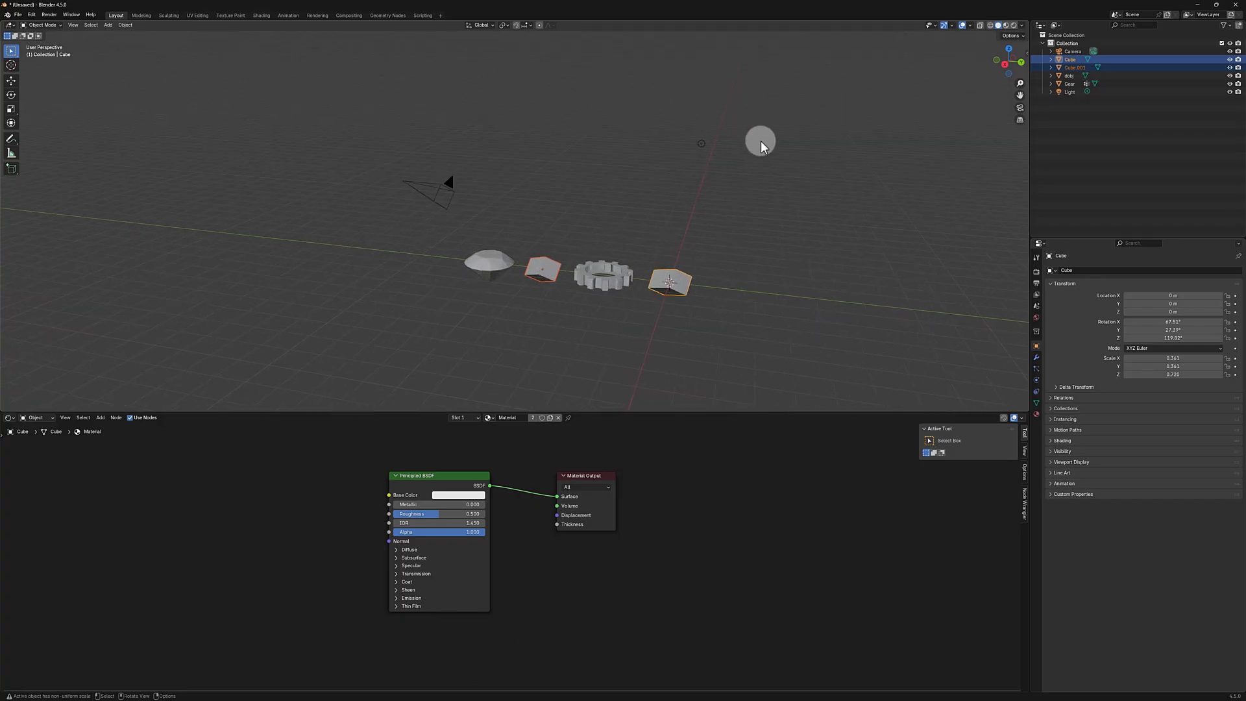
{"action": "left_click_drag", "start_coordinate": [760, 141], "coordinate": [480, 353]}
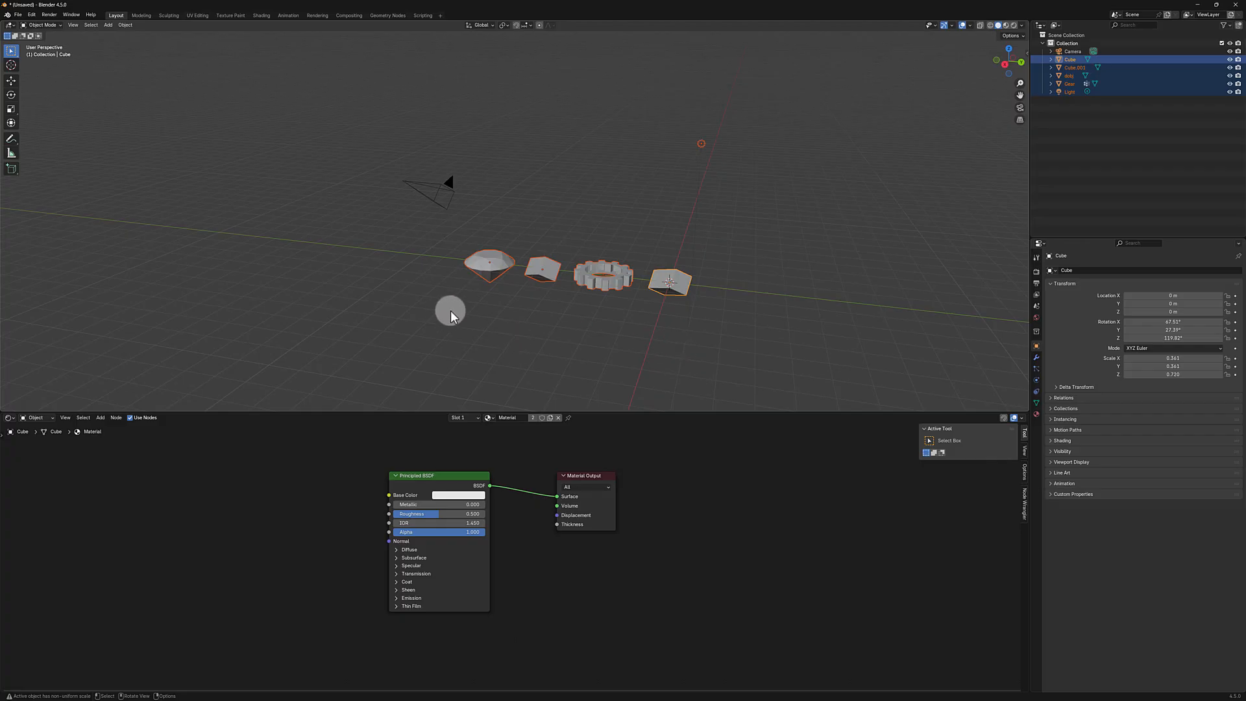
{"action": "left_click", "coordinate": [488, 266]}
{"action": "left_click_drag", "start_coordinate": [847, 240], "coordinate": [453, 348]}
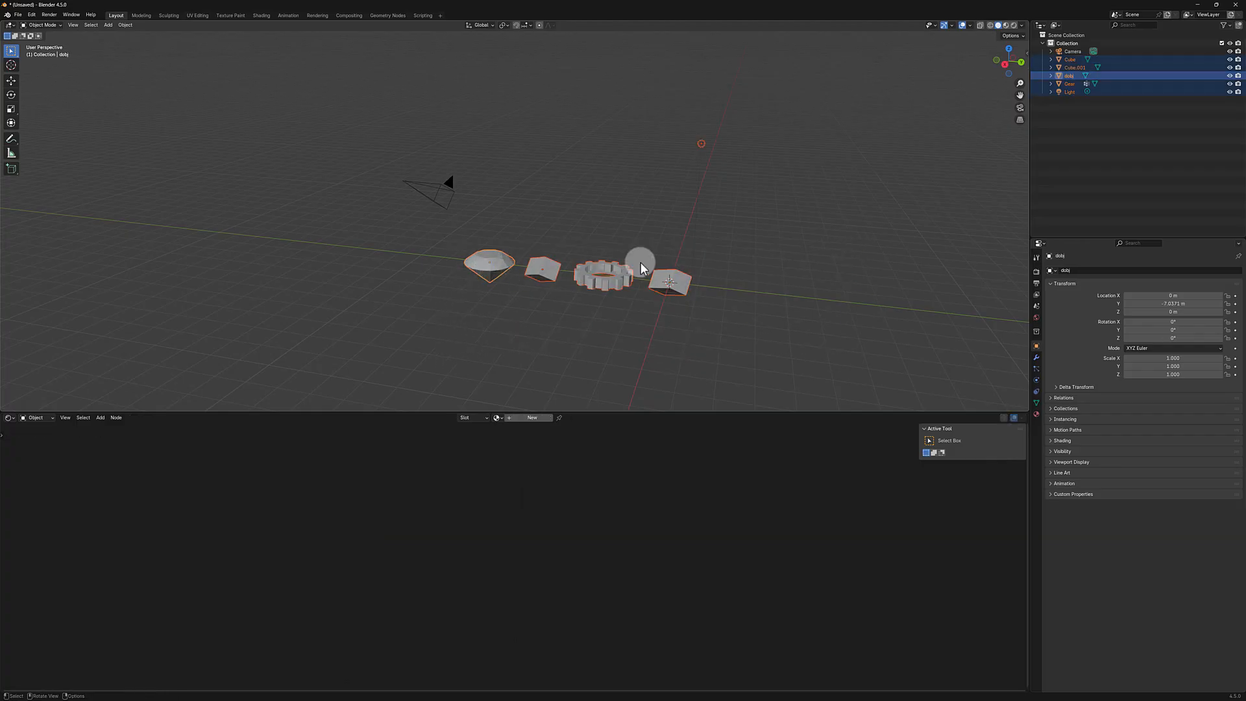
{"action": "left_click_drag", "start_coordinate": [642, 131], "coordinate": [342, 276]}
{"action": "left_click", "coordinate": [722, 130]}
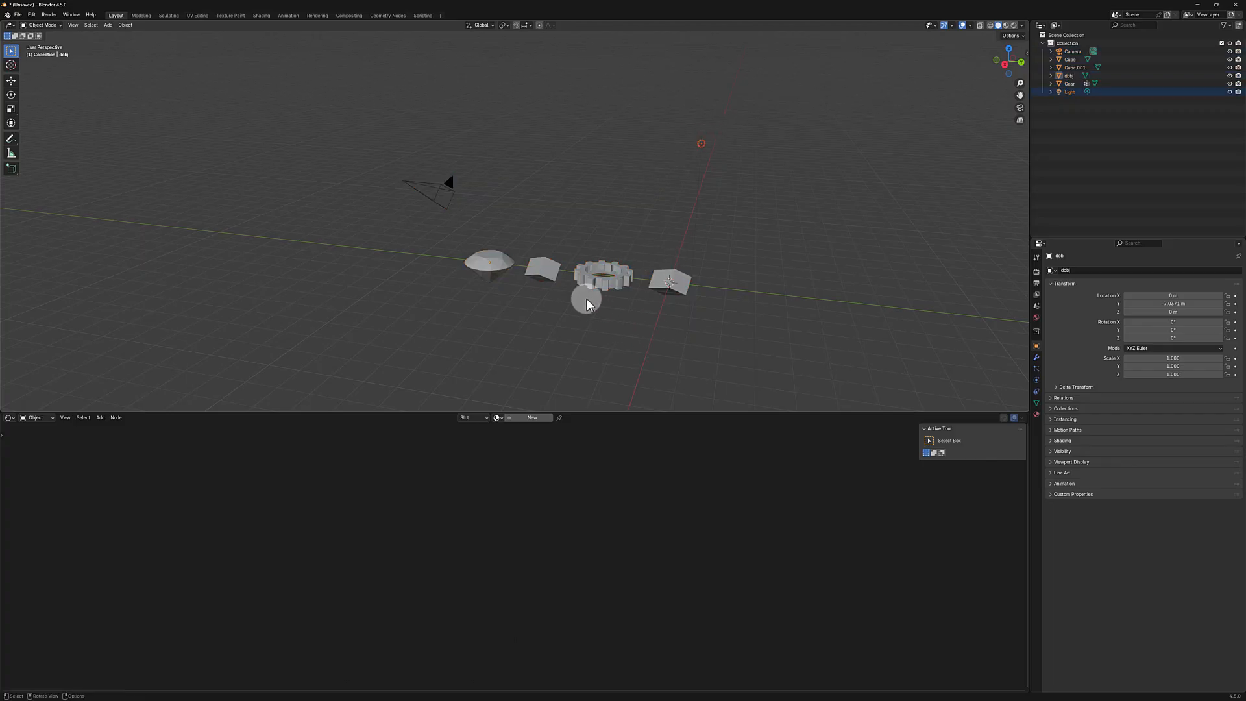
Step: Check the Defaults options for saving the current file as the startup file, and leave them with nothing selected in the scene
{"action": "left_click", "coordinate": [17, 14]}
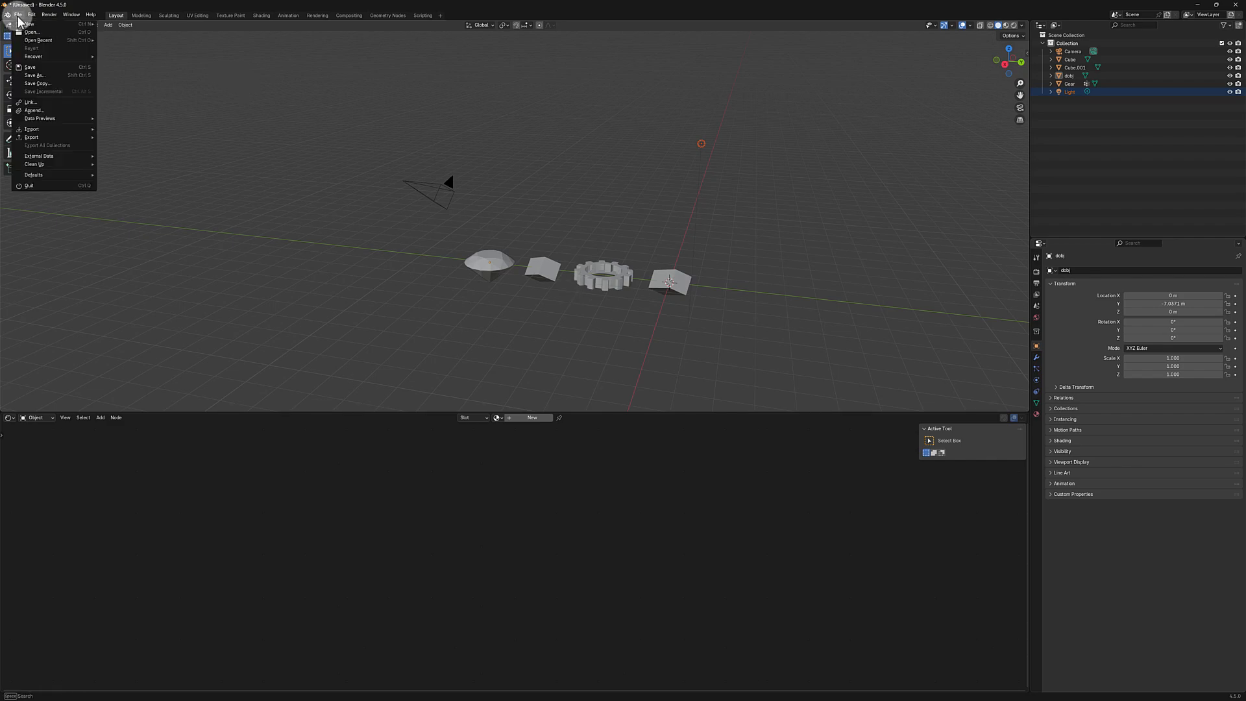
{"action": "mouse_move", "coordinate": [53, 174]}
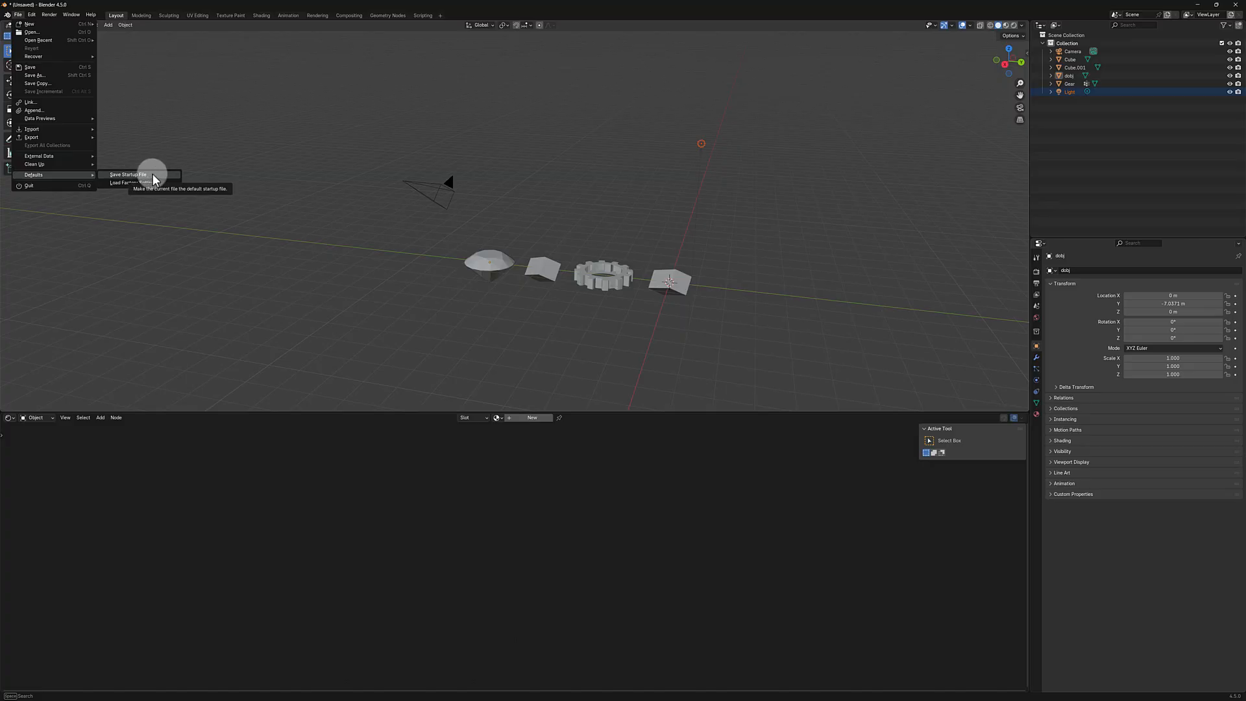
{"action": "left_click", "coordinate": [736, 254]}
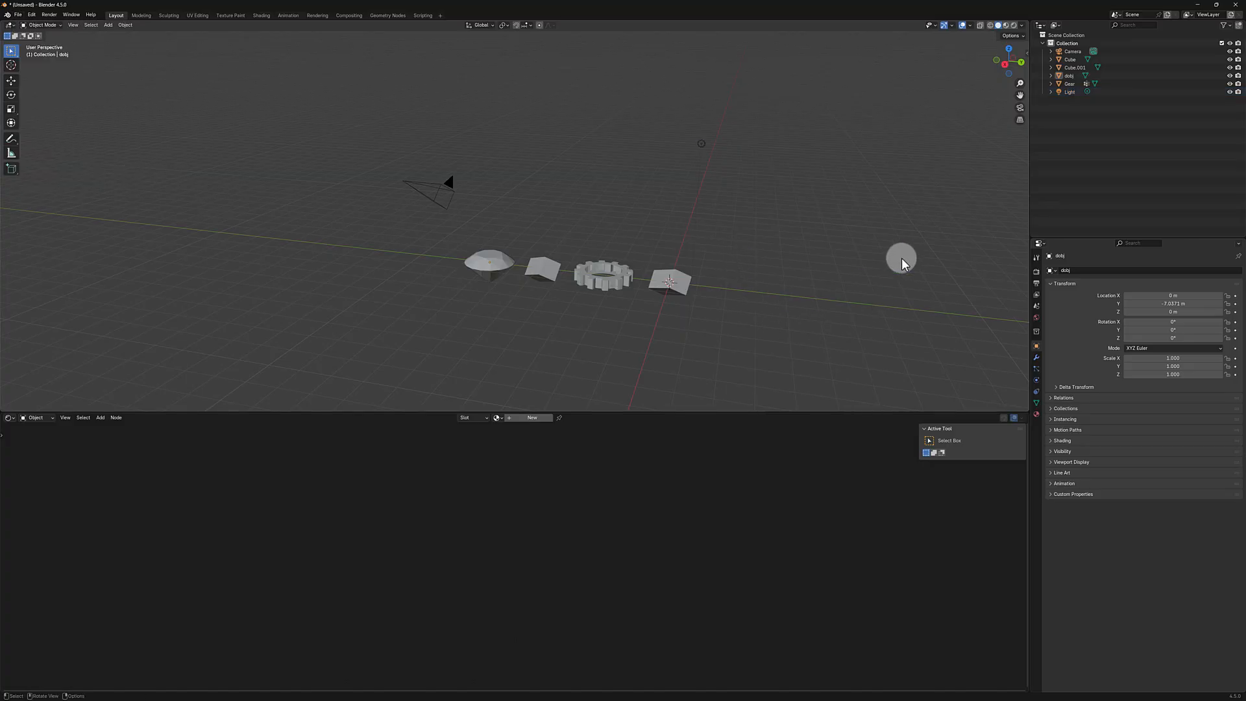